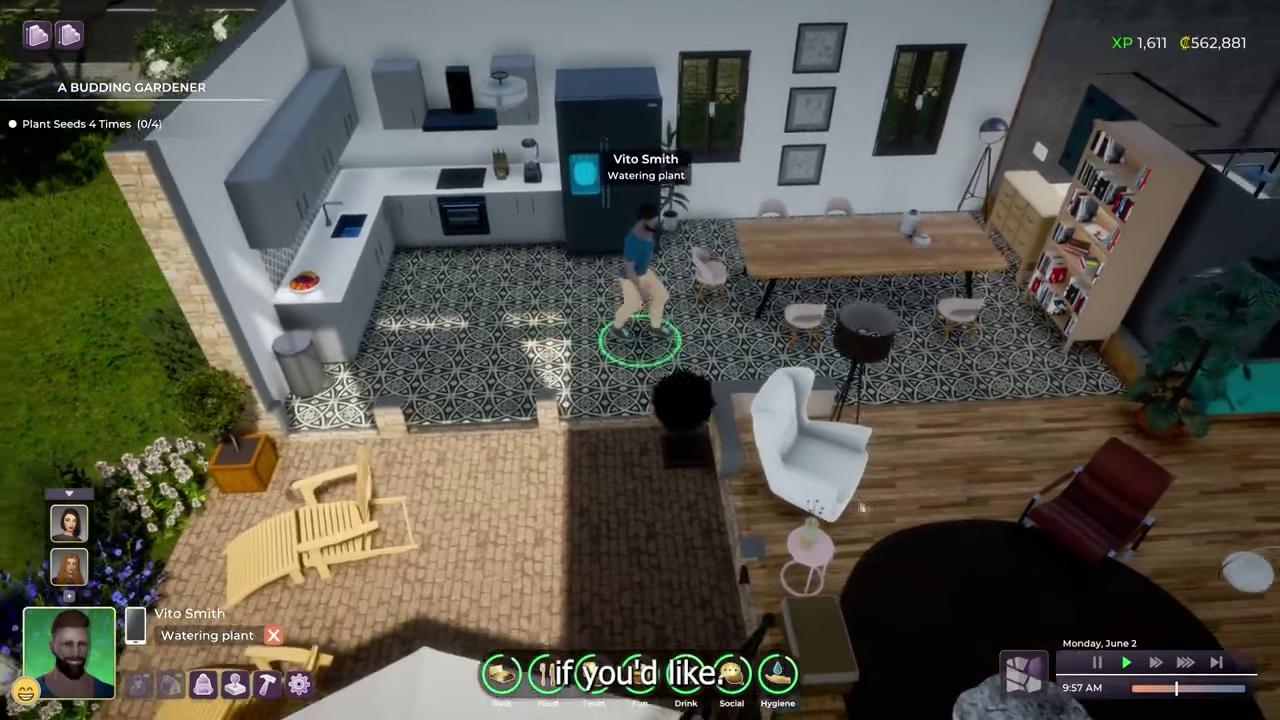
# Turn the visitor away from the house and send the tired resident to sleep in the bunk bed
pyautogui.click(251, 265)
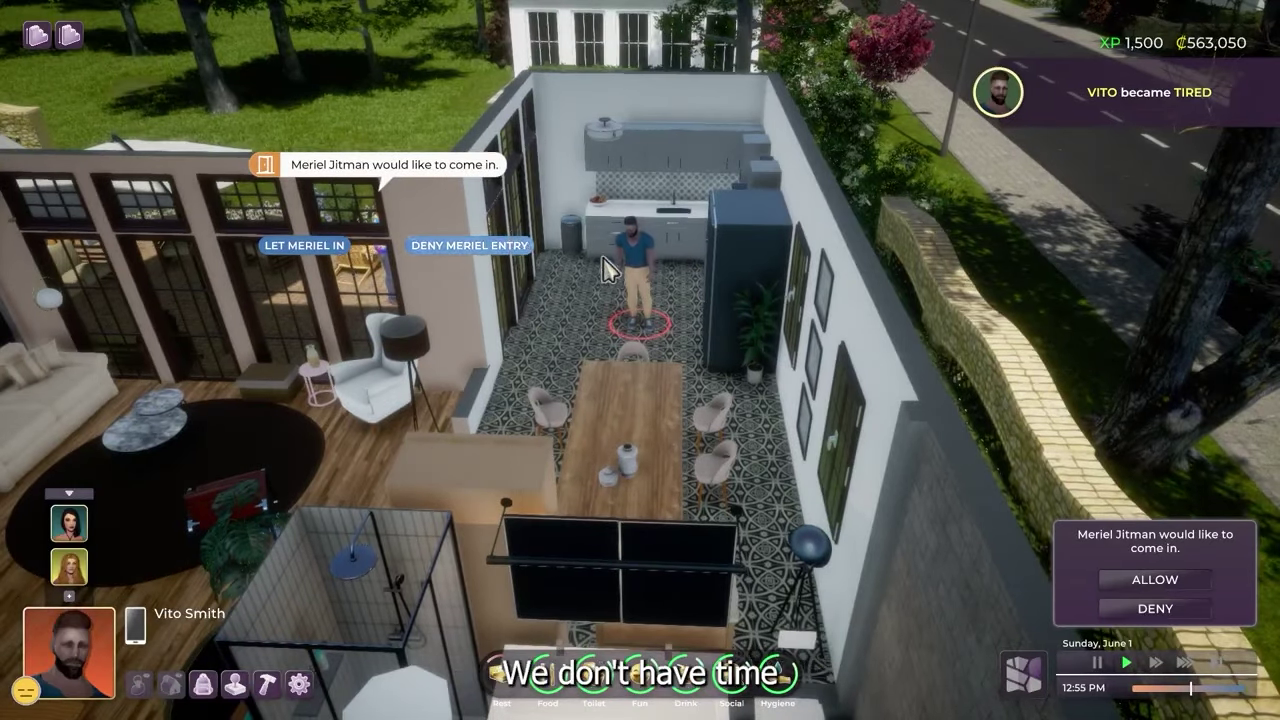
pyautogui.click(470, 245)
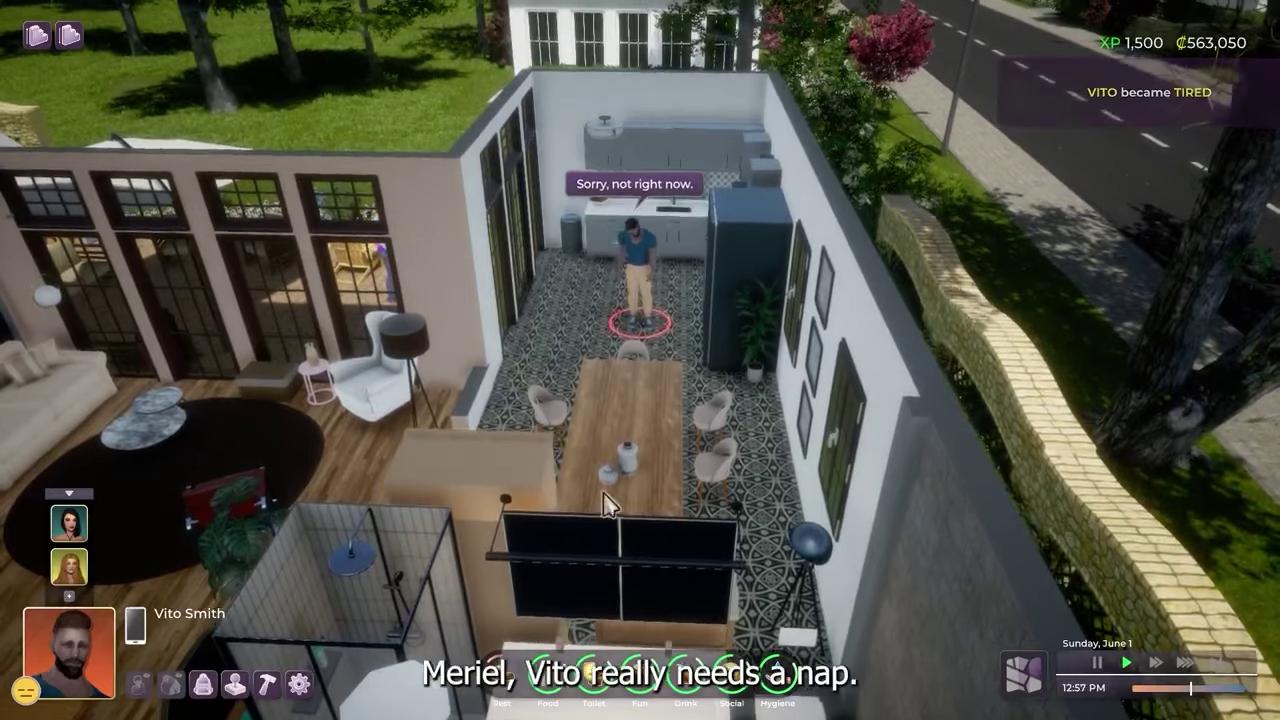
pyautogui.press('a')
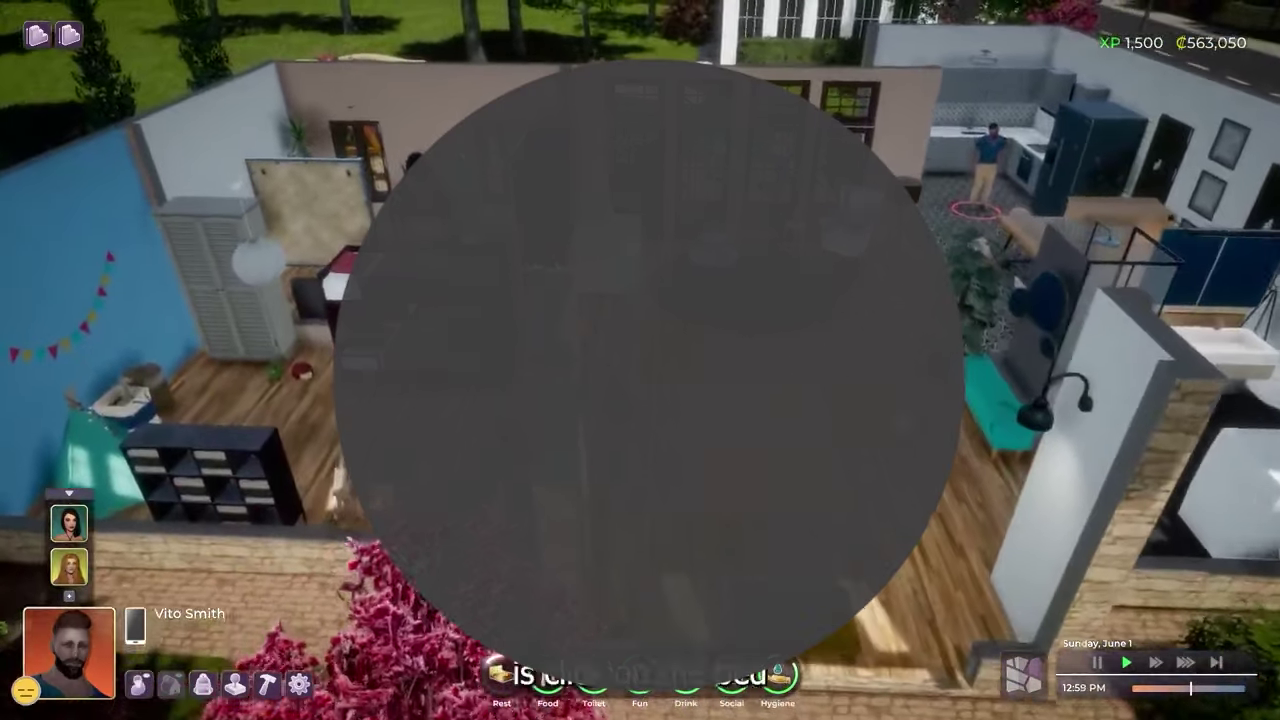
pyautogui.click(272, 420)
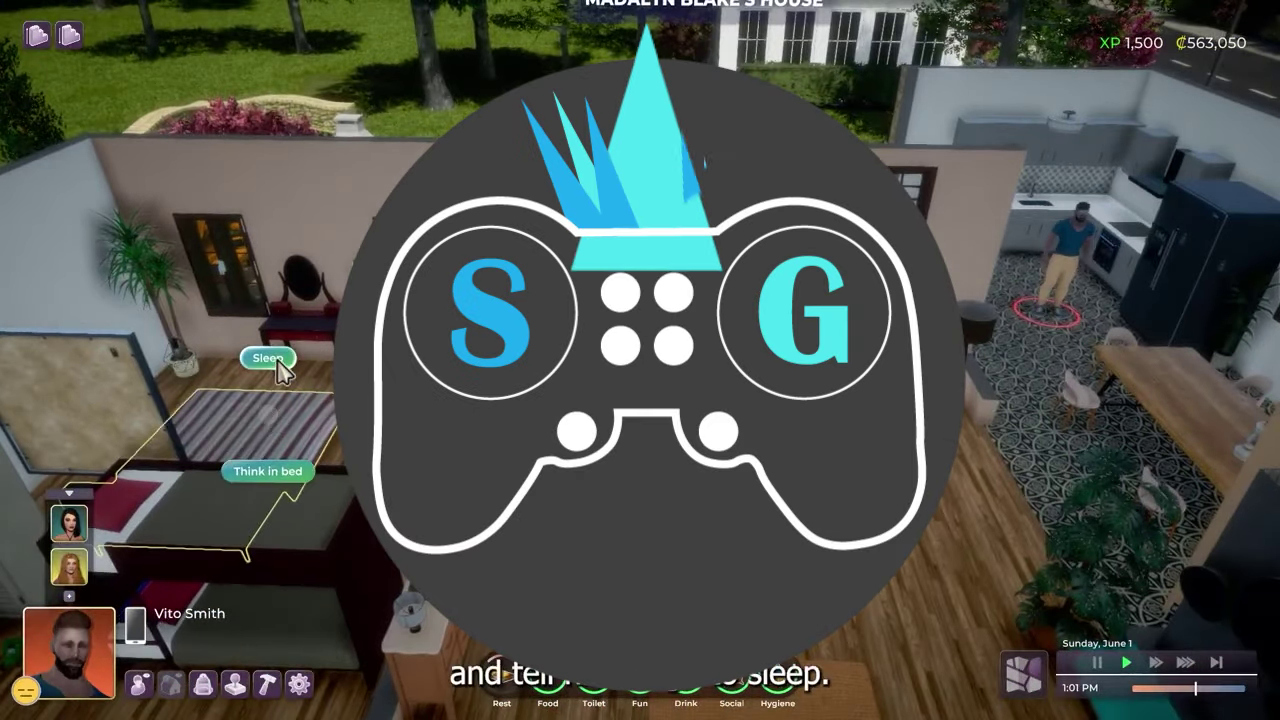
pyautogui.click(268, 358)
pyautogui.press('d')
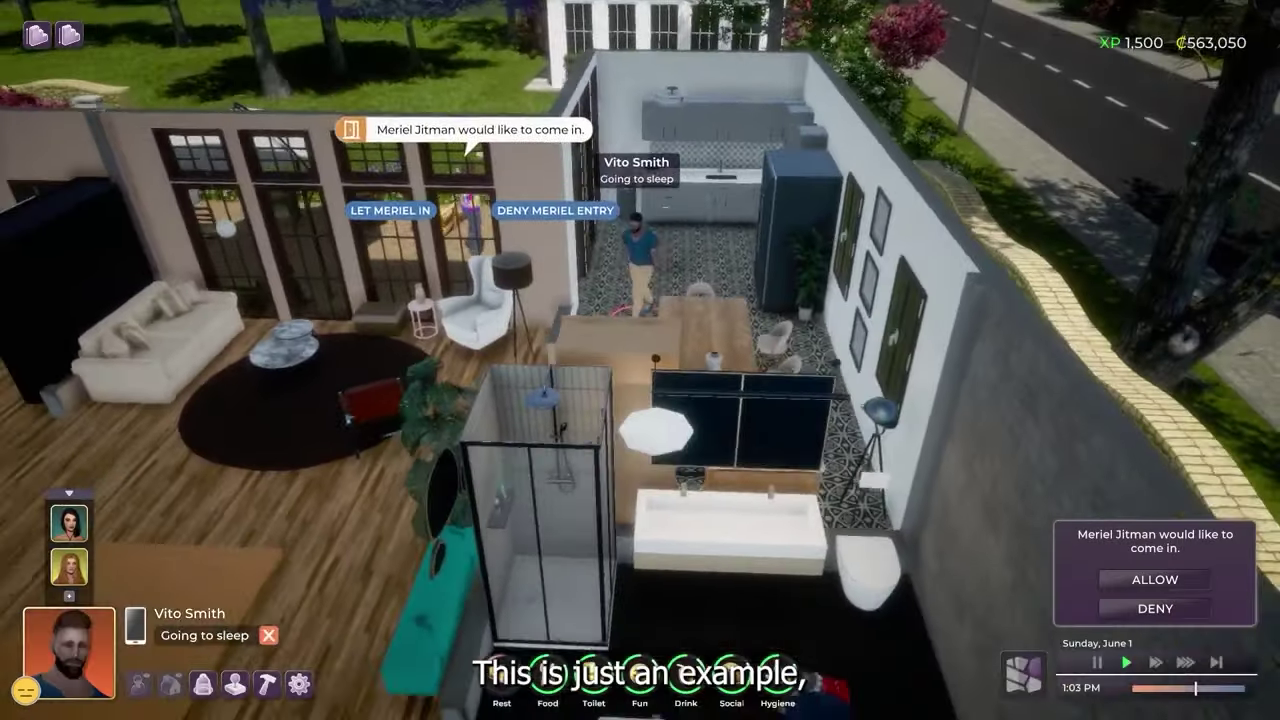
pyautogui.click(1150, 608)
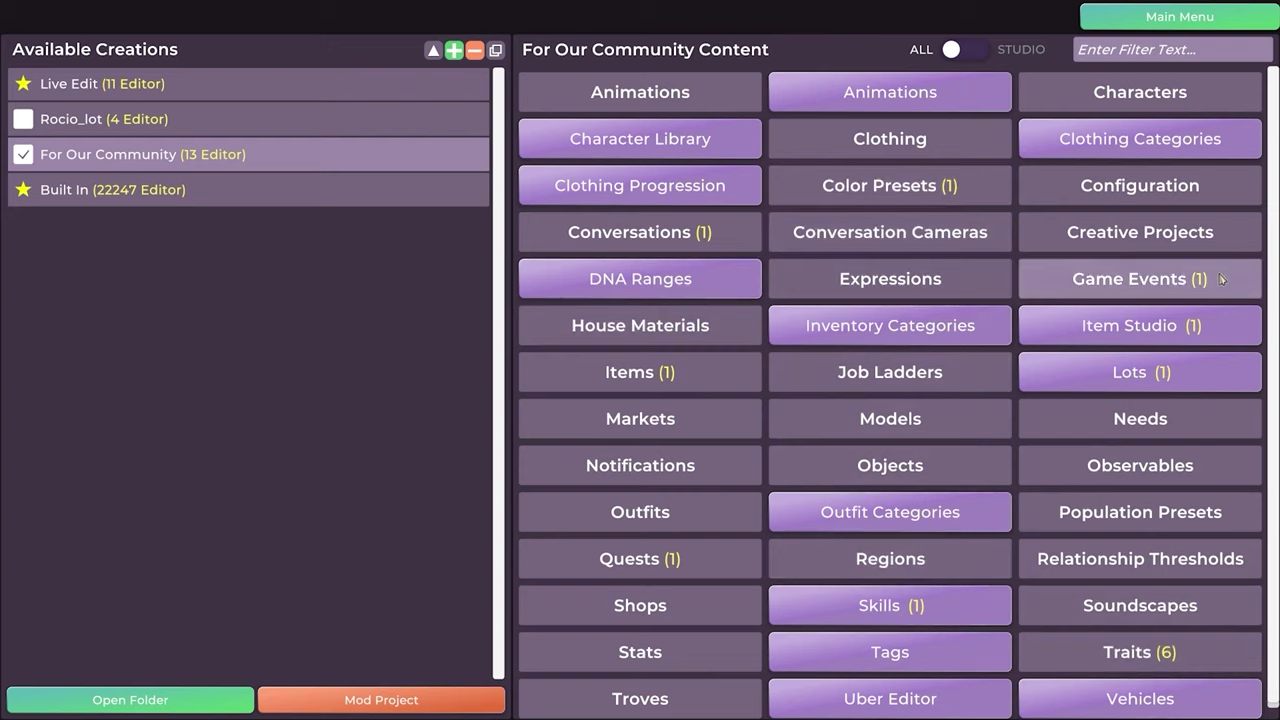
# Open the Party_Birthday game event from the For Our Community content and examine its condition for user scheduling
pyautogui.click(1221, 280)
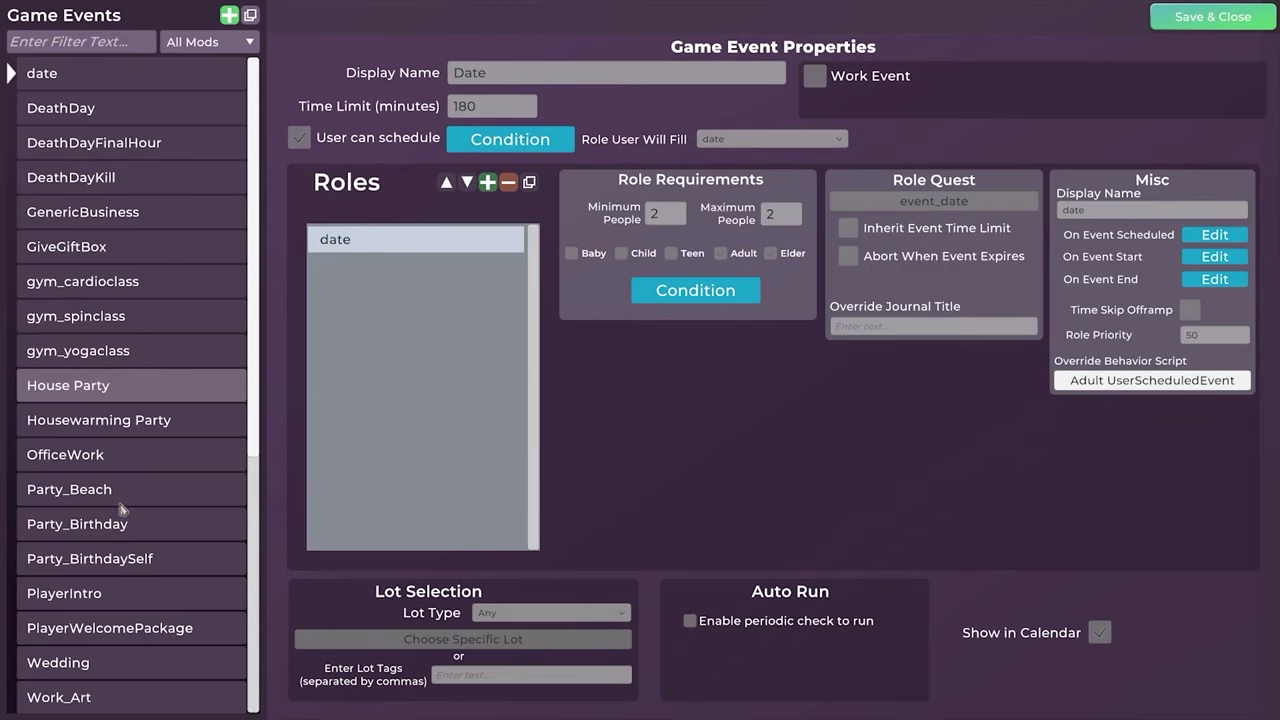
pyautogui.click(93, 525)
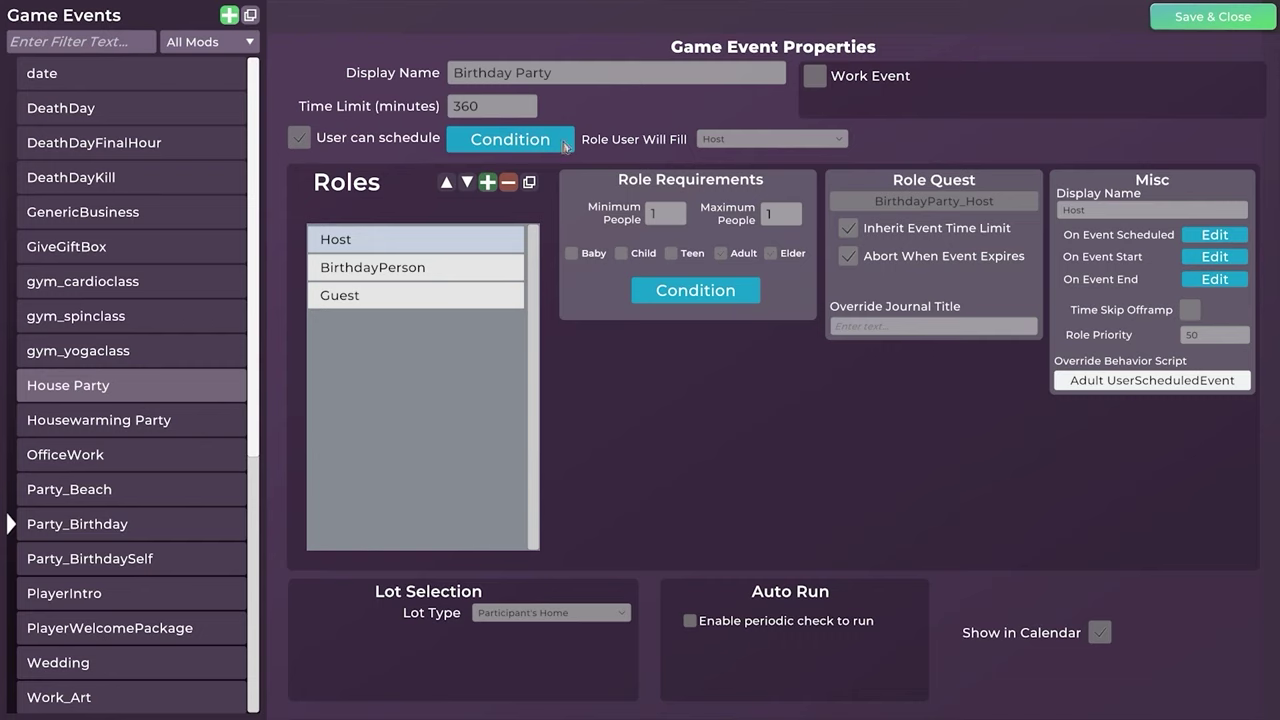
pyautogui.click(497, 150)
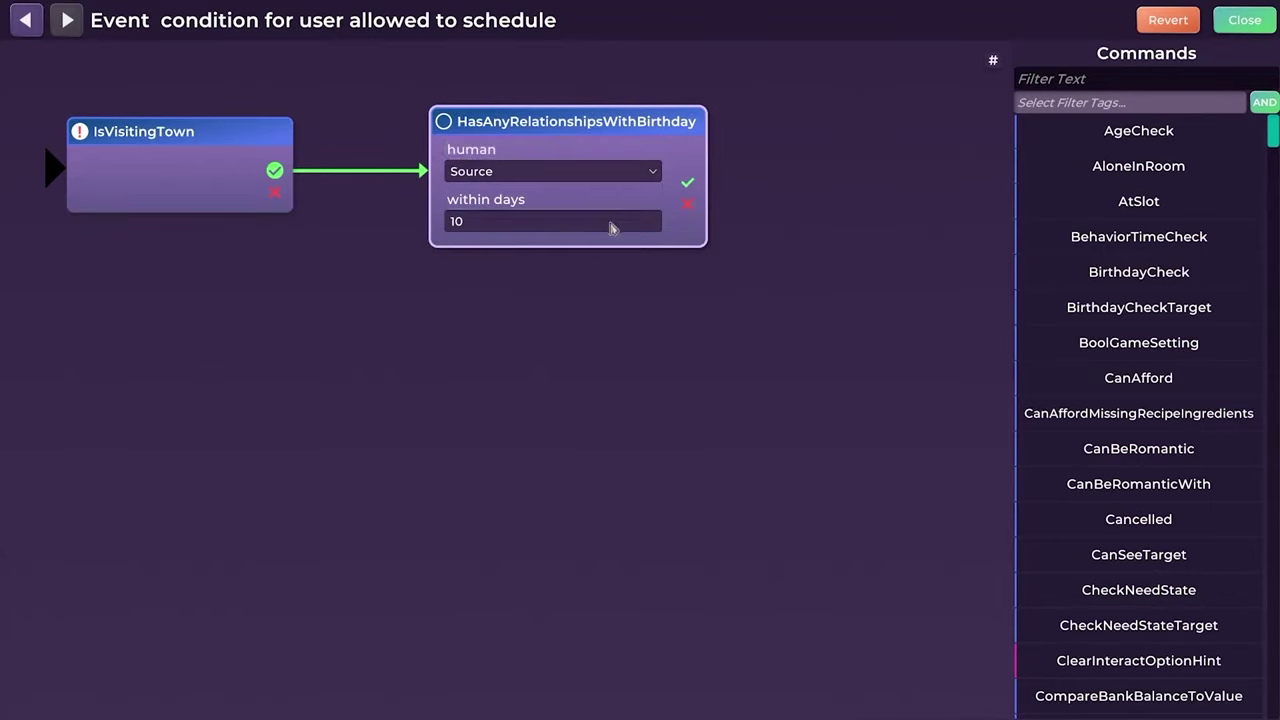
pyautogui.click(1238, 24)
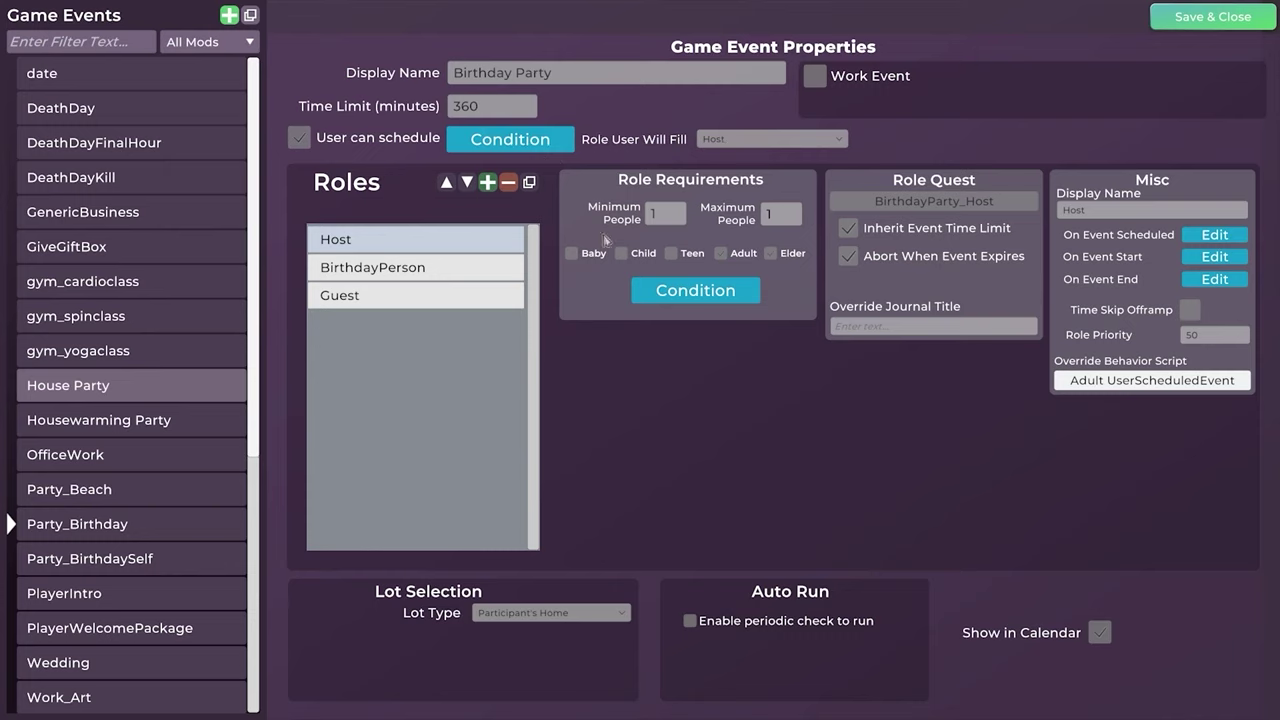
# Examine the BirthdayPerson role's requirements and its fulfillment condition in the Party_Birthday event
pyautogui.click(397, 267)
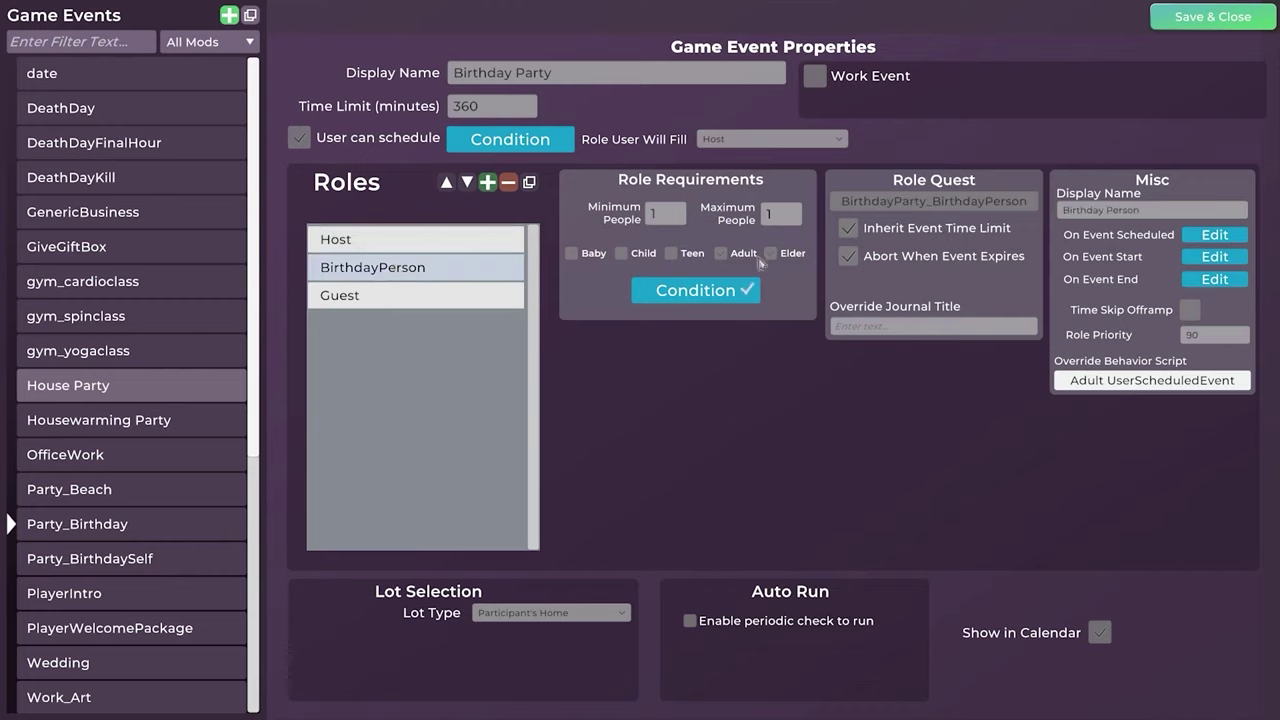
pyautogui.click(700, 291)
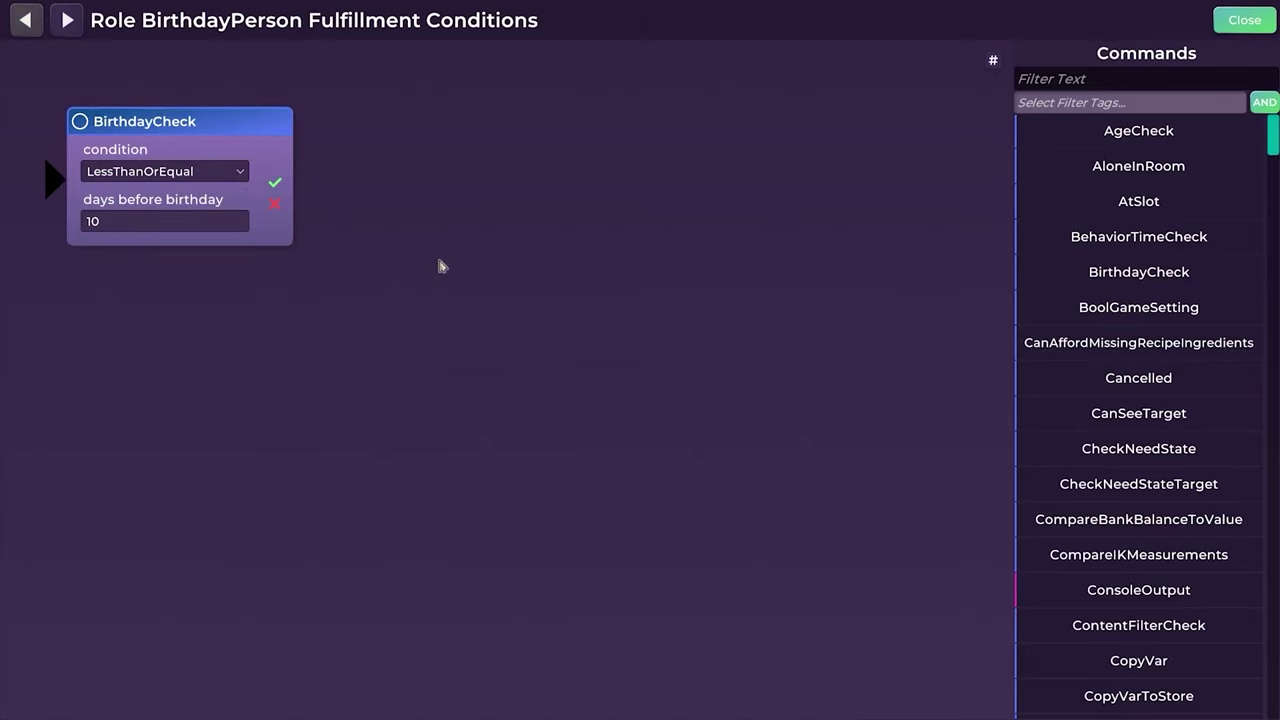
pyautogui.click(1244, 28)
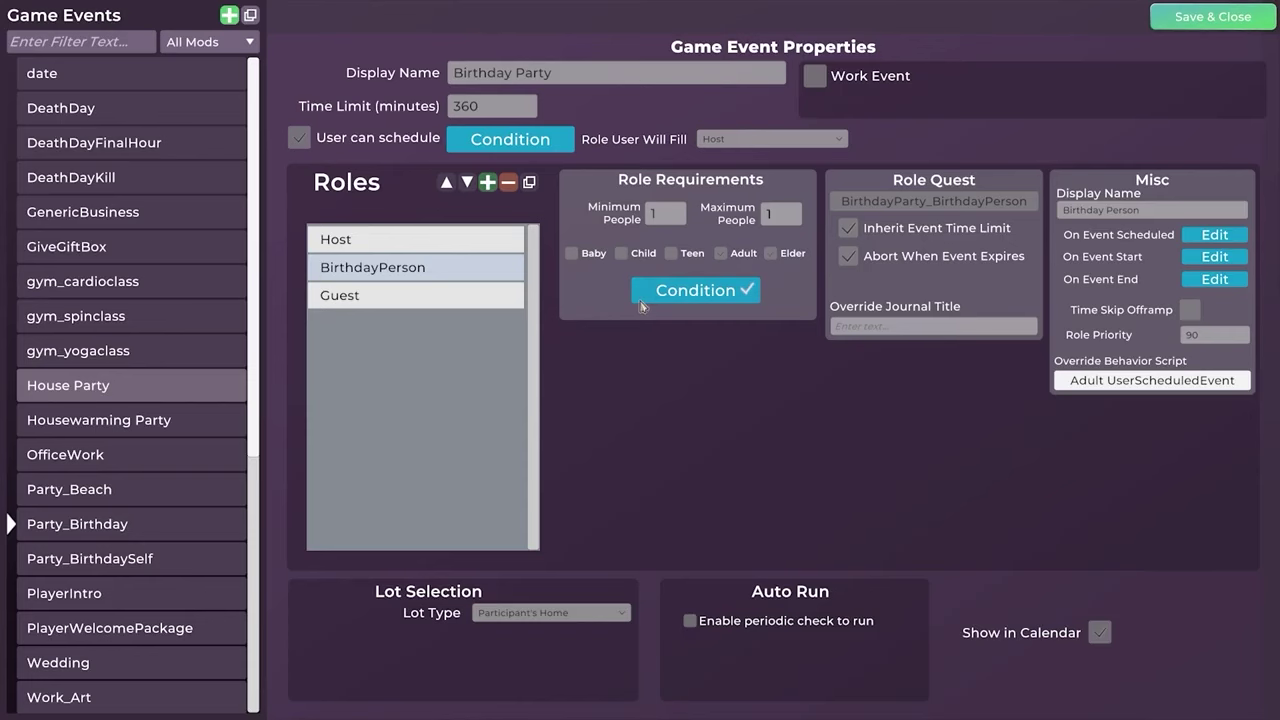
# Examine the Guest role's requirements and its chain of relationship conditions in the Party_Birthday event
pyautogui.click(482, 296)
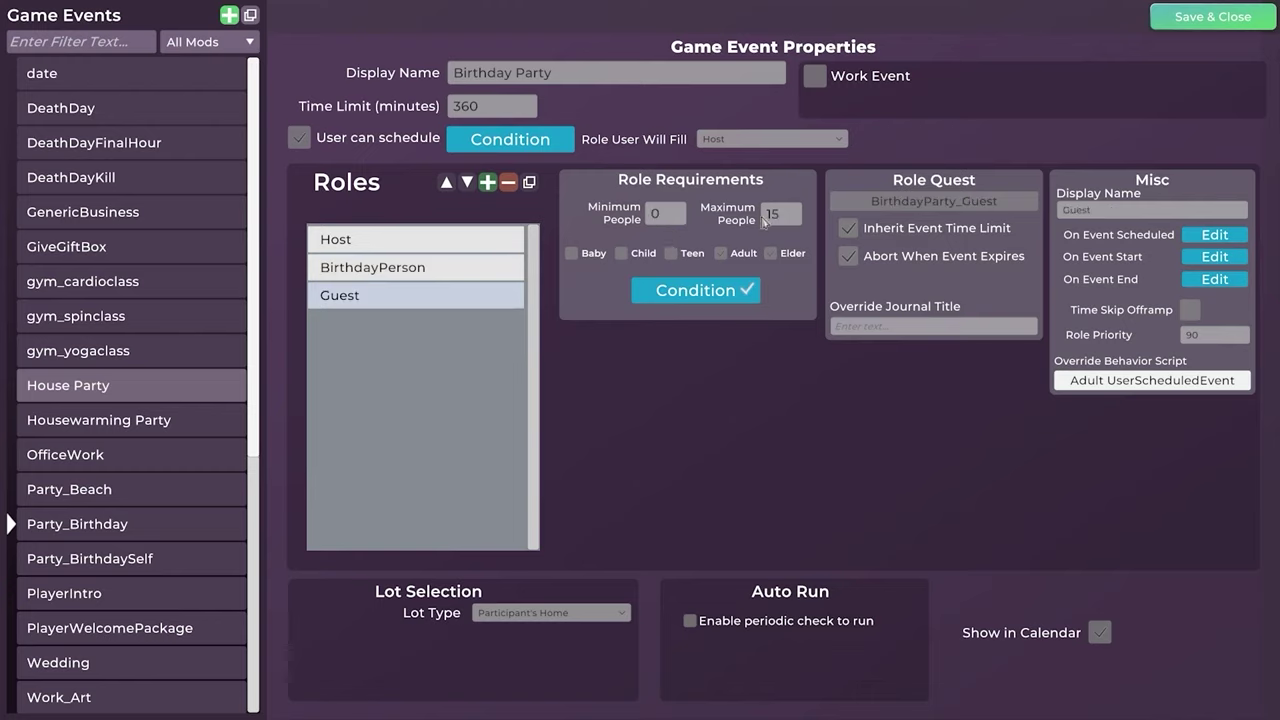
pyautogui.click(720, 292)
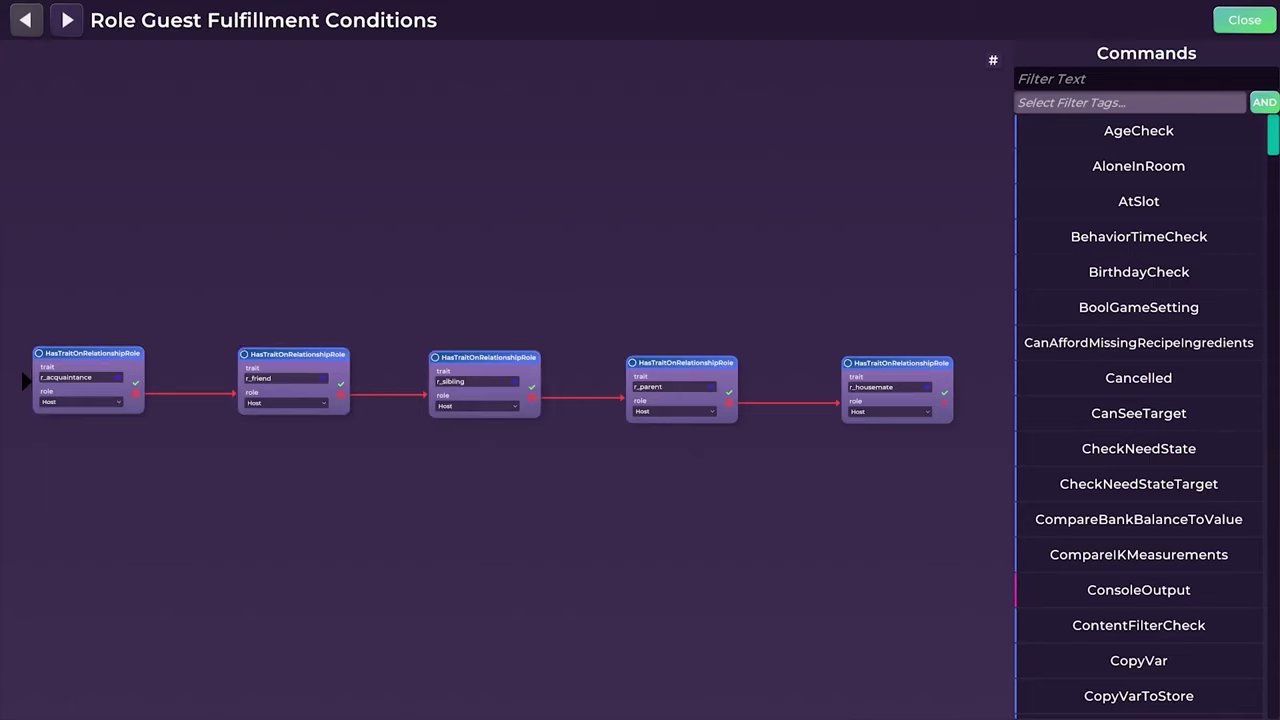
pyautogui.click(1244, 20)
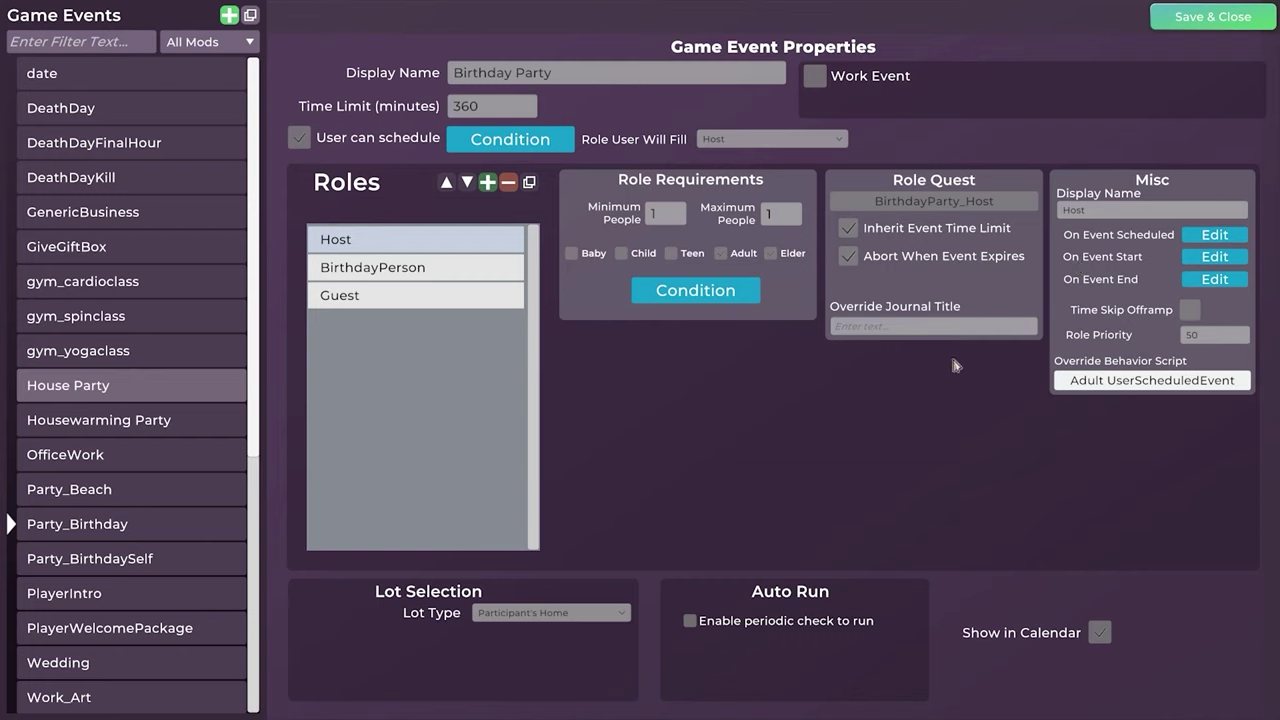
# Make the Party_Birthday game event editable in the For Our Community mod, keeping its name
pyautogui.click(138, 526)
pyautogui.doubleClick(237, 530)
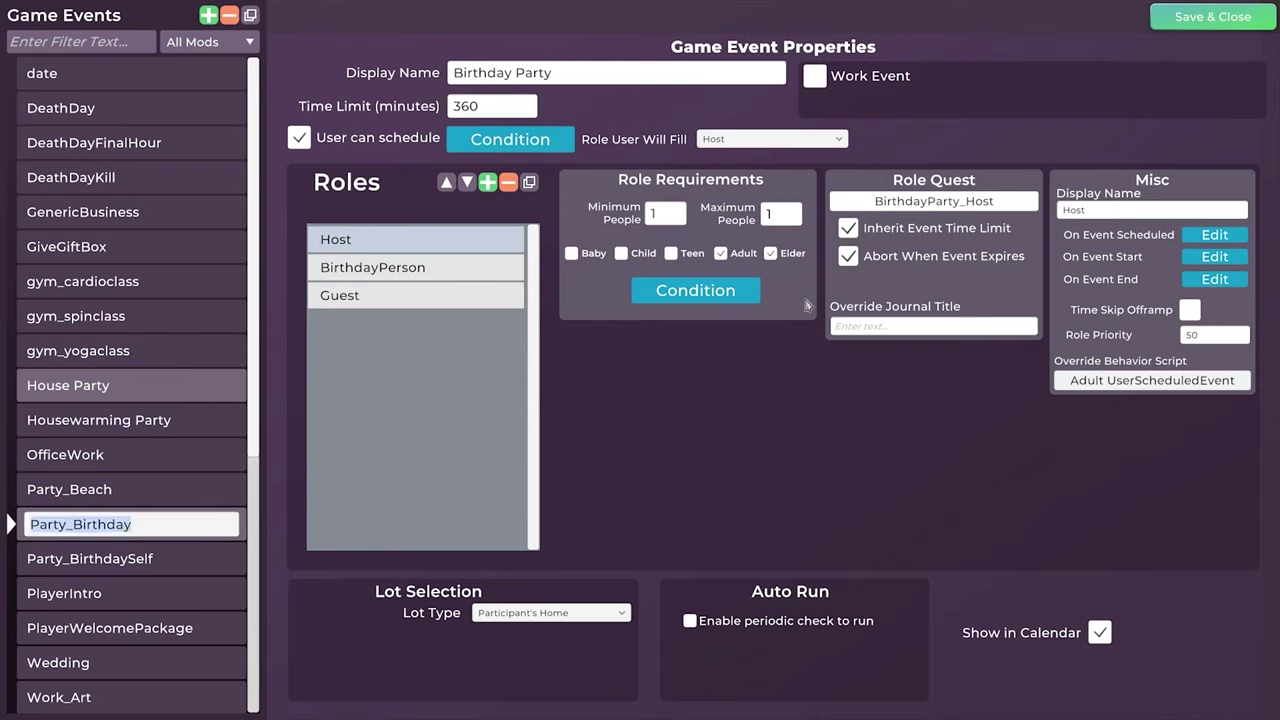
pyautogui.click(932, 376)
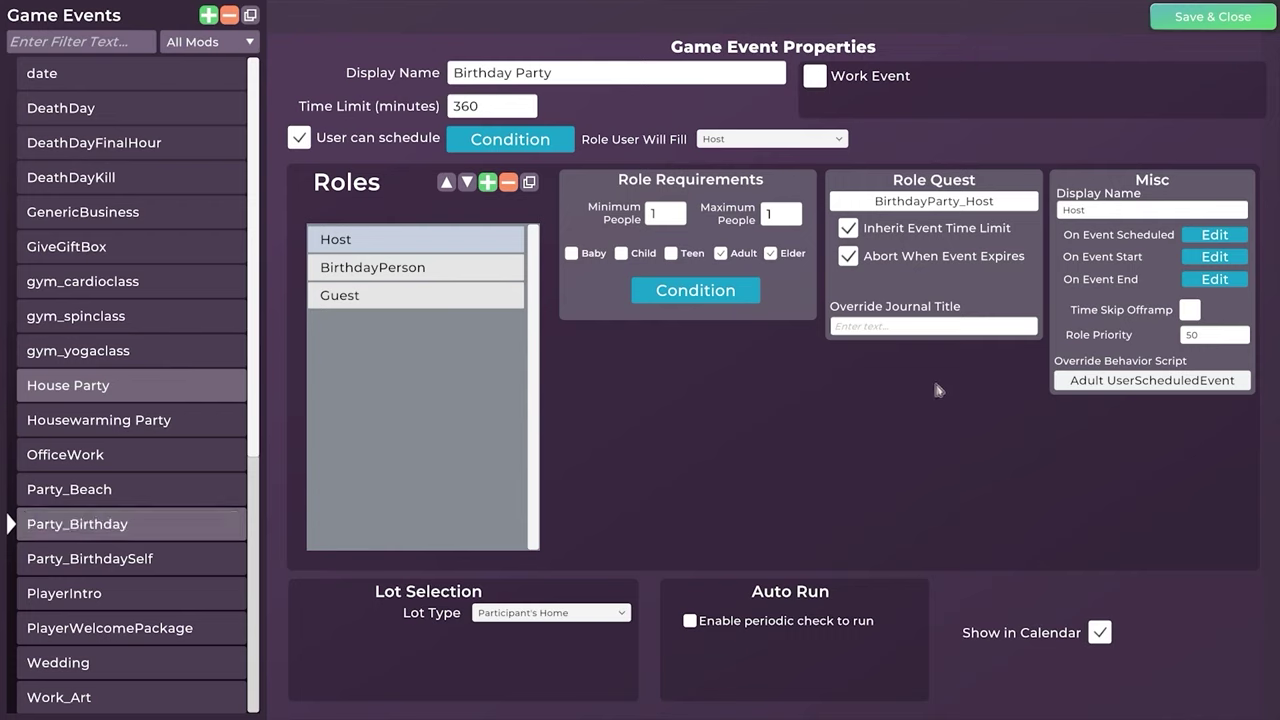
pyautogui.click(938, 325)
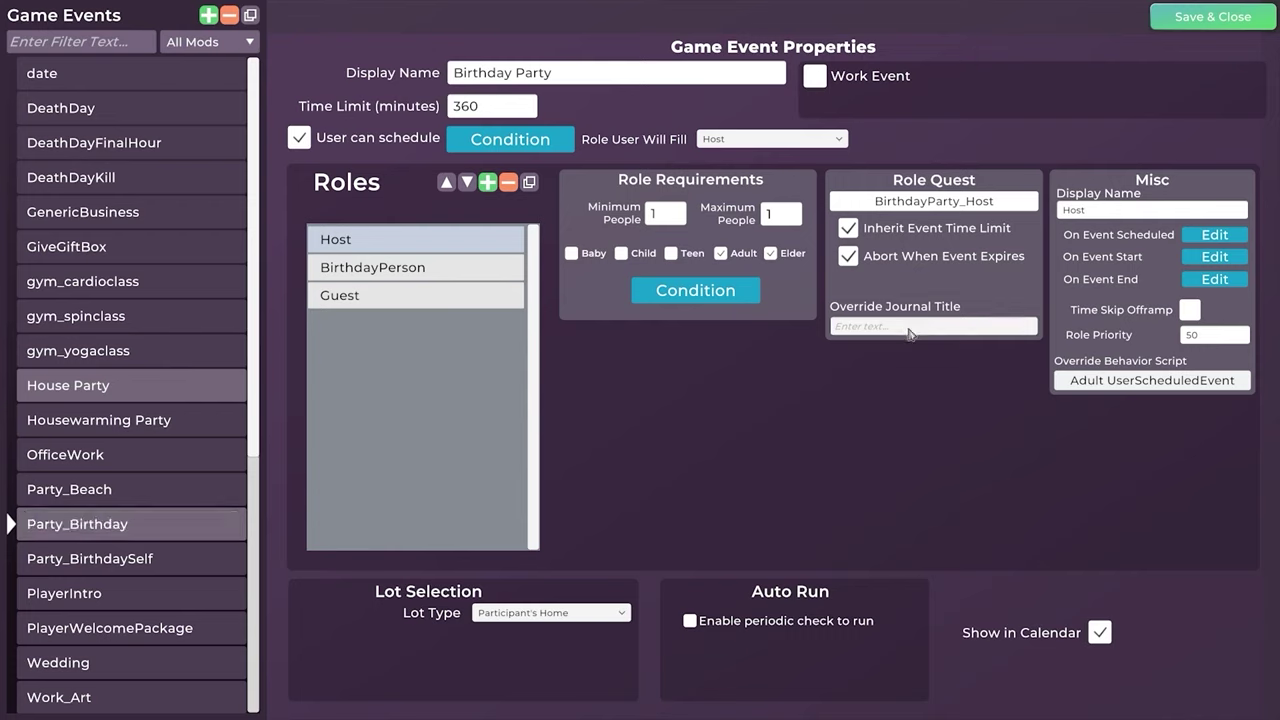
pyautogui.click(1066, 216)
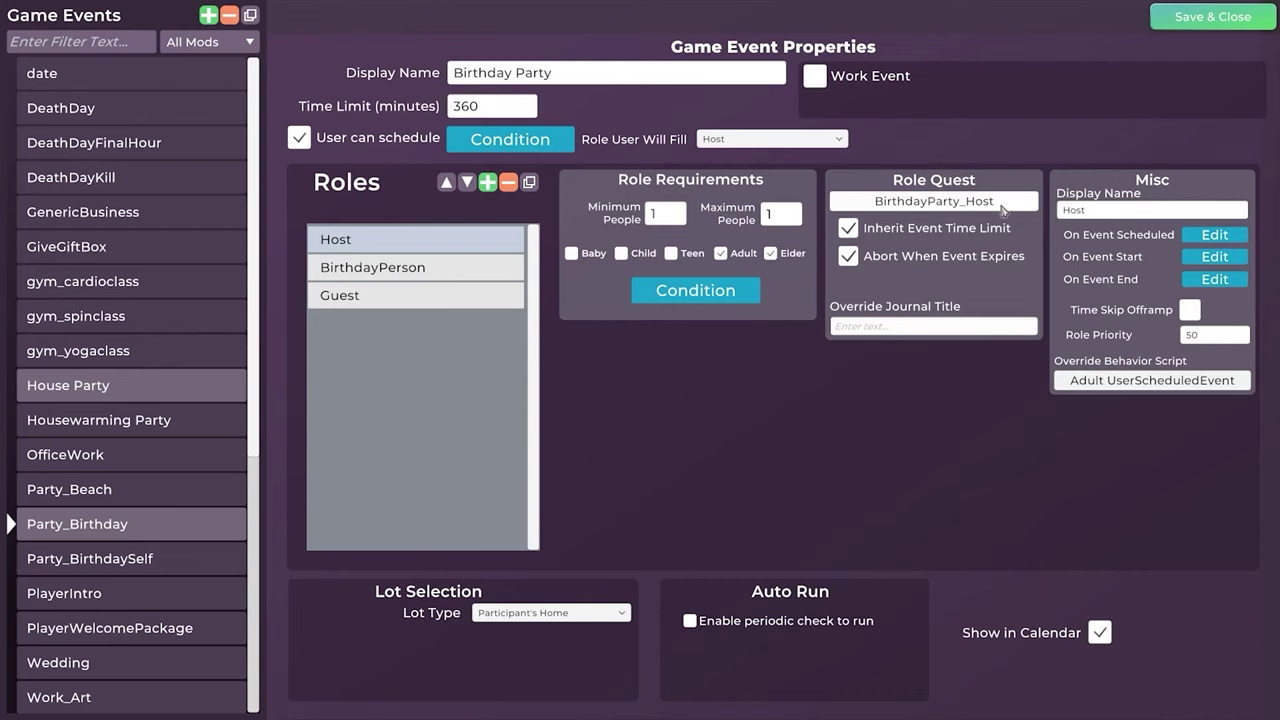
# Examine the Host role's script for when the event is scheduled, plus the BirthdayPerson and Guest role quests
pyautogui.click(1215, 236)
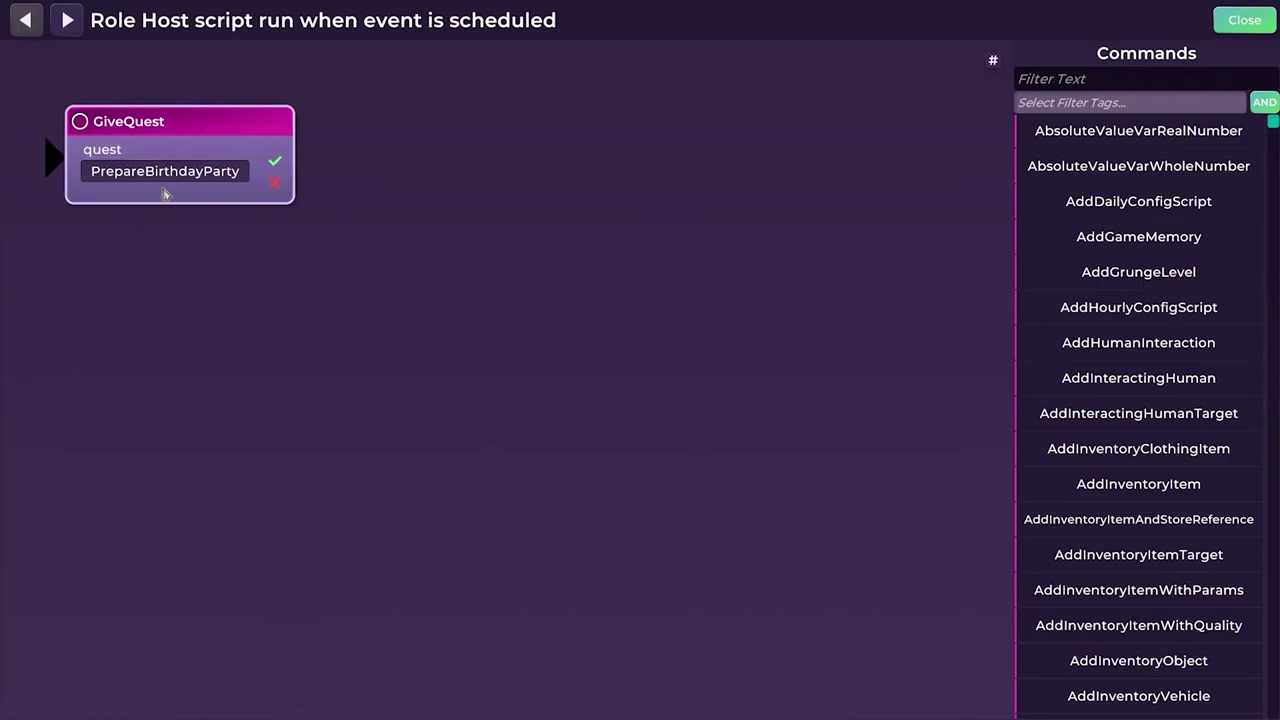
pyautogui.click(1244, 20)
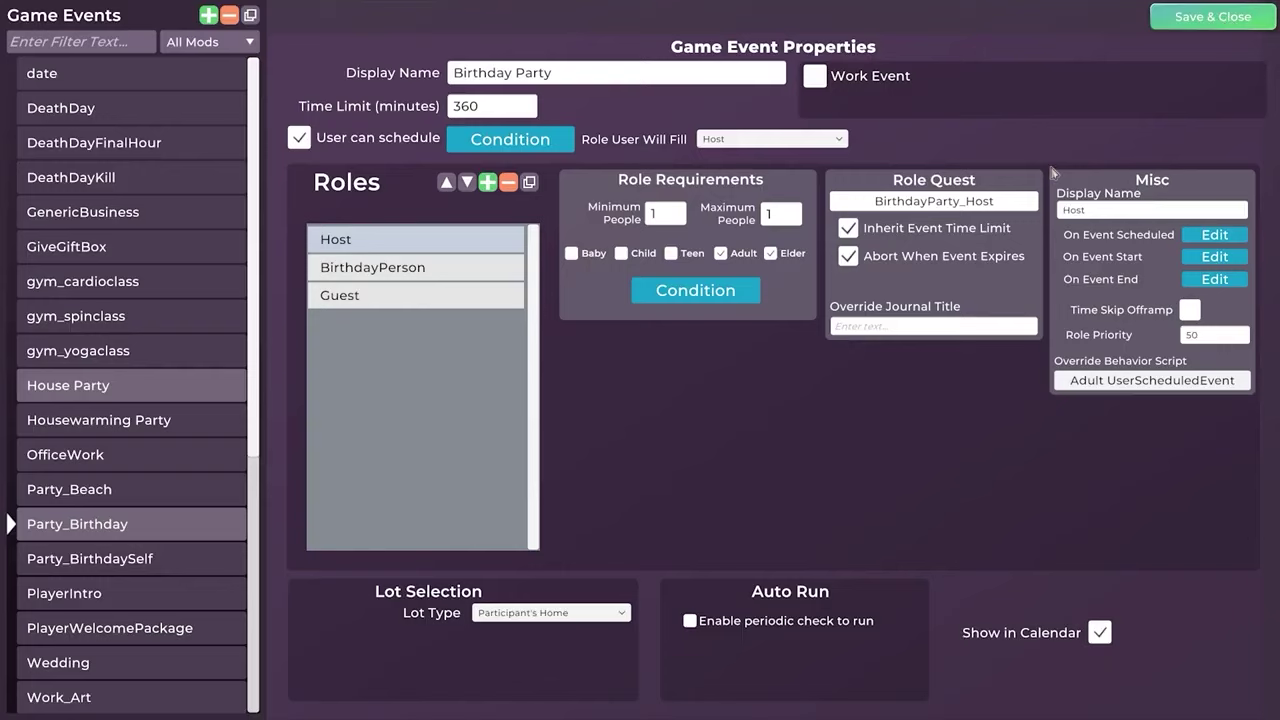
pyautogui.click(414, 268)
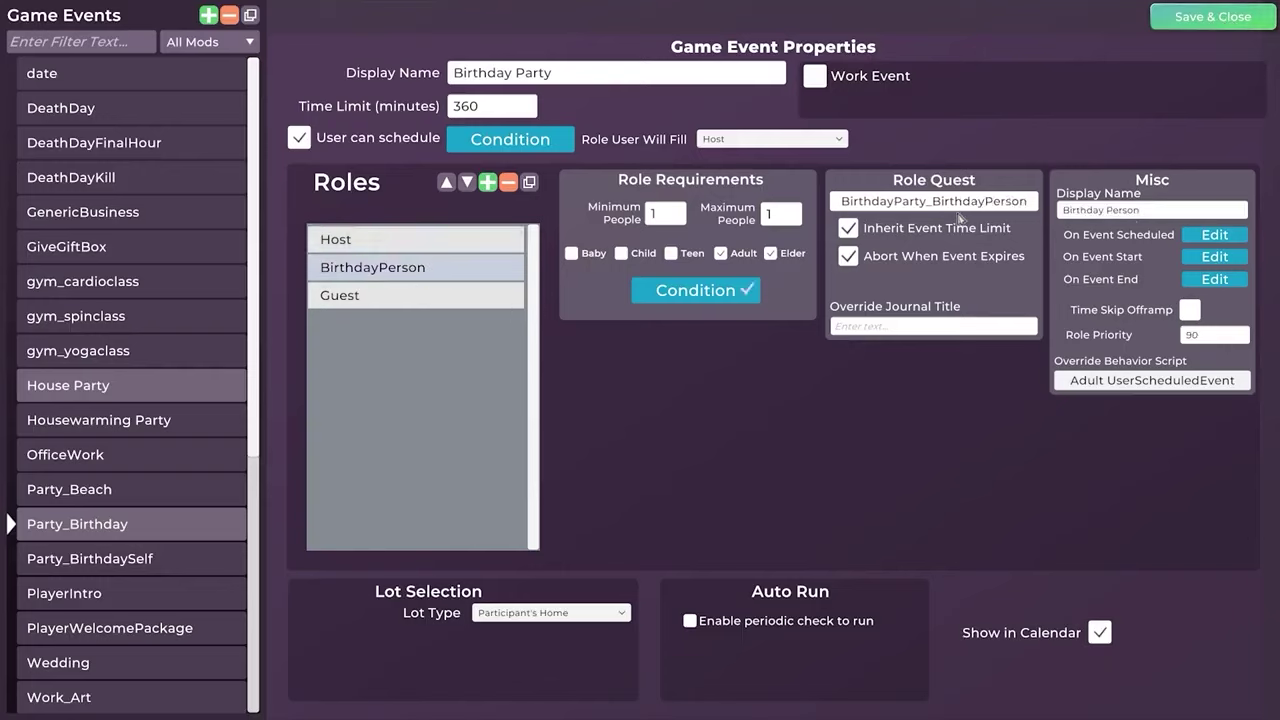
pyautogui.click(427, 296)
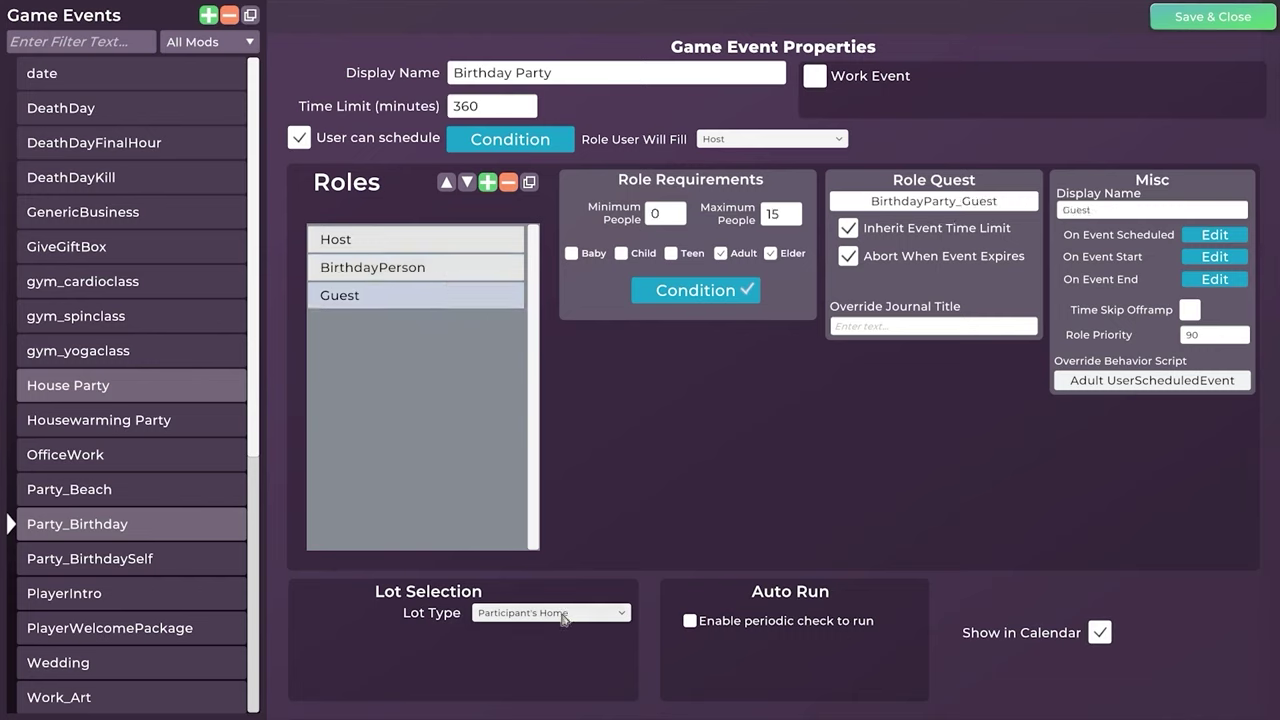
# Check the lot type options for the birthday party event and revisit its Host and BirthdayPerson roles
pyautogui.click(522, 615)
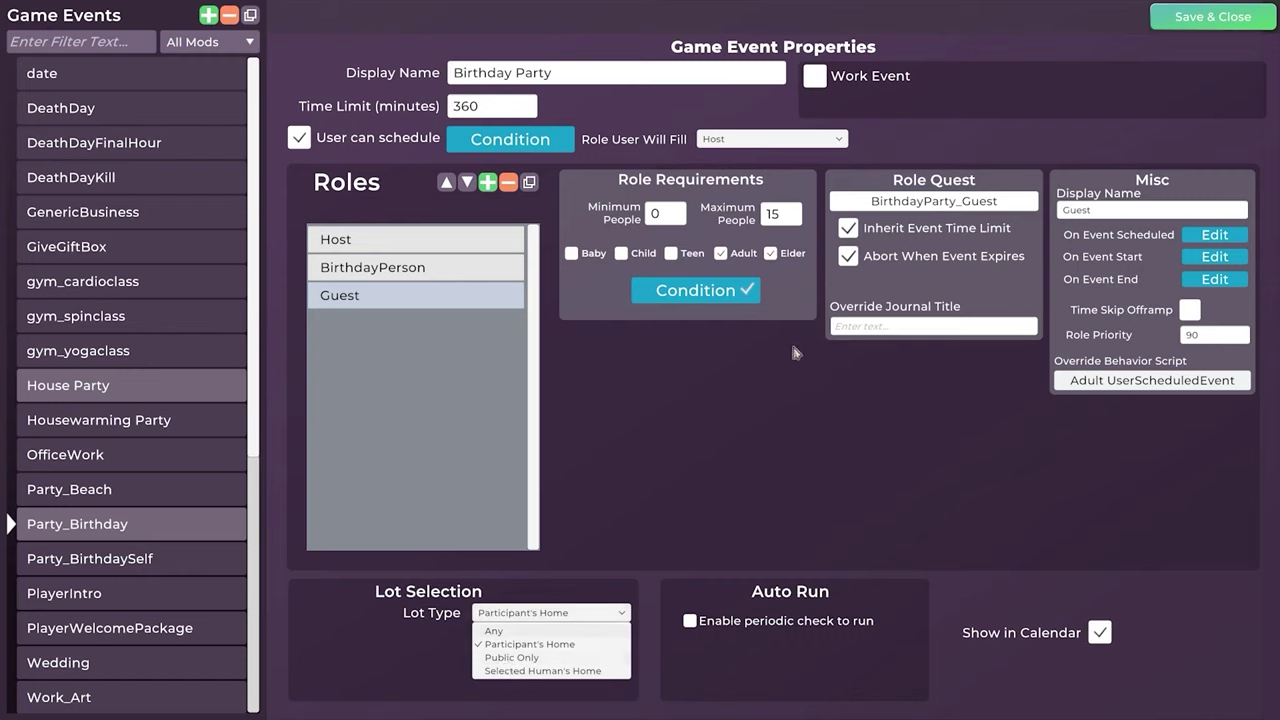
pyautogui.click(673, 481)
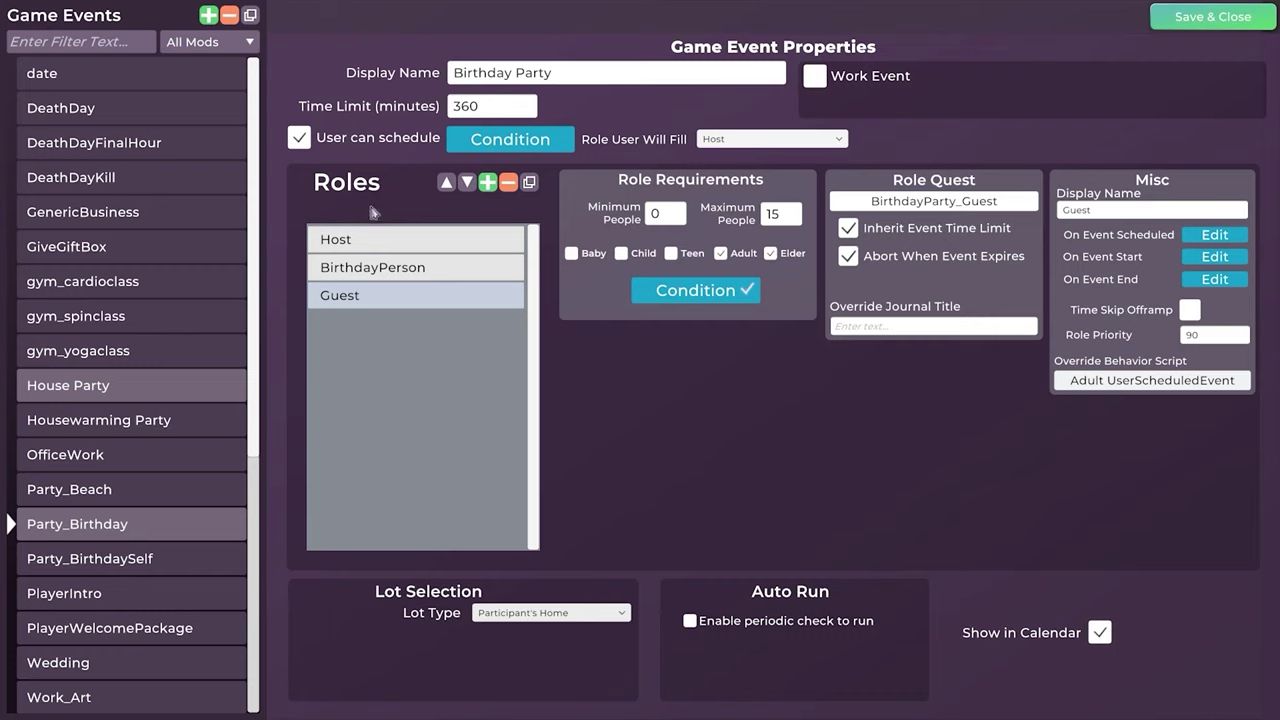
pyautogui.click(365, 240)
pyautogui.click(448, 268)
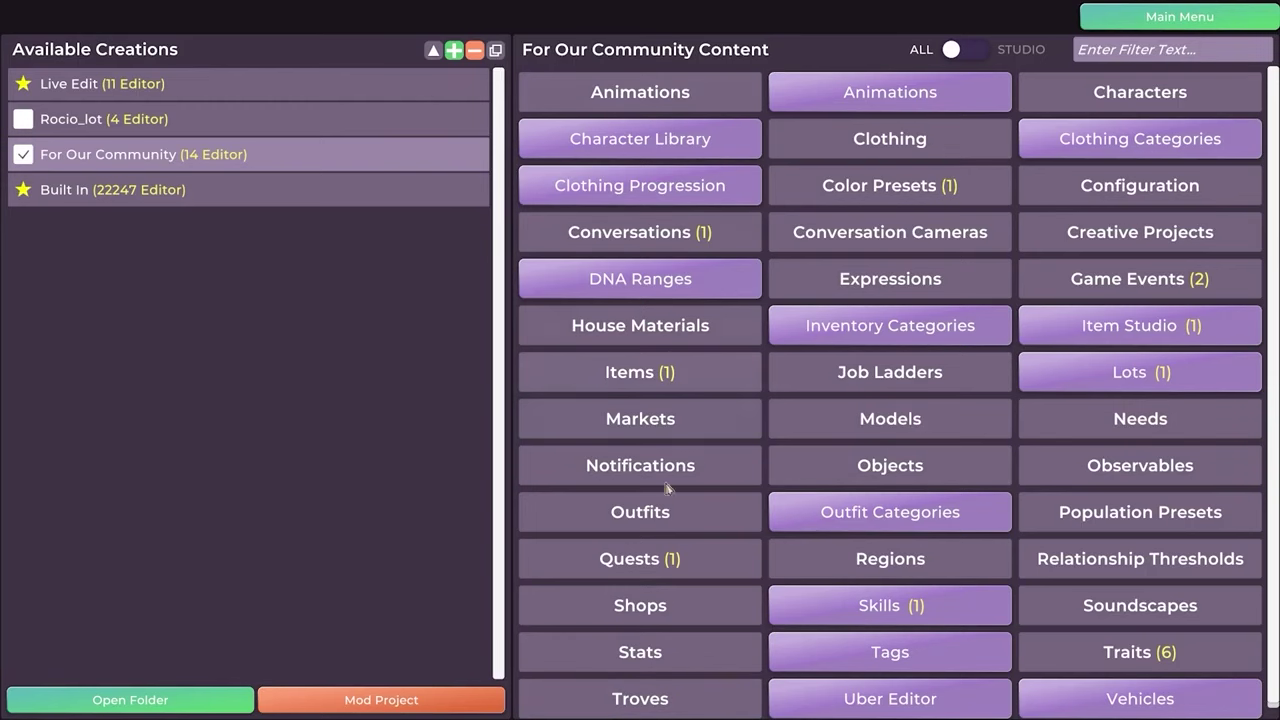
# Open the mod's quests and look through BirthdayParty_Guest, BirthdayParty_Host and BirthdayParty_BirthdayPerson
pyautogui.click(665, 562)
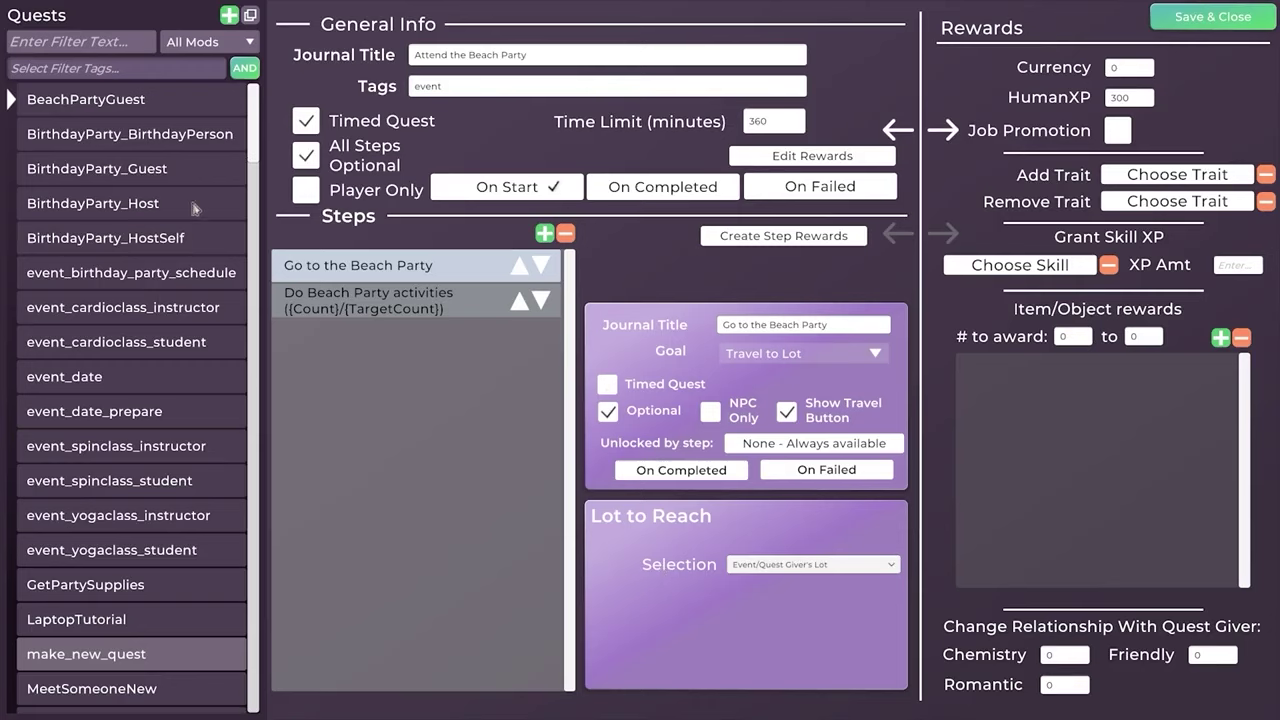
pyautogui.click(137, 178)
pyautogui.click(125, 210)
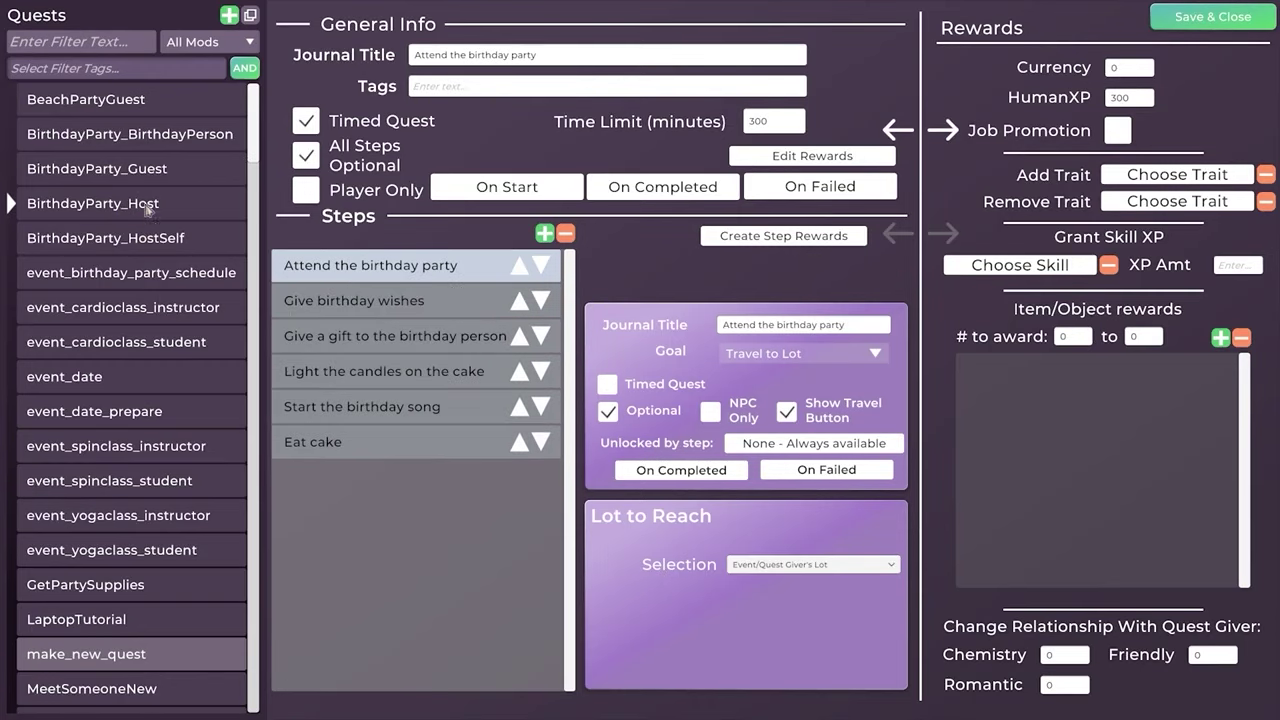
pyautogui.click(152, 143)
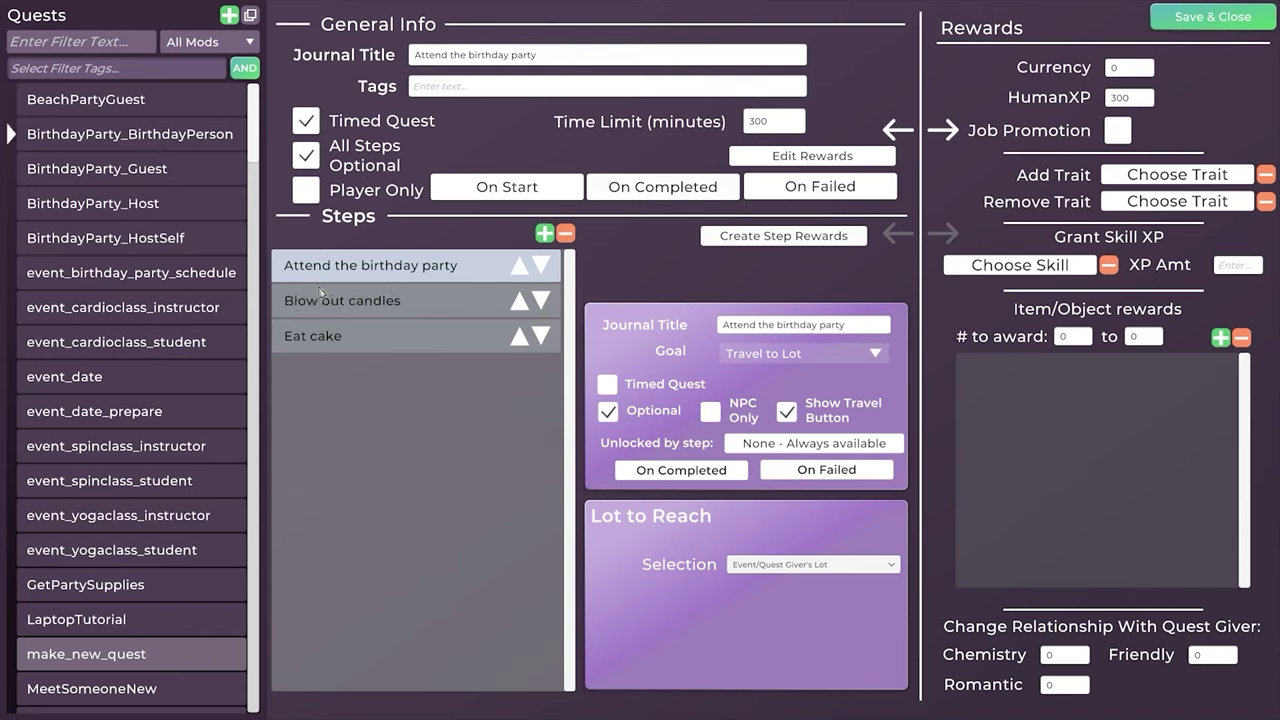
# Examine the goals and required interactions of the BirthdayParty_BirthdayPerson quest's candle, cake and attendance steps
pyautogui.click(380, 315)
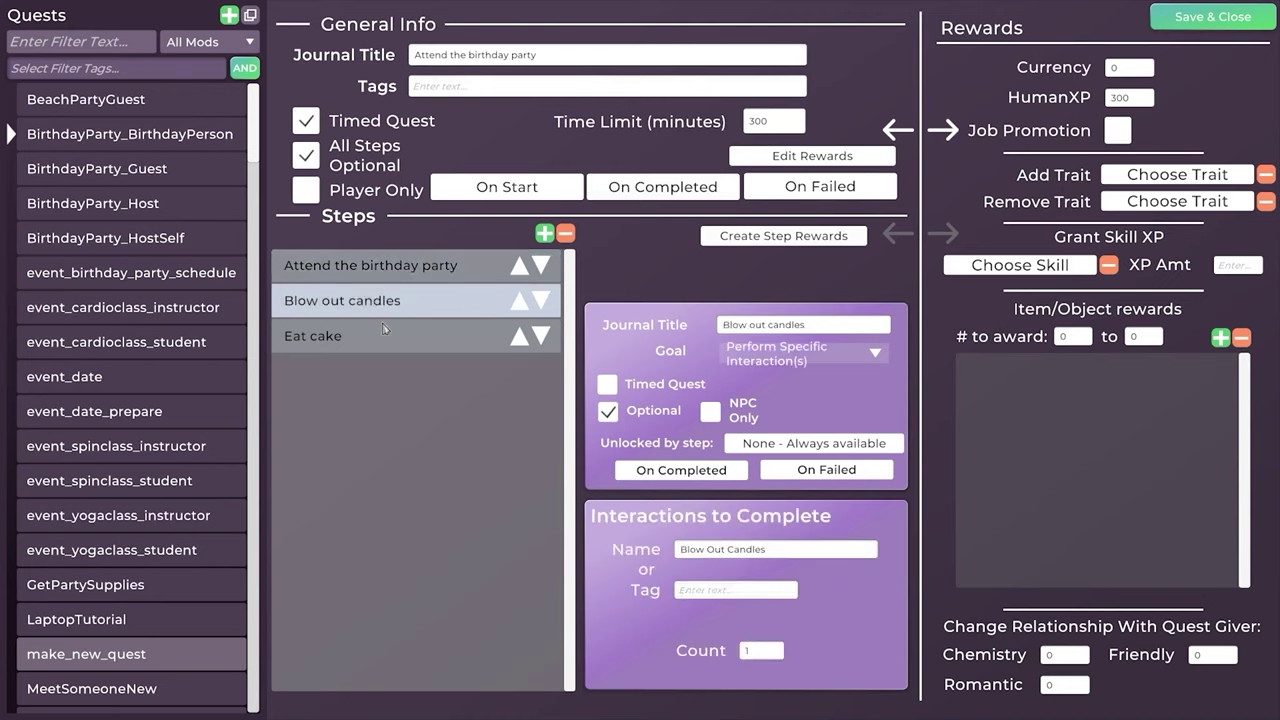
pyautogui.click(334, 344)
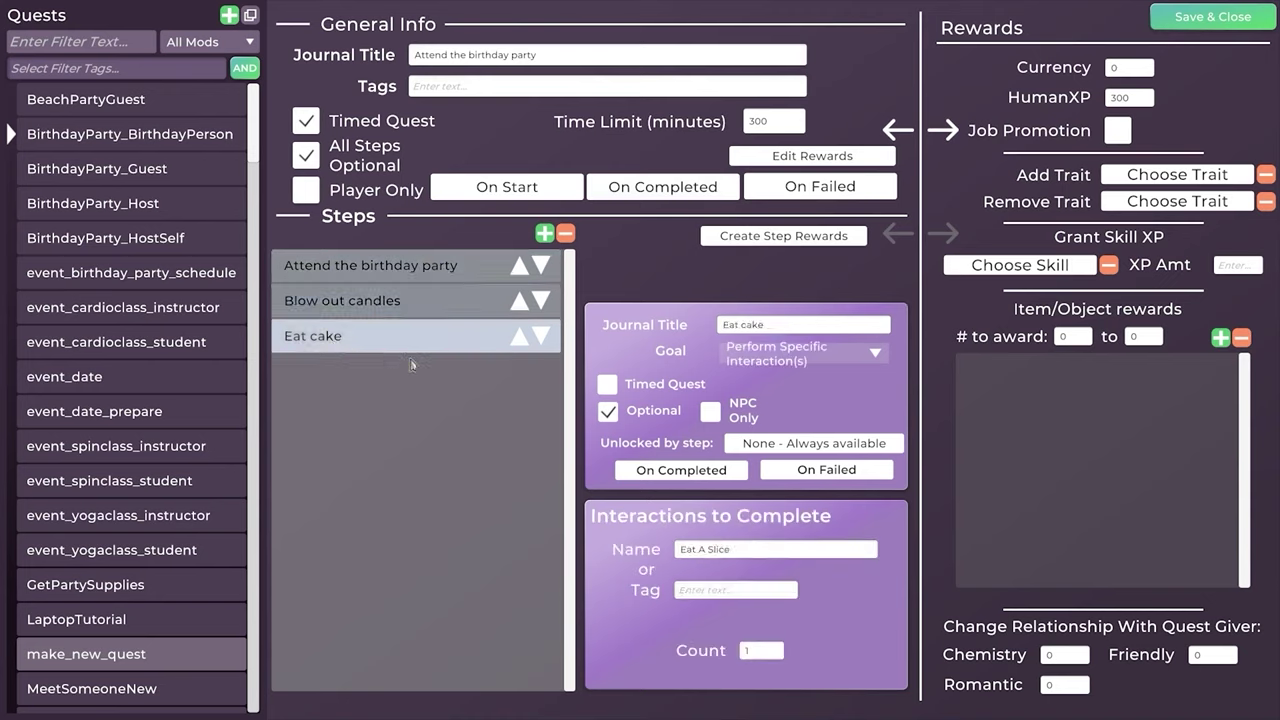
pyautogui.click(394, 310)
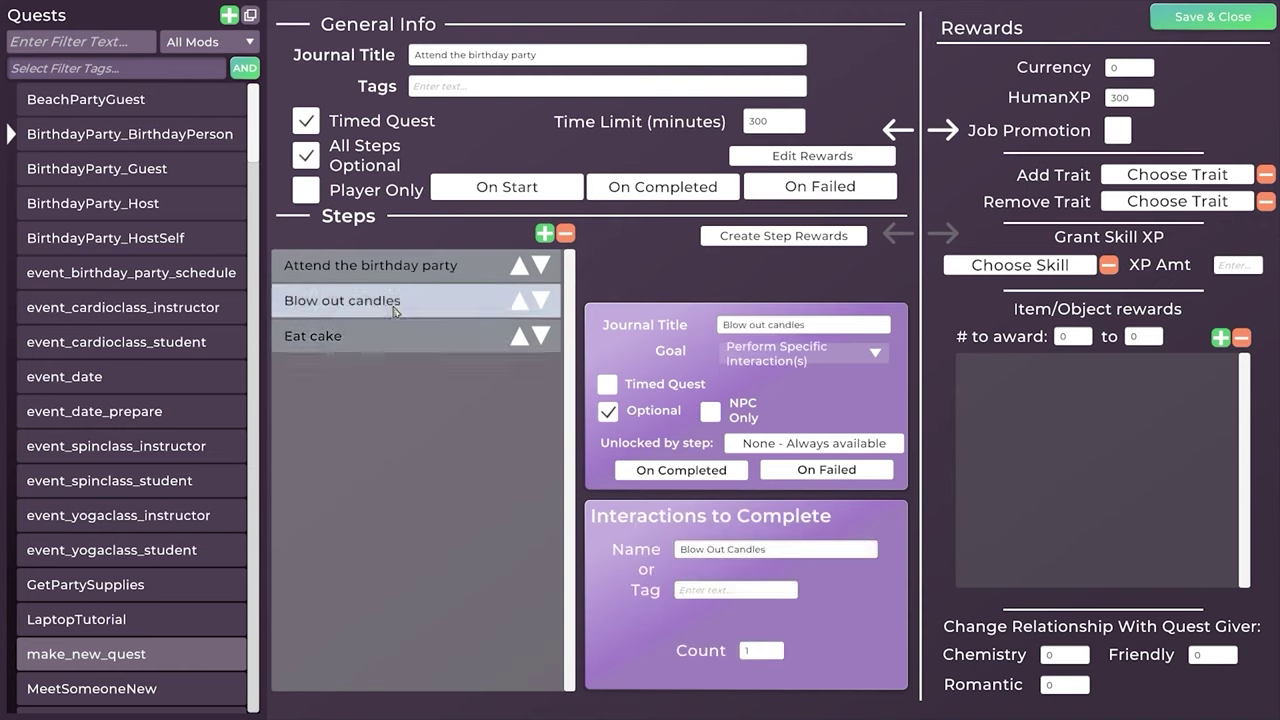
pyautogui.click(413, 272)
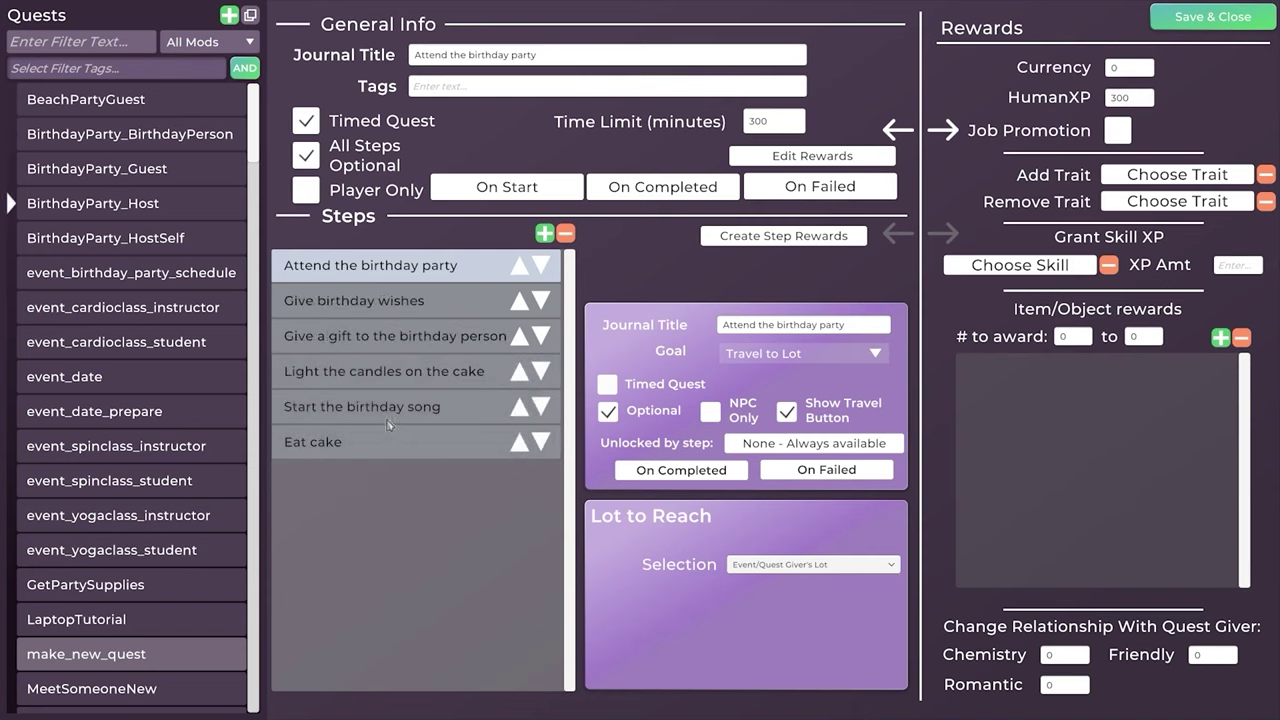
# Examine the goals and required interactions of the BirthdayParty_Host quest's wishes, gift, candle, song and cake steps
pyautogui.click(390, 310)
pyautogui.click(386, 346)
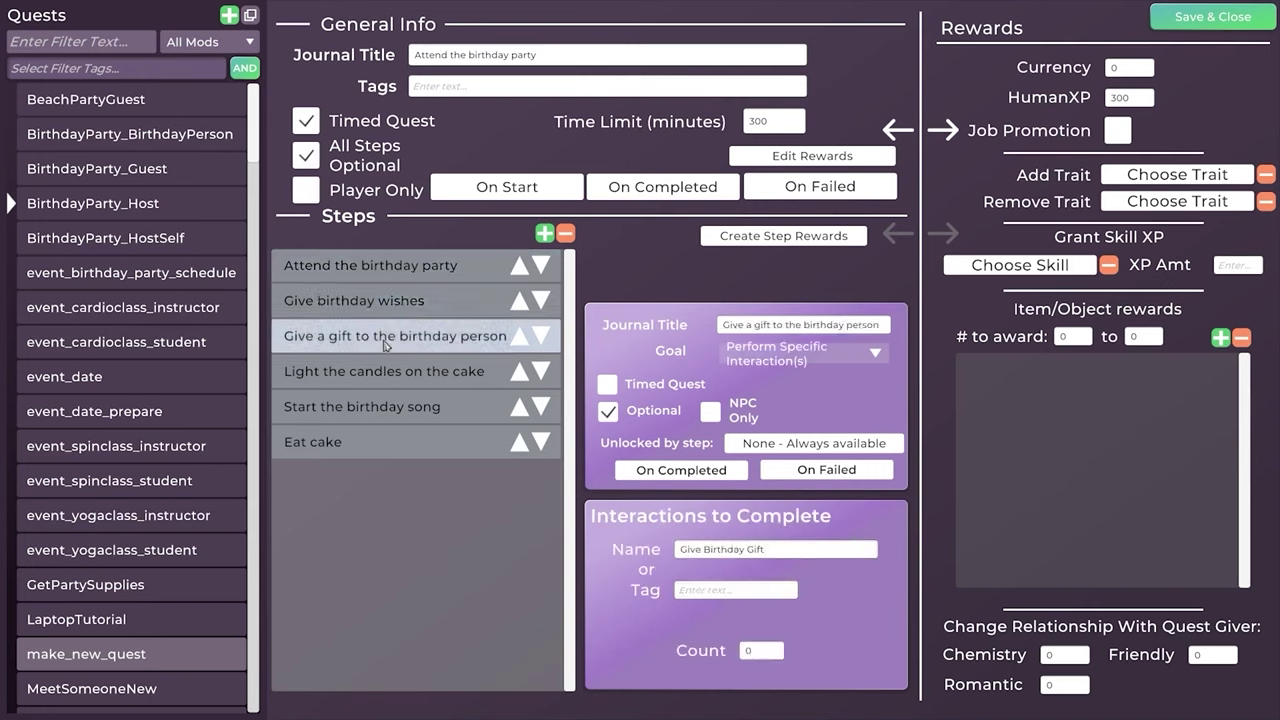
pyautogui.click(428, 384)
pyautogui.click(420, 402)
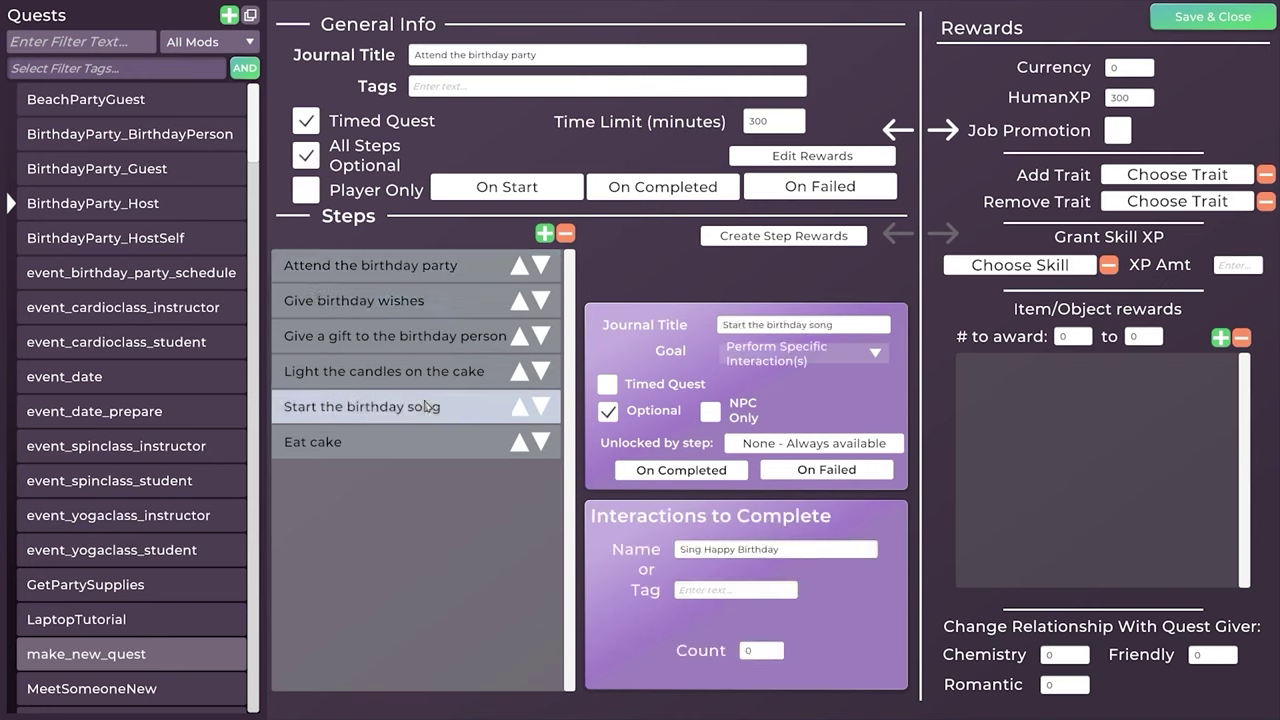
pyautogui.click(410, 442)
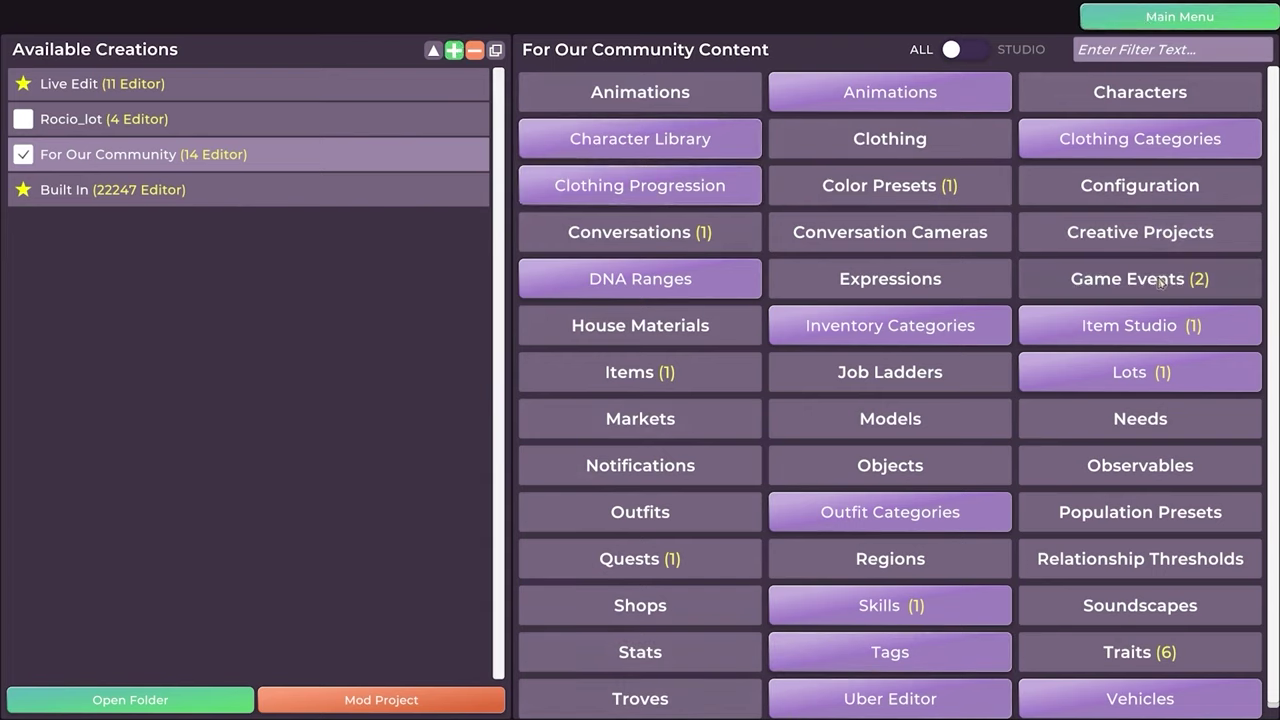
# Create a new game event in the For Our Community mod and rename it Go on a Hike
pyautogui.click(1198, 280)
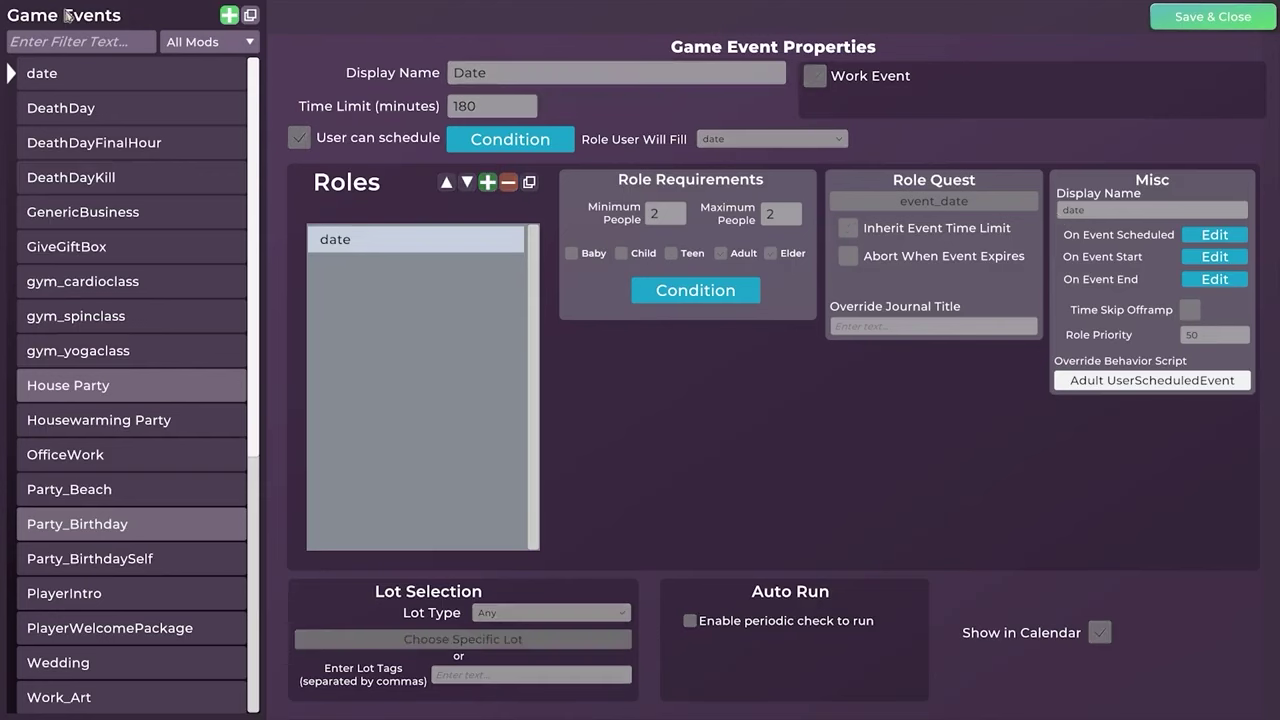
pyautogui.click(229, 15)
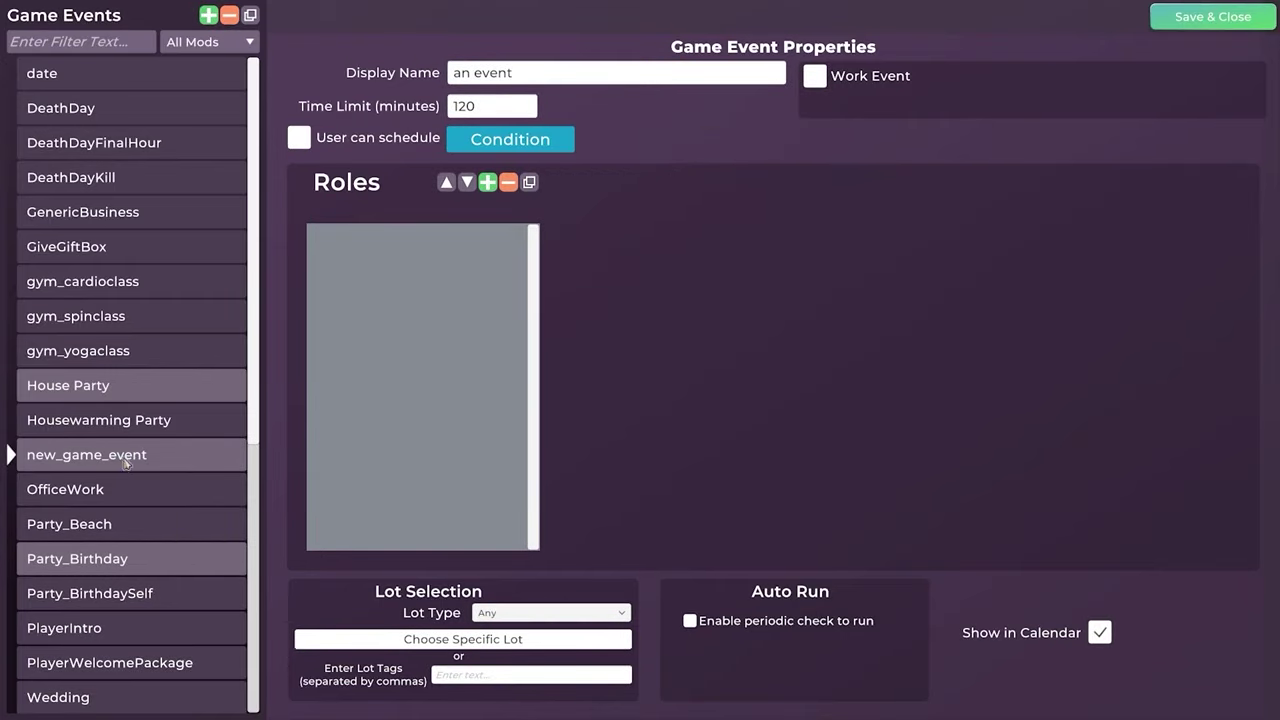
pyautogui.click(123, 458)
pyautogui.doubleClick(125, 460)
pyautogui.click(171, 455)
pyautogui.hotkey('shift', 'Home')
pyautogui.click(160, 462)
pyautogui.moveTo(160, 462); pyautogui.dragTo(30, 462)
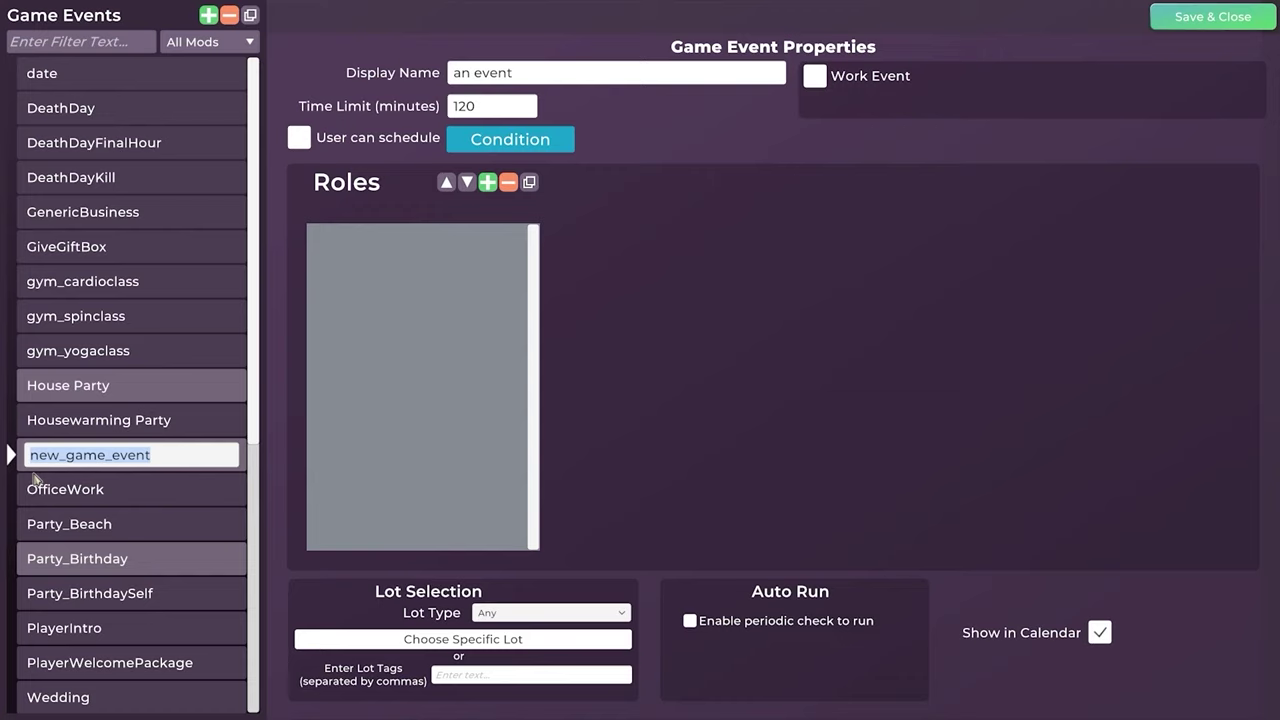
pyautogui.write('Go on a Hike')
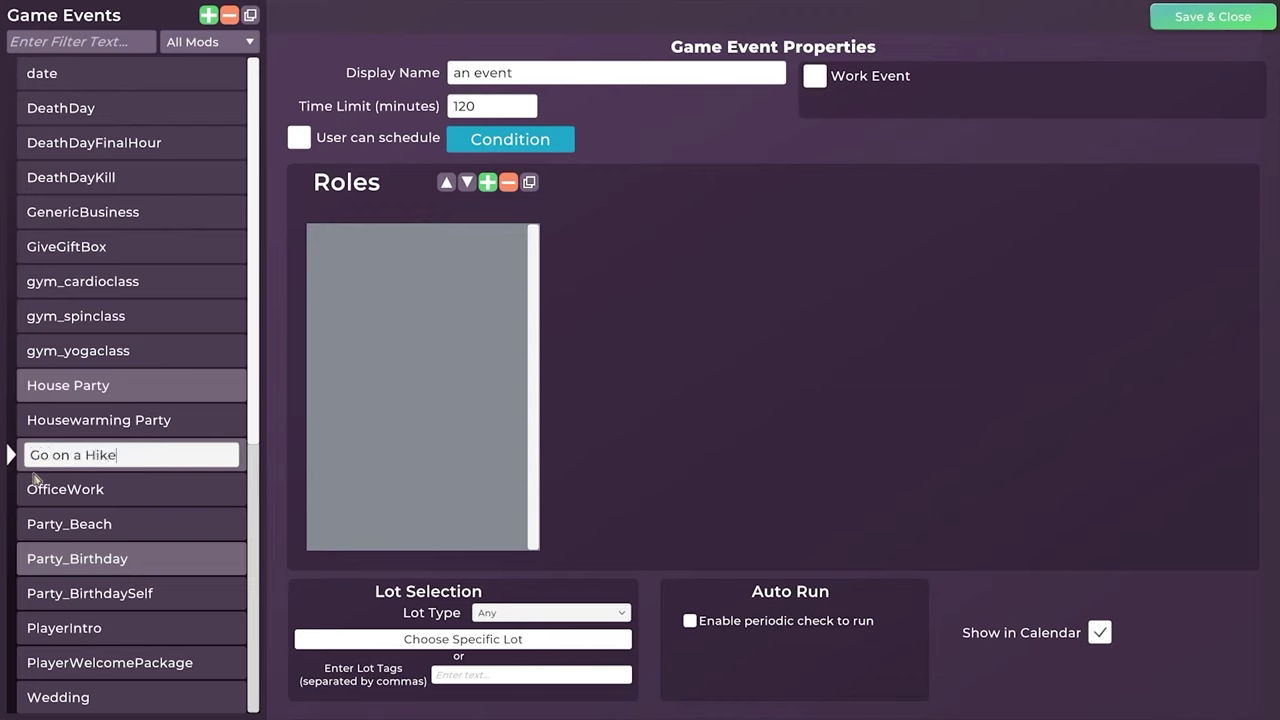
pyautogui.press('Return')
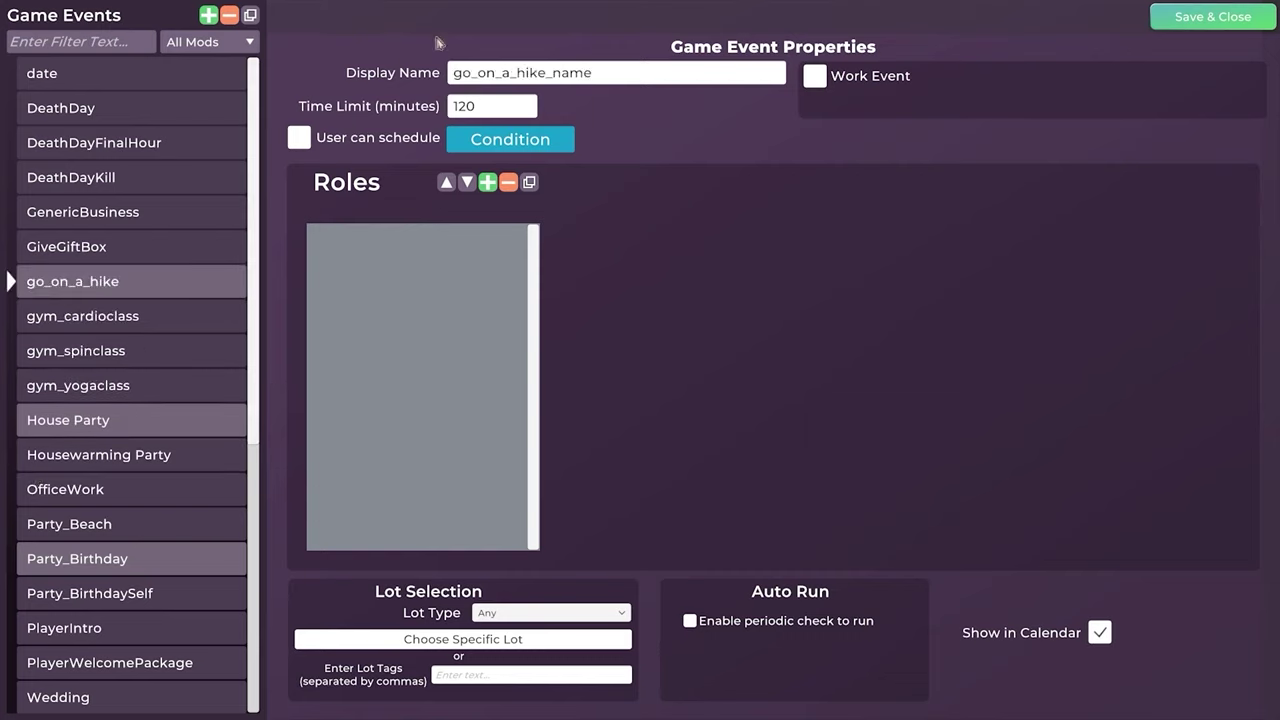
# Set the hike event's display name to Go for a Hike and its time limit to 600 minutes
pyautogui.moveTo(586, 73); pyautogui.dragTo(443, 78)
pyautogui.press('BackSpace')
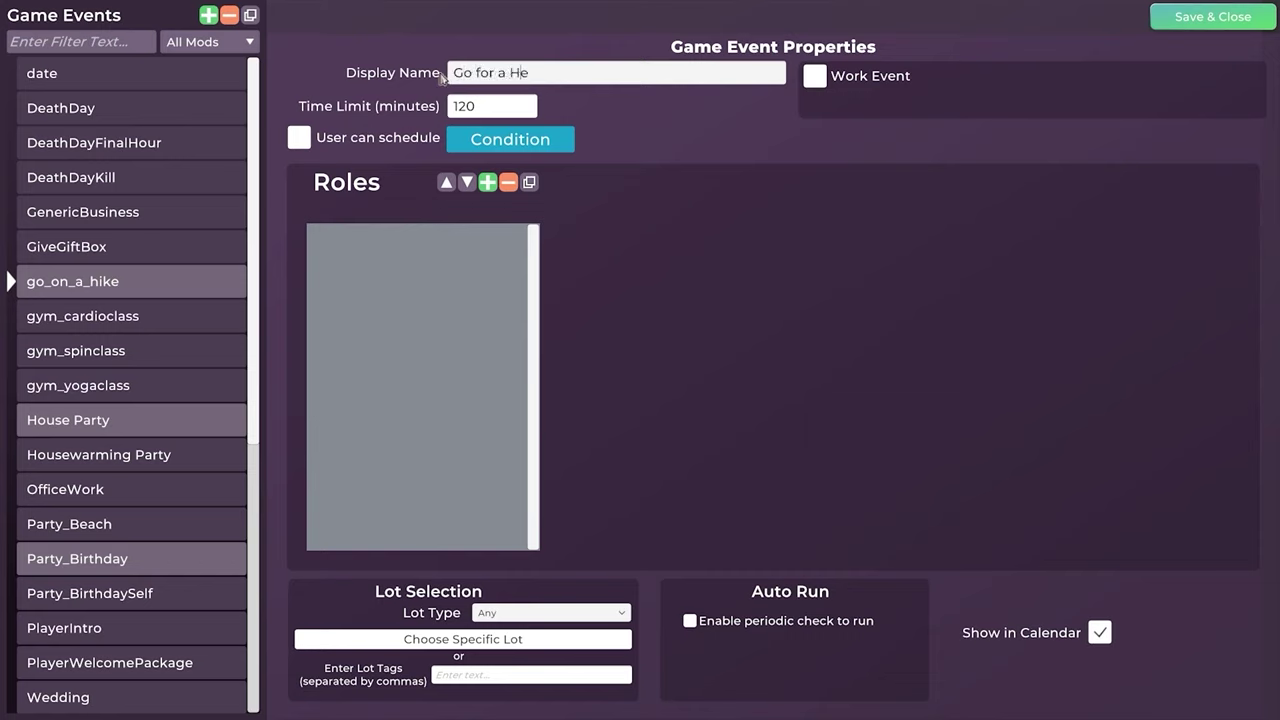
pyautogui.write('Go for a Hik')
pyautogui.click(505, 106)
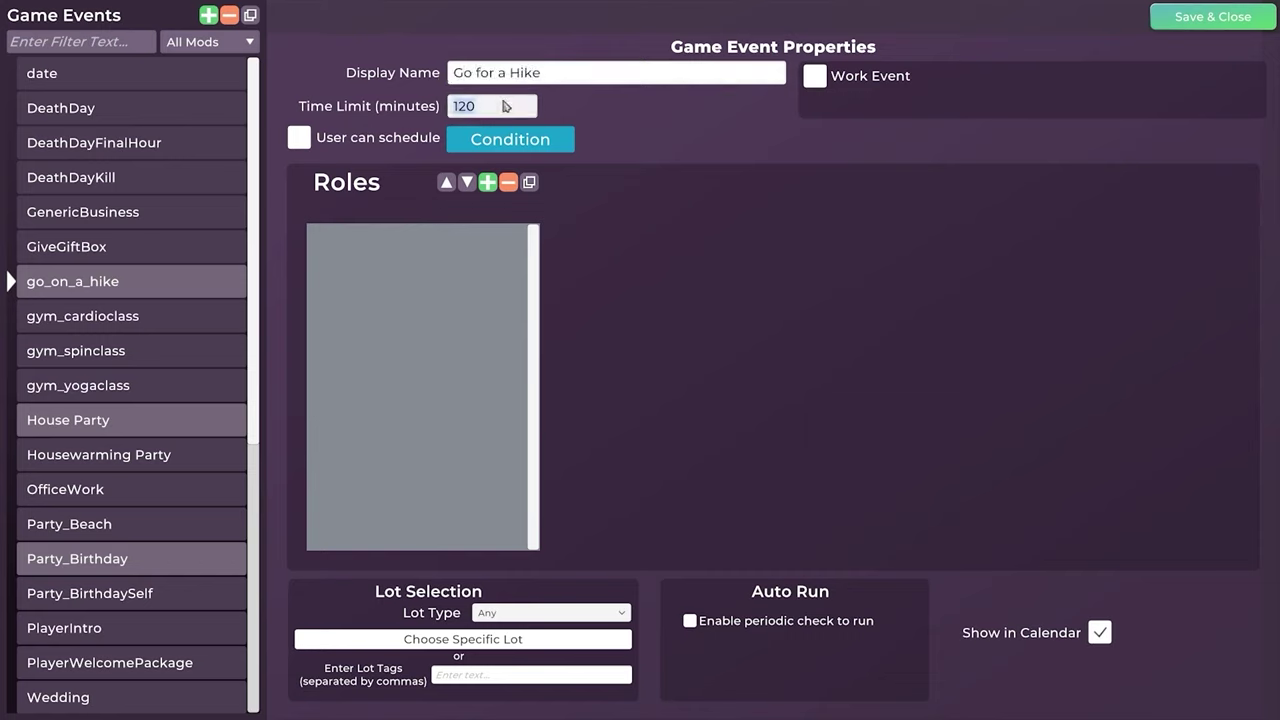
pyautogui.write('600')
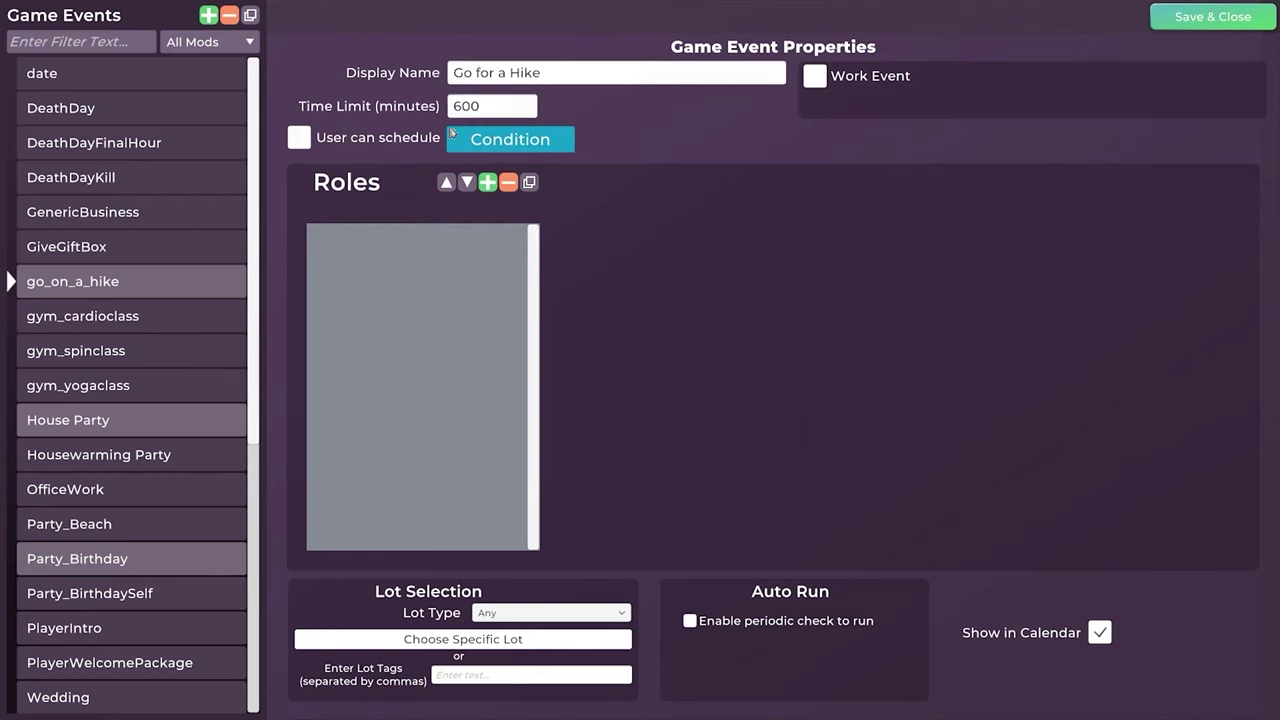
# Allow users to schedule the event and add a HasTrait command, found by the Traits tag, to its scheduling condition
pyautogui.click(299, 138)
pyautogui.click(552, 139)
pyautogui.scroll(-10, 1160, 184)
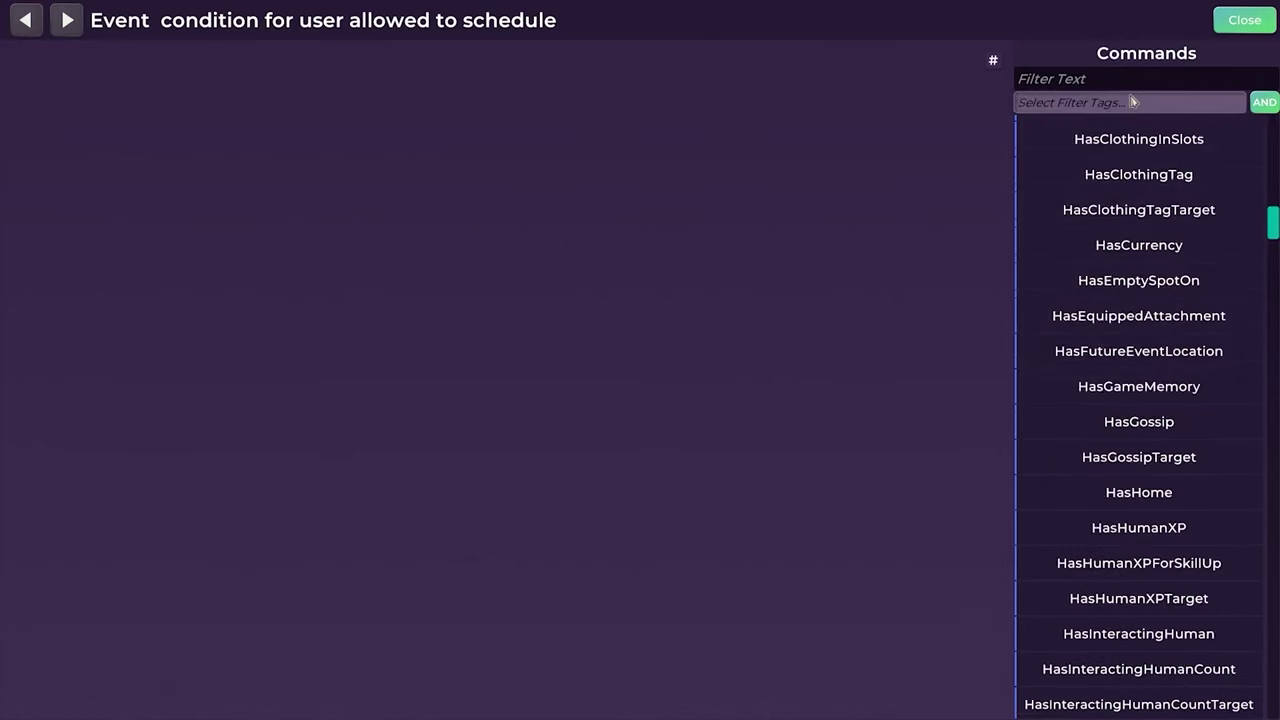
pyautogui.click(1131, 102)
pyautogui.write('tr')
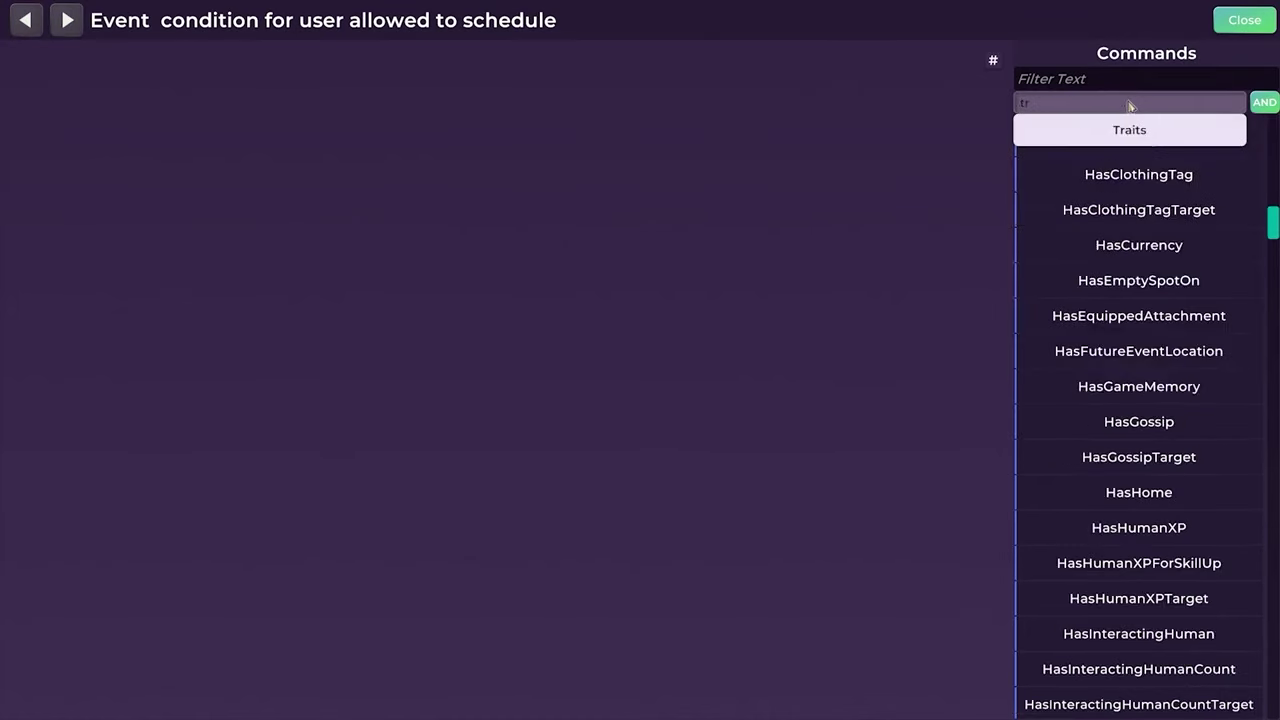
pyautogui.click(1133, 132)
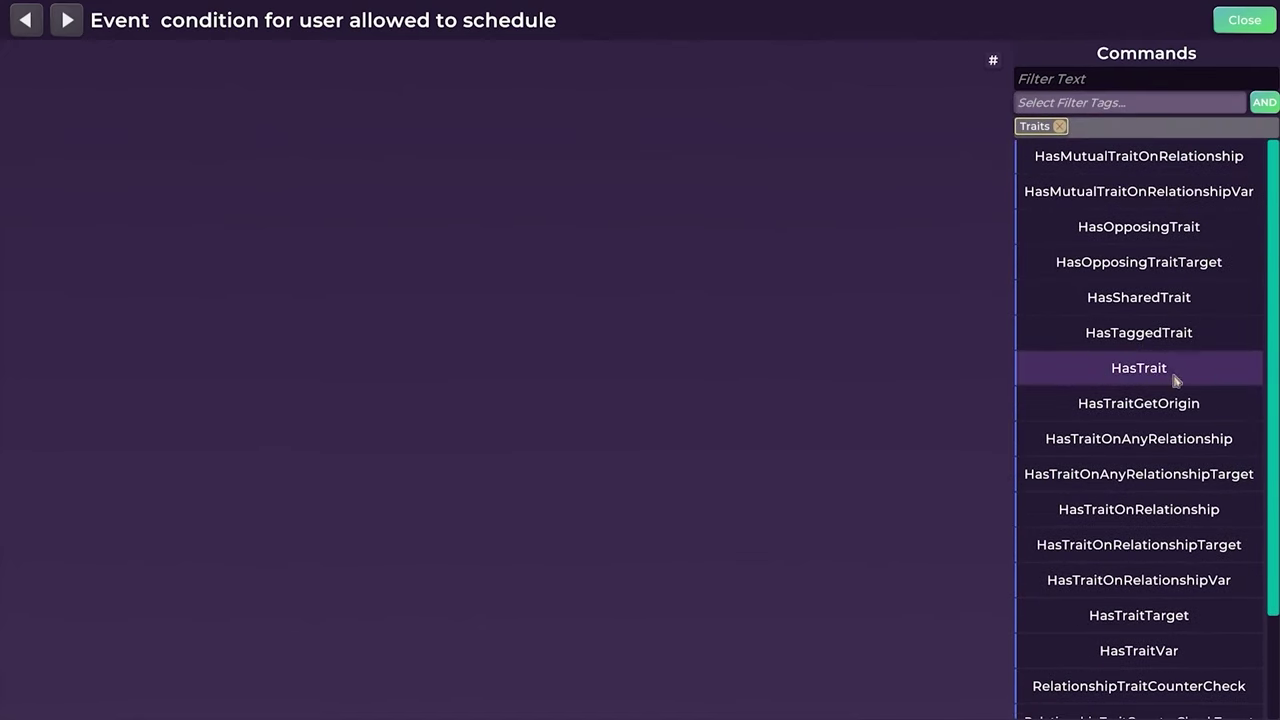
pyautogui.moveTo(1175, 380); pyautogui.dragTo(277, 220)
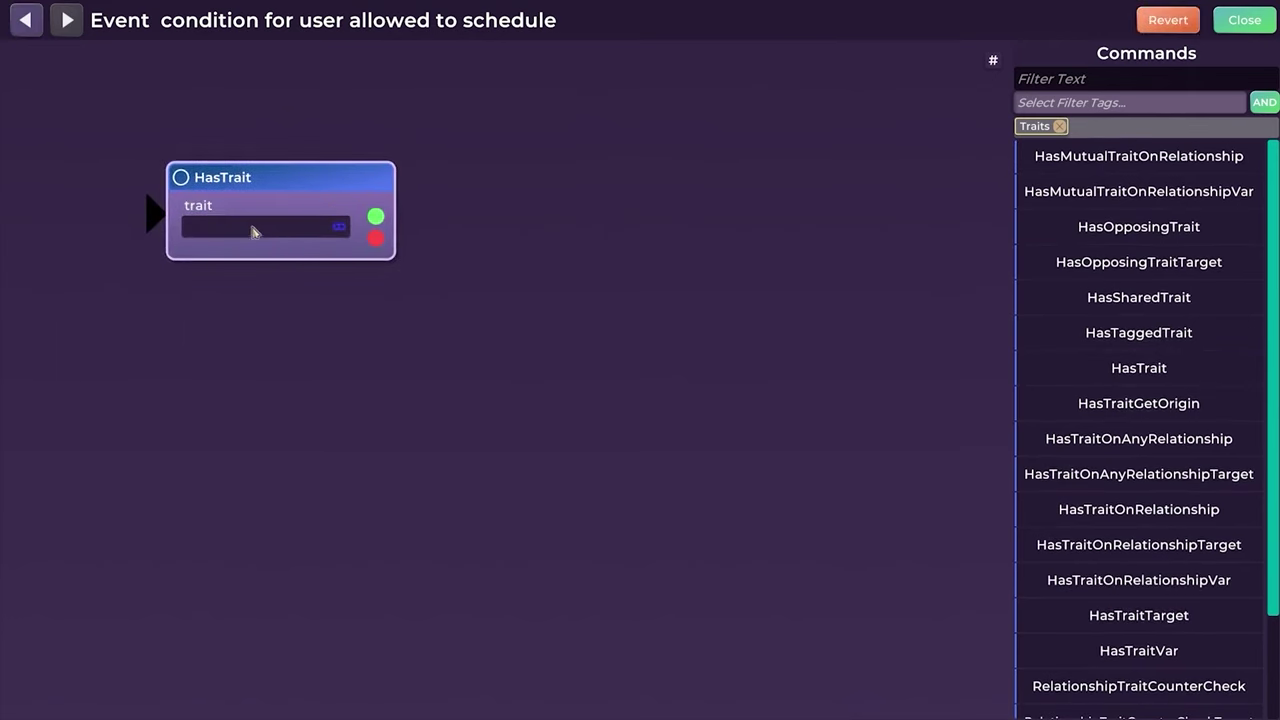
# Set the HasTrait condition's trait to Athletic and return to the event's properties
pyautogui.click(232, 230)
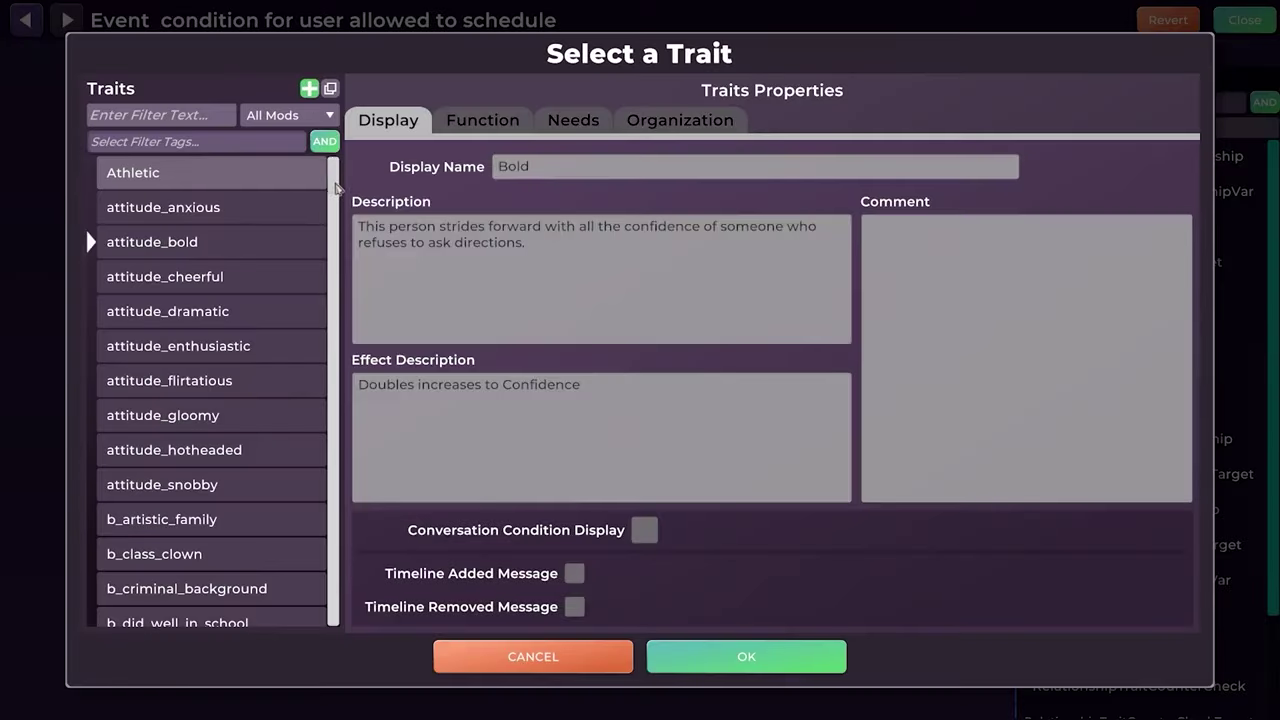
pyautogui.scroll(-5, 337, 188)
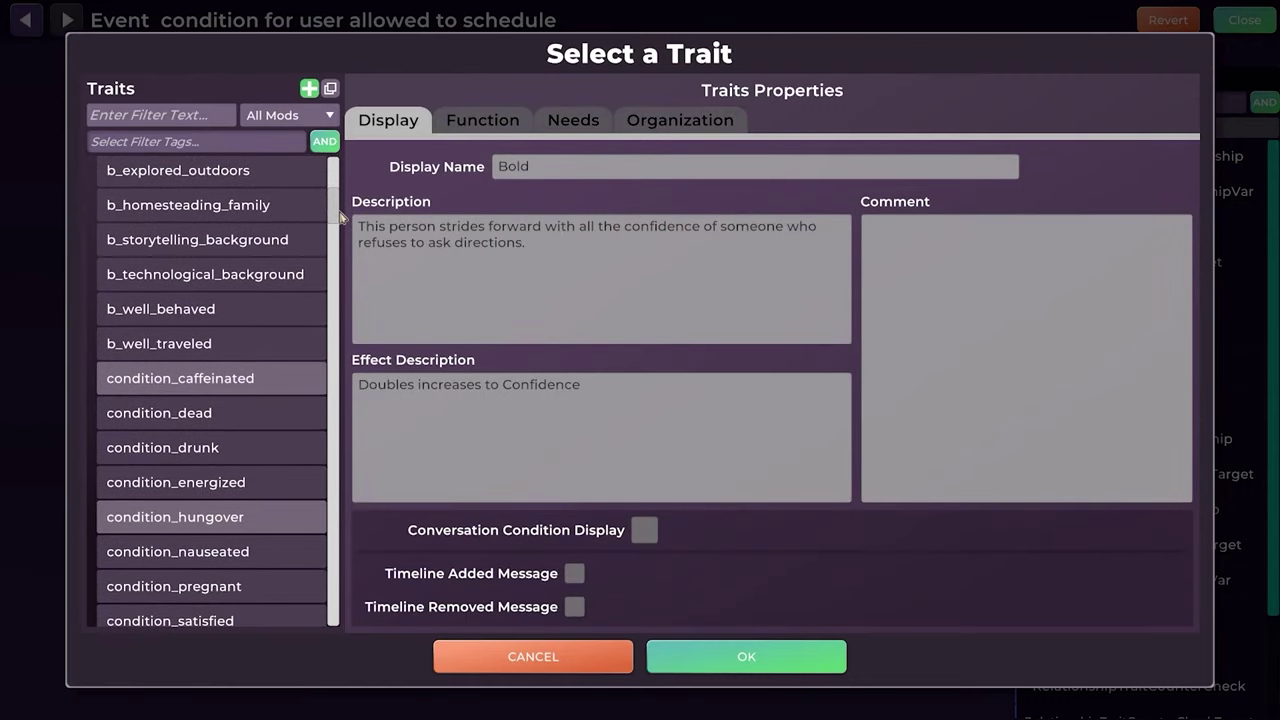
pyautogui.scroll(-3, 277, 451)
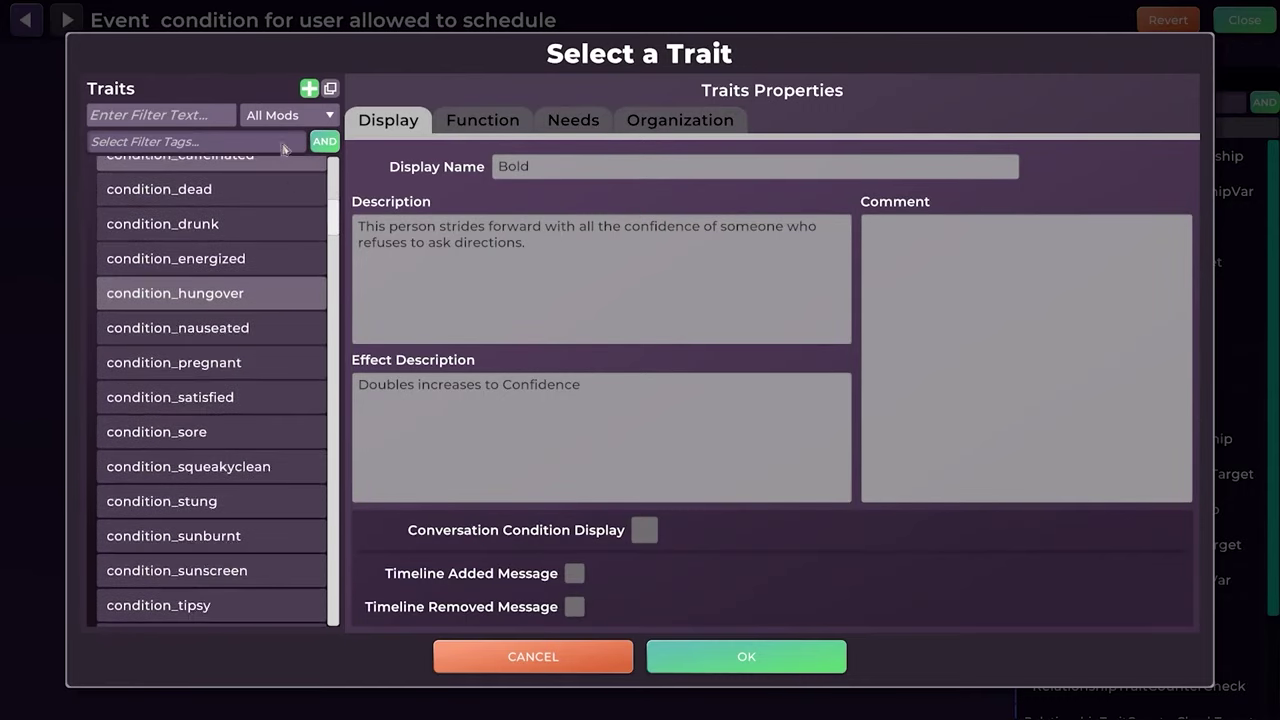
pyautogui.click(182, 145)
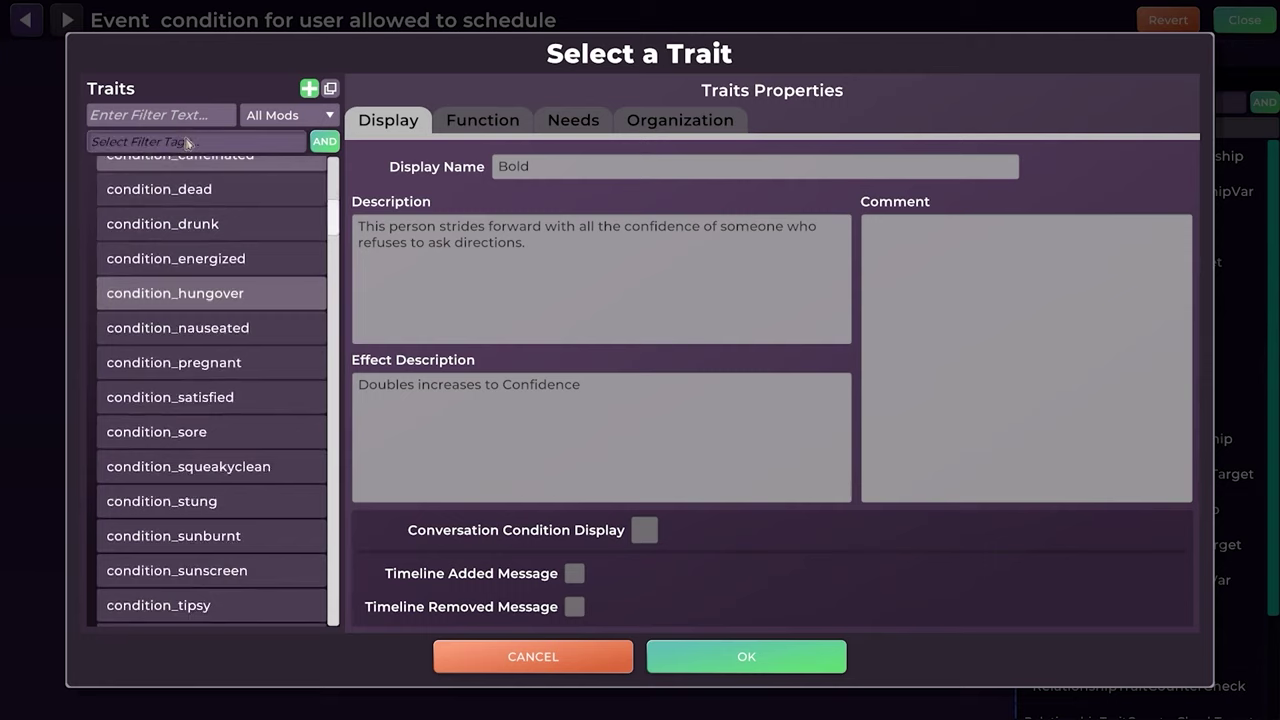
pyautogui.write('outdoor')
pyautogui.press('Return')
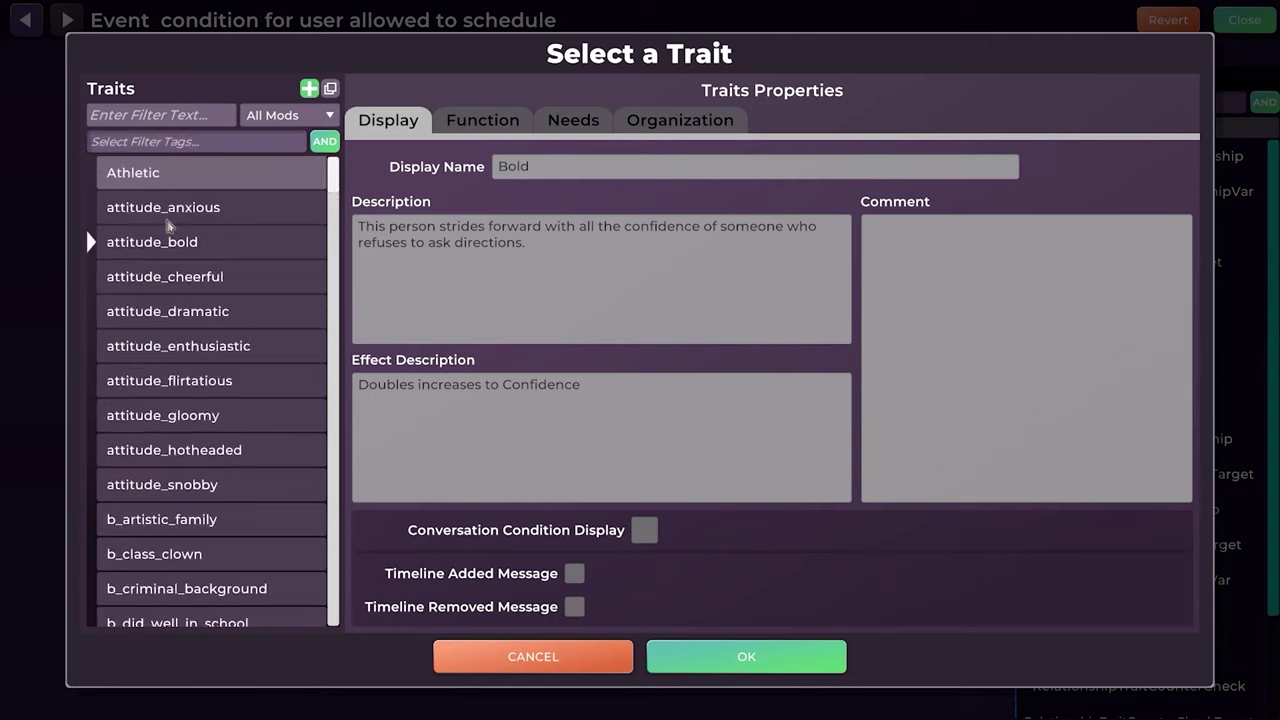
pyautogui.click(196, 178)
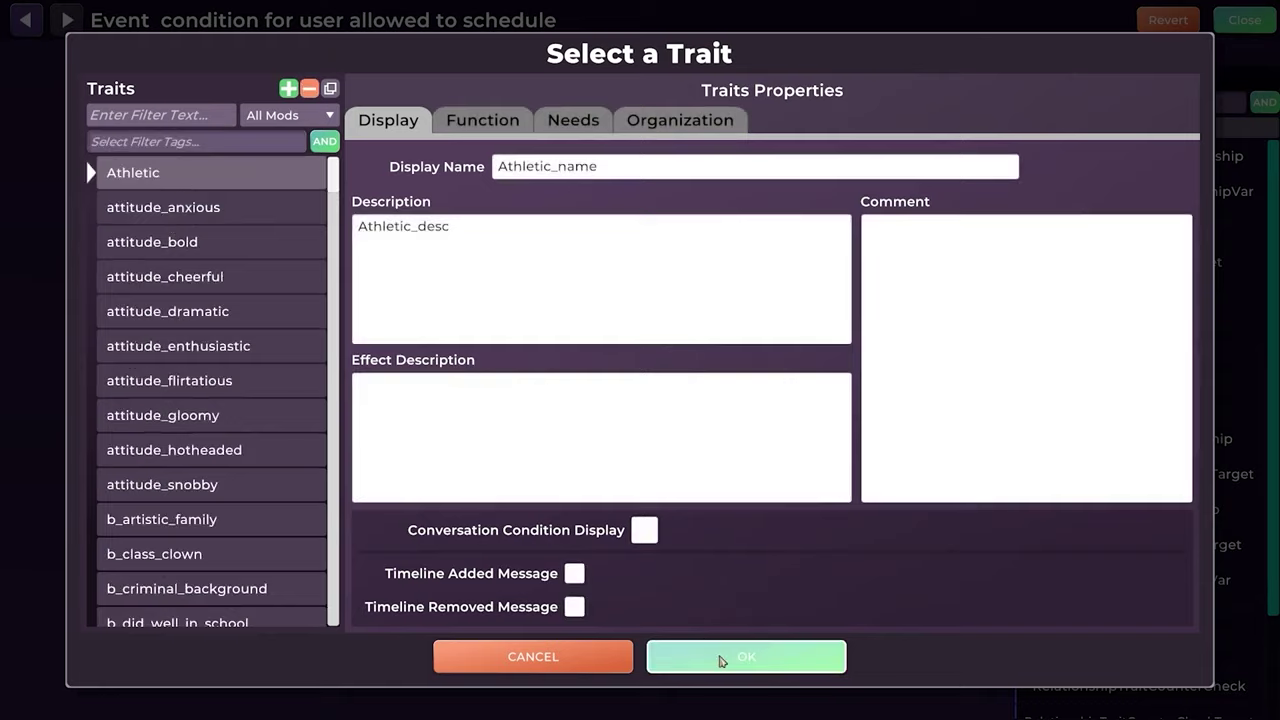
pyautogui.click(720, 660)
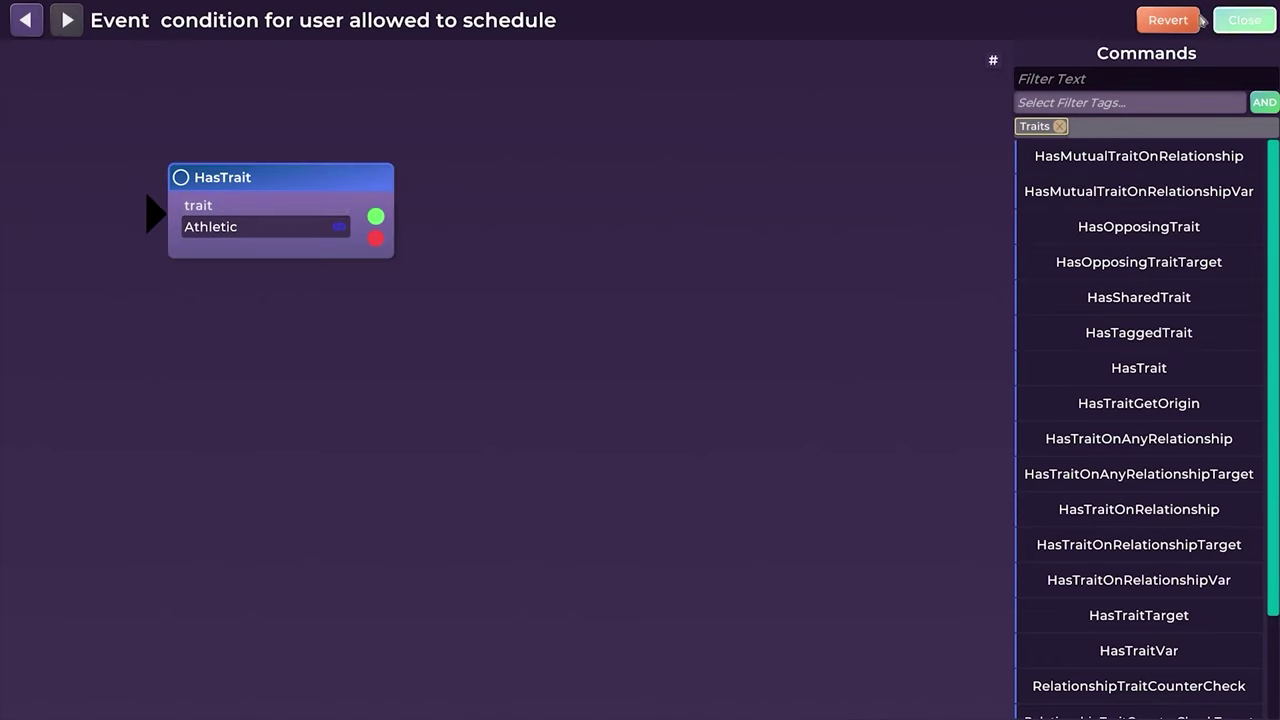
pyautogui.click(1240, 24)
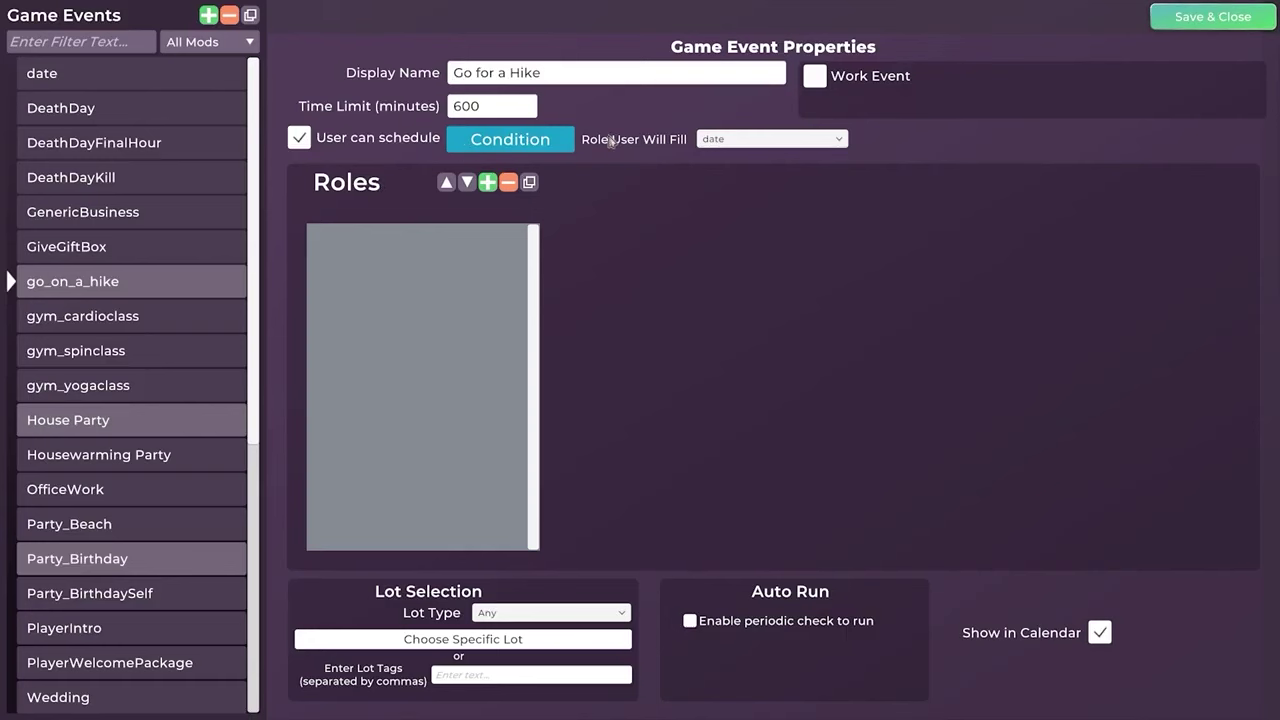
# Add two roles to the hike event, named Hike host and Hike guest
pyautogui.click(757, 139)
pyautogui.click(752, 157)
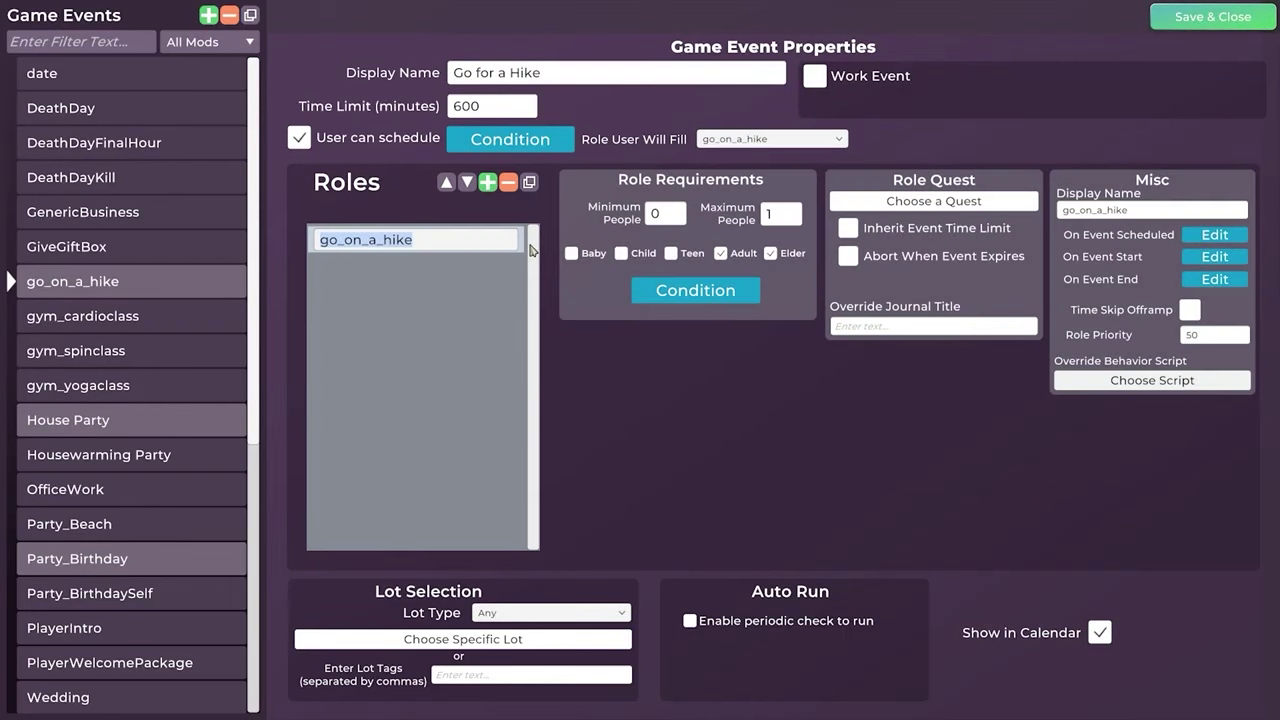
pyautogui.write('Hike host')
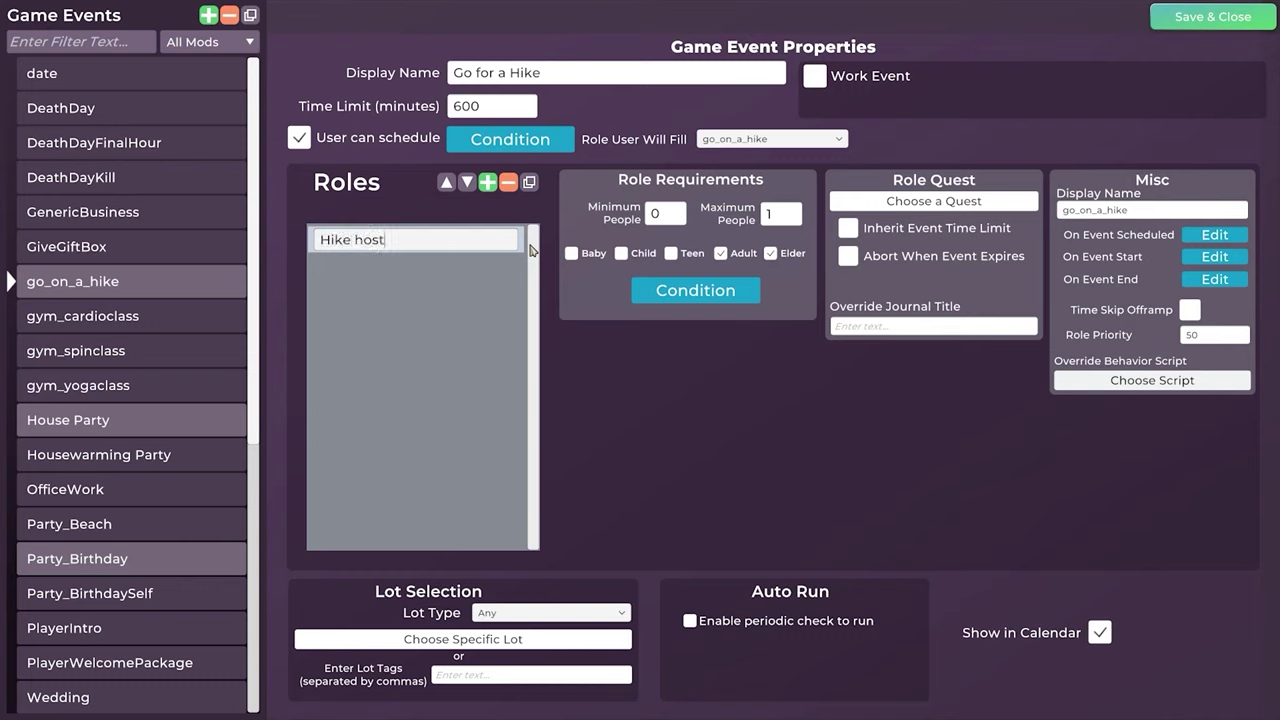
pyautogui.press('Return')
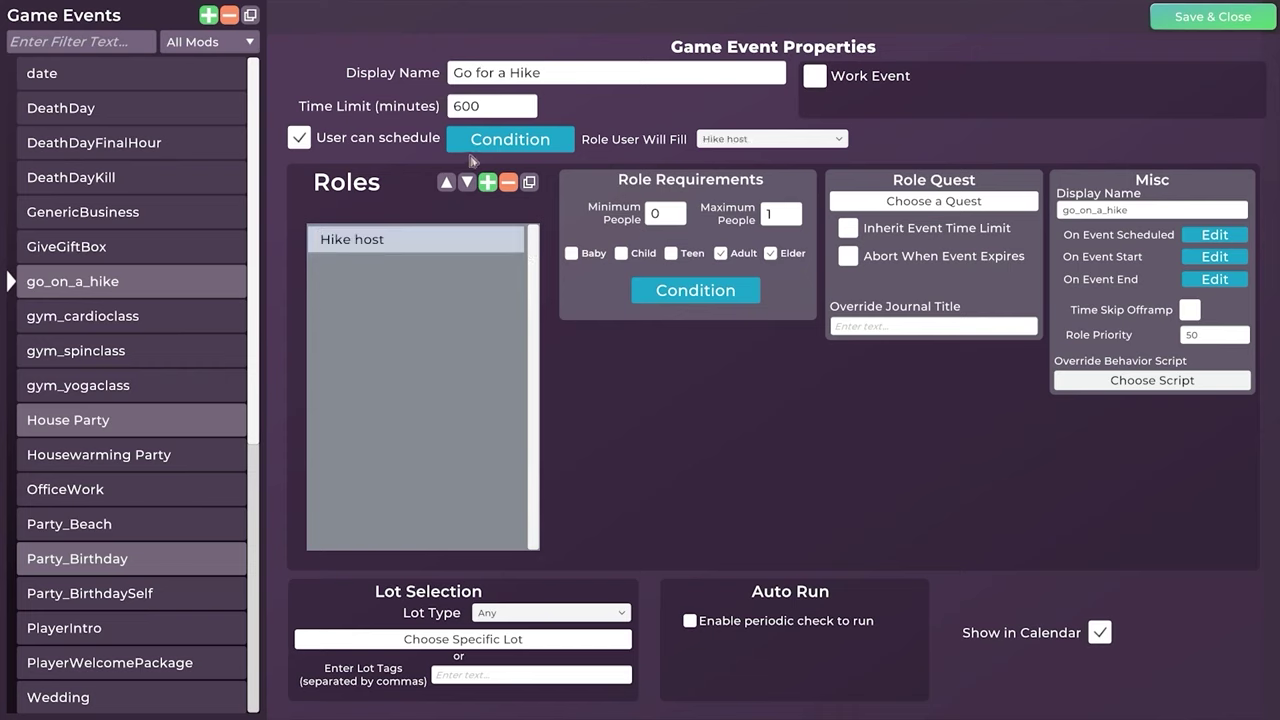
pyautogui.click(487, 184)
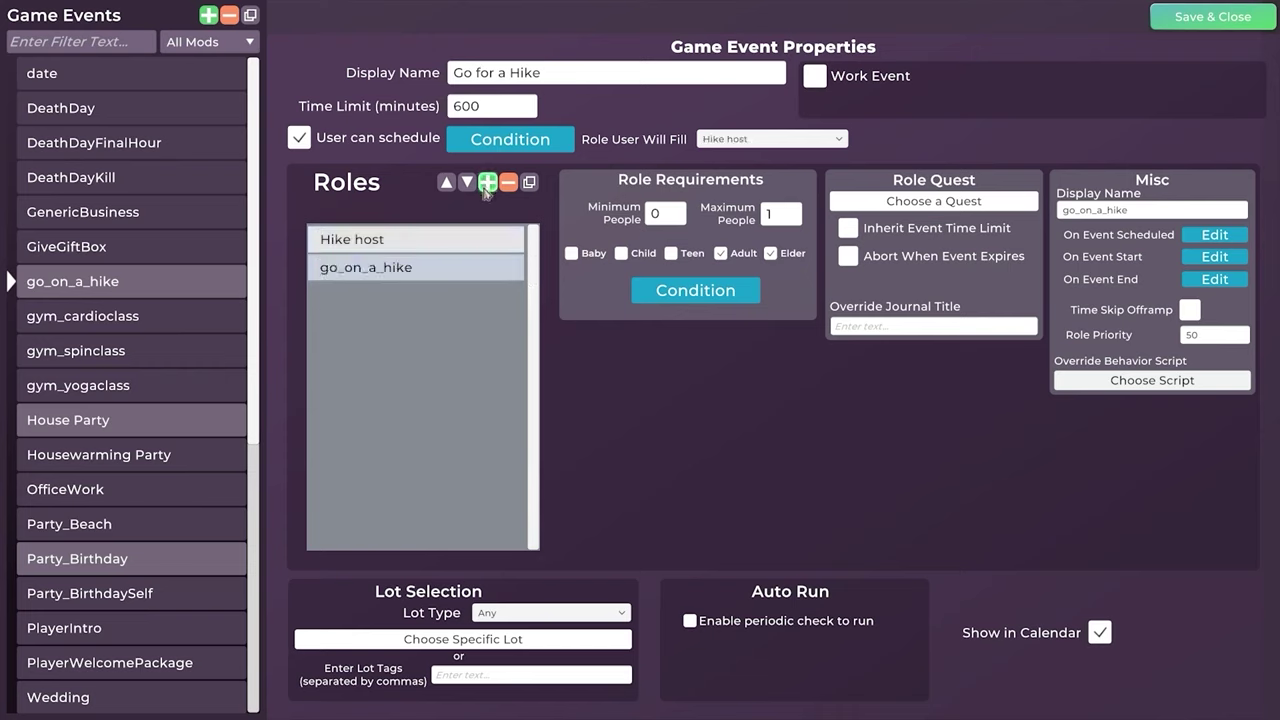
pyautogui.doubleClick(390, 268)
pyautogui.write('Hike guest')
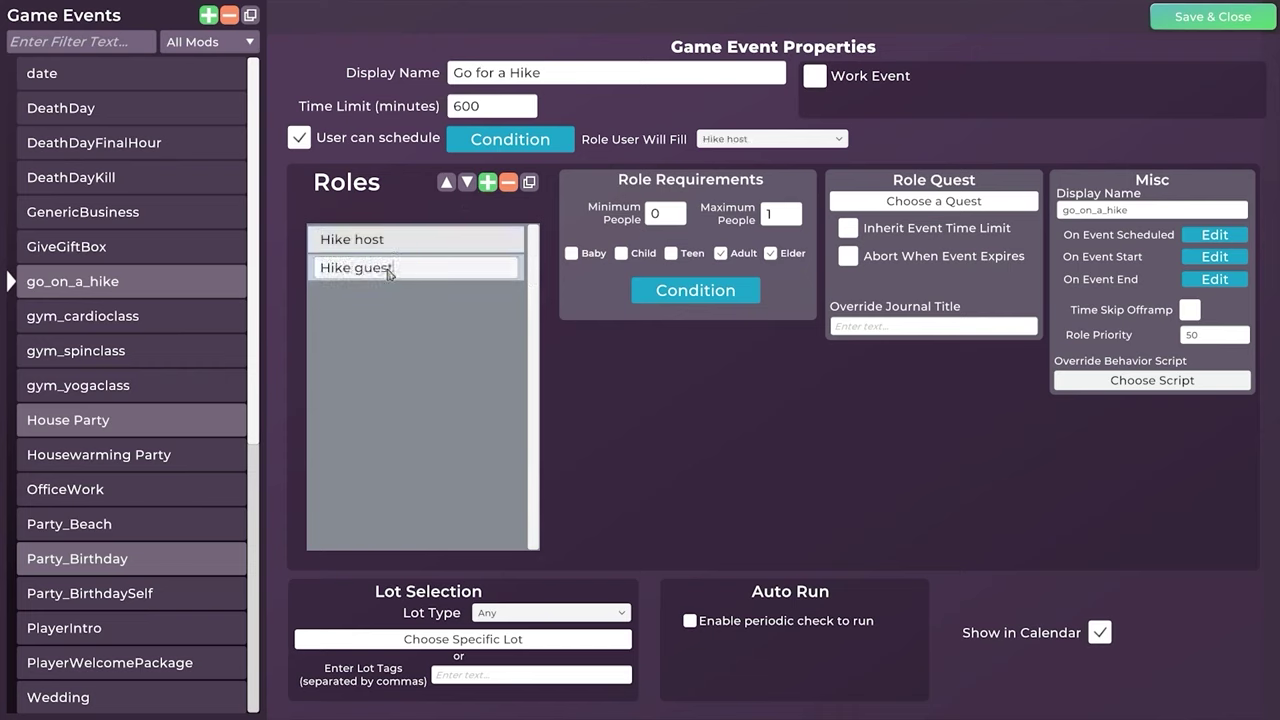
pyautogui.press('Return')
# Set the Hike host role's minimum people to 1 and the Hike guest role's maximum people to 4
pyautogui.click(435, 236)
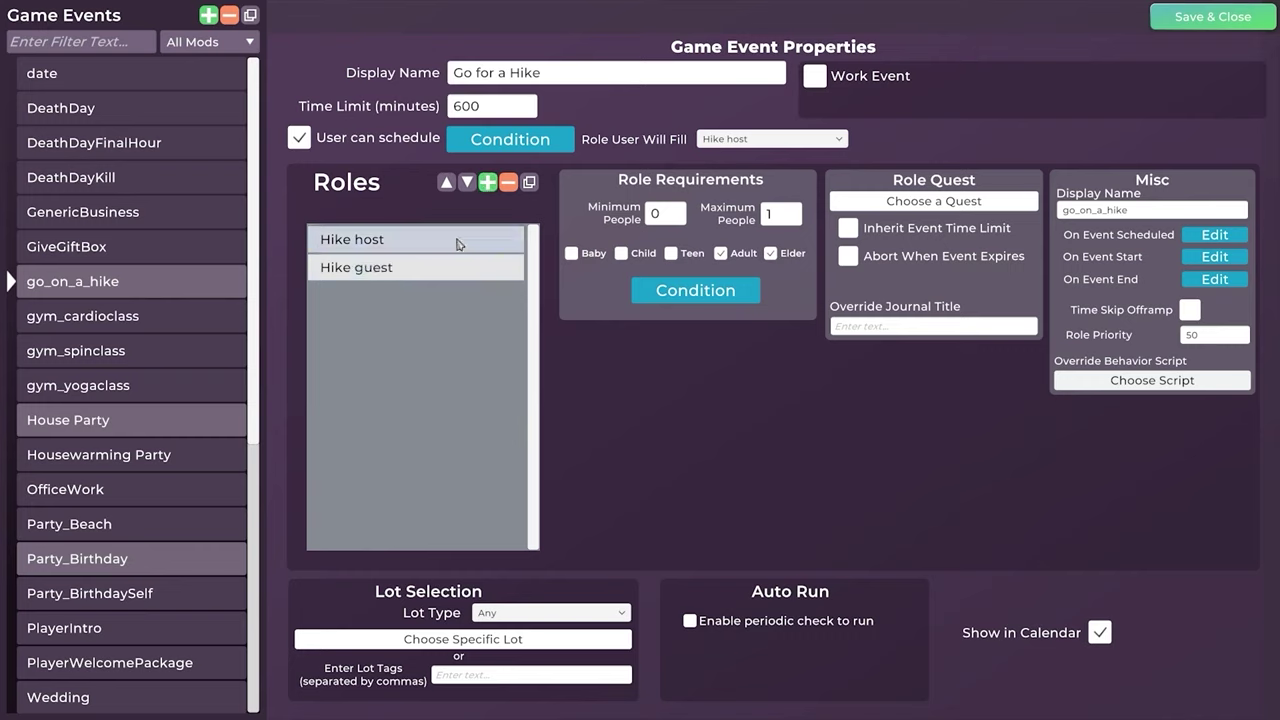
pyautogui.click(397, 269)
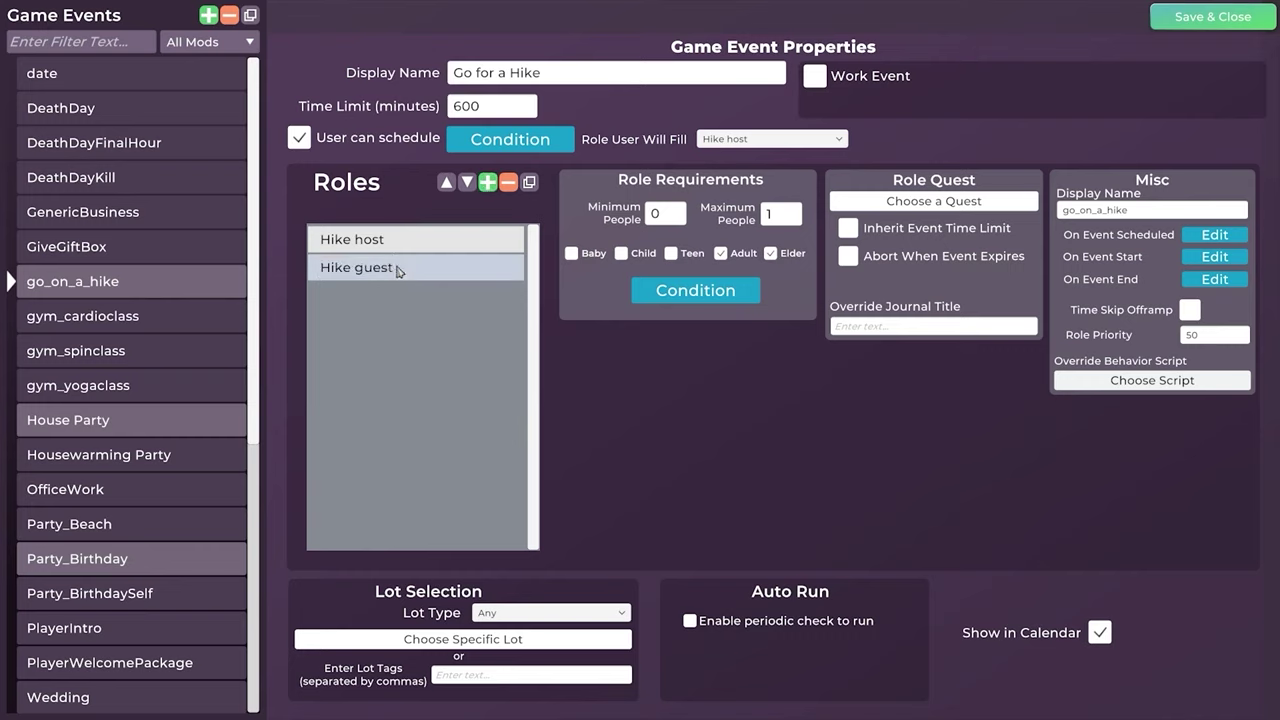
pyautogui.click(481, 245)
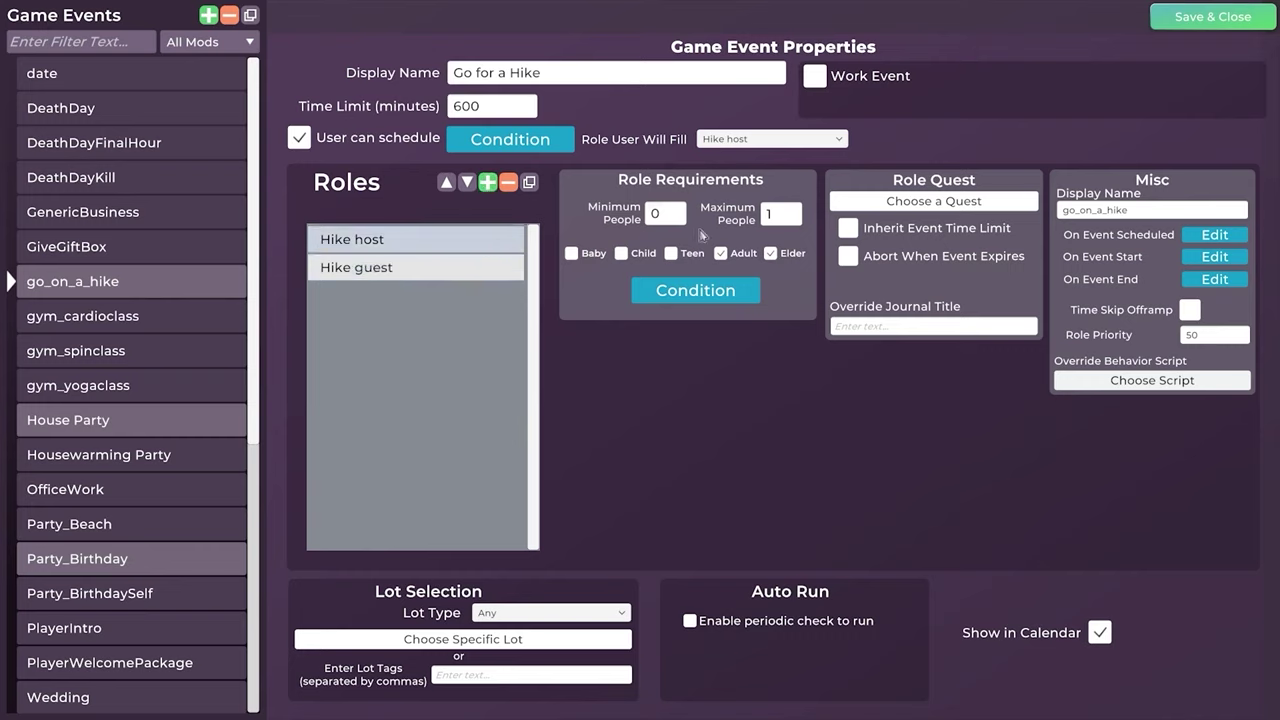
pyautogui.click(677, 222)
pyautogui.write('1')
pyautogui.click(505, 270)
pyautogui.click(788, 220)
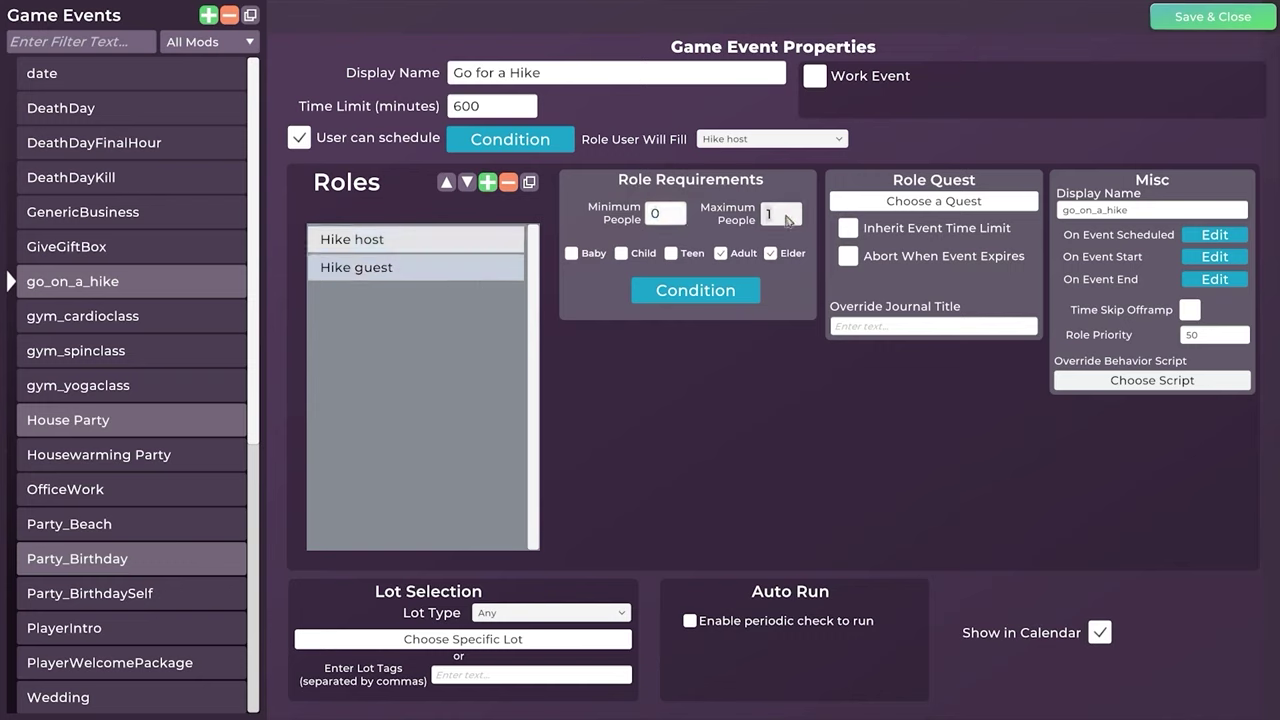
pyautogui.click(715, 377)
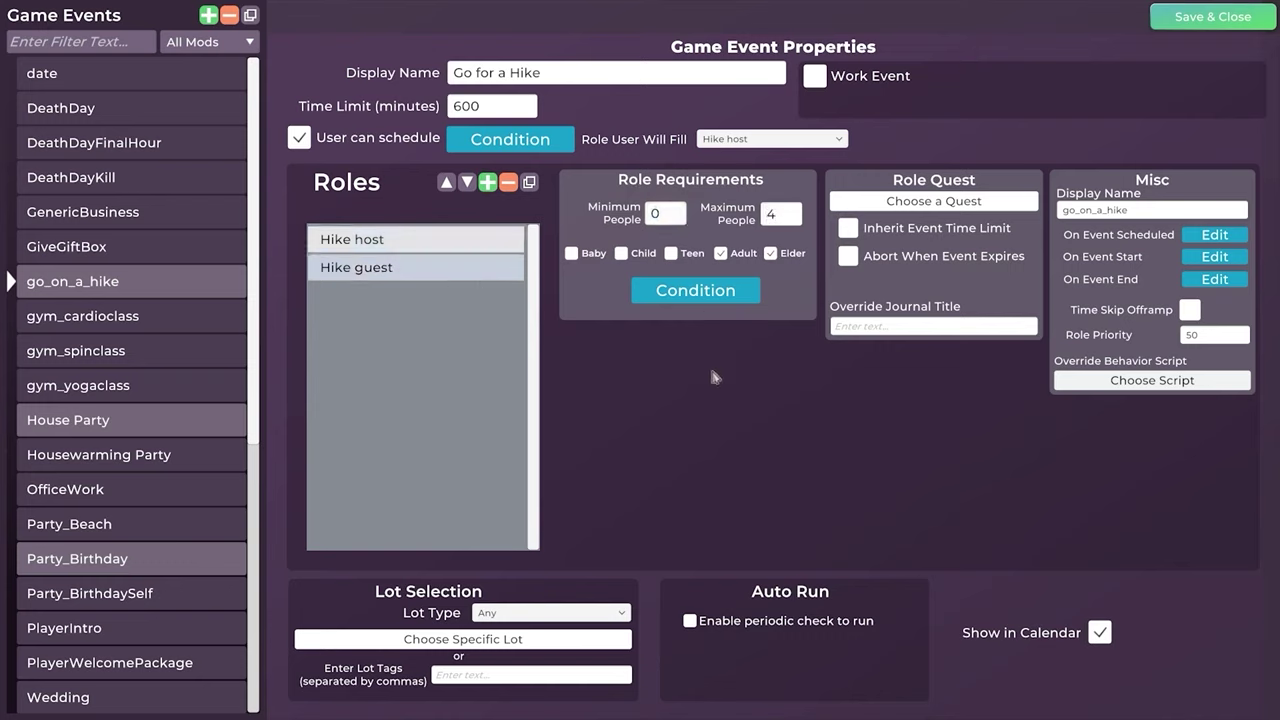
# Restrict both the Hike host and Hike guest roles to the Teen and Adult age groups, excluding Elder
pyautogui.click(403, 244)
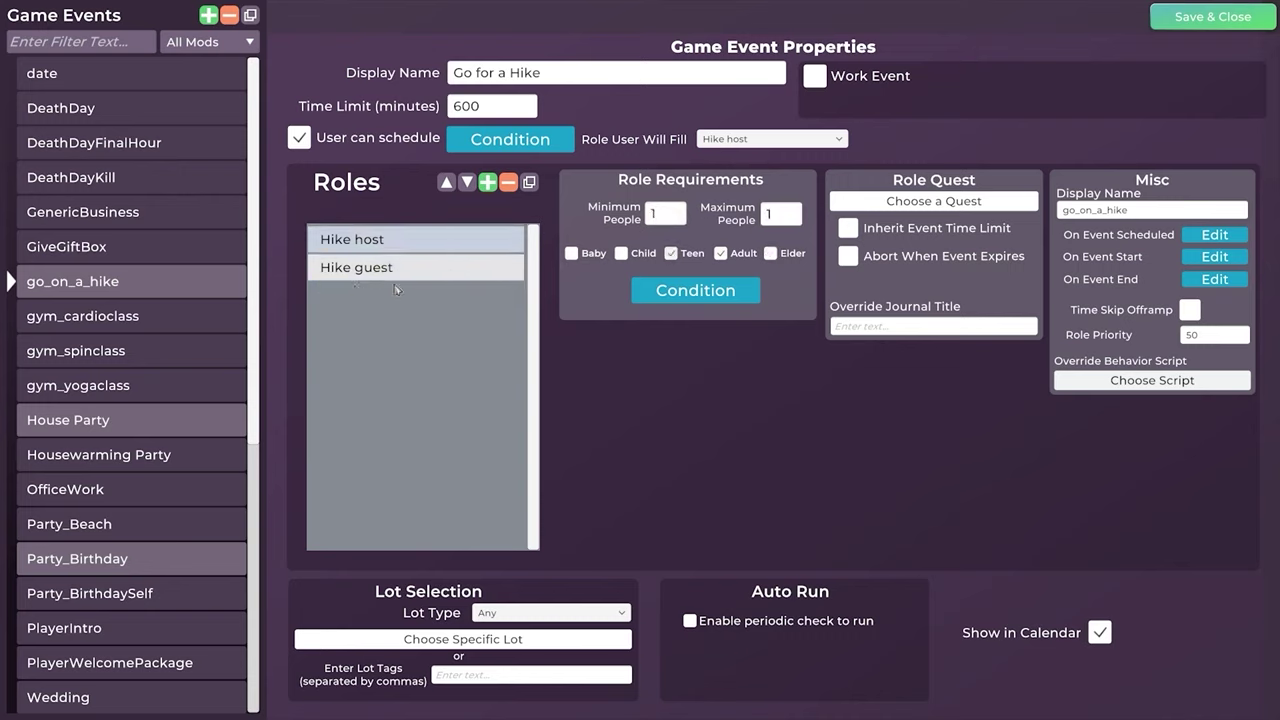
pyautogui.click(440, 268)
pyautogui.click(671, 253)
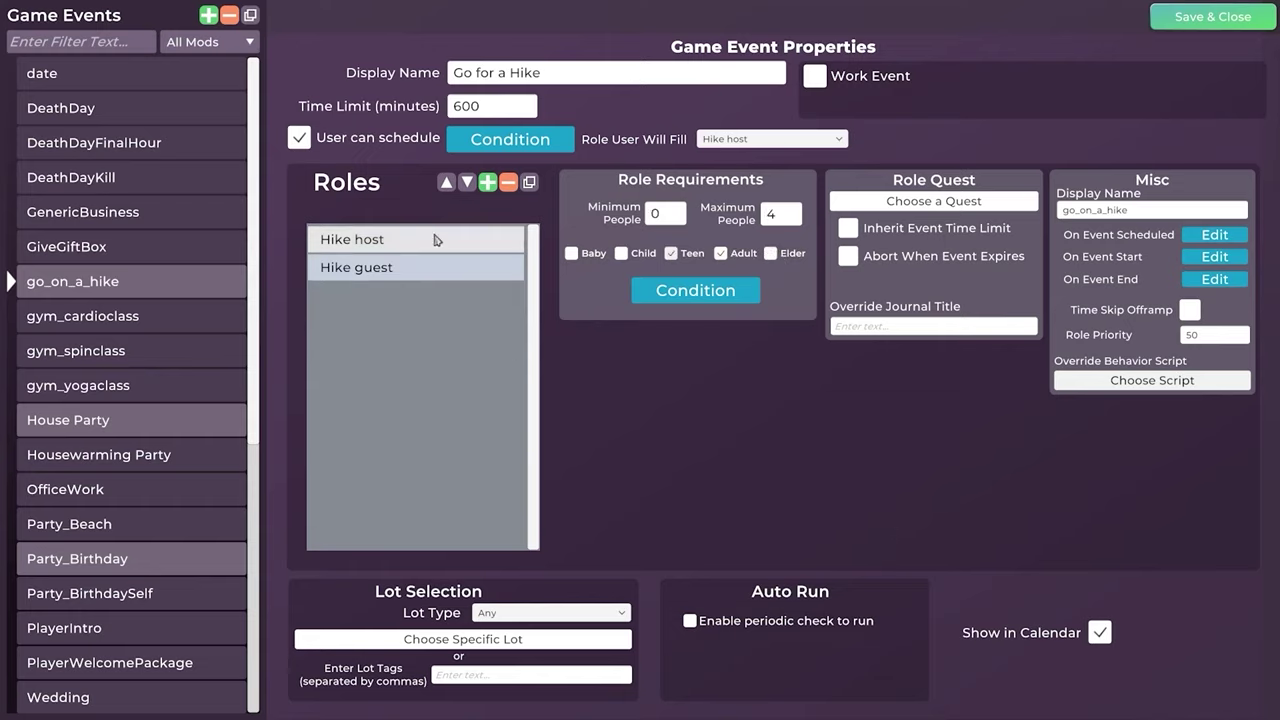
# Review the Hike host and Hike guest roles, and open the For Our Community project's game events
pyautogui.click(406, 248)
pyautogui.click(408, 268)
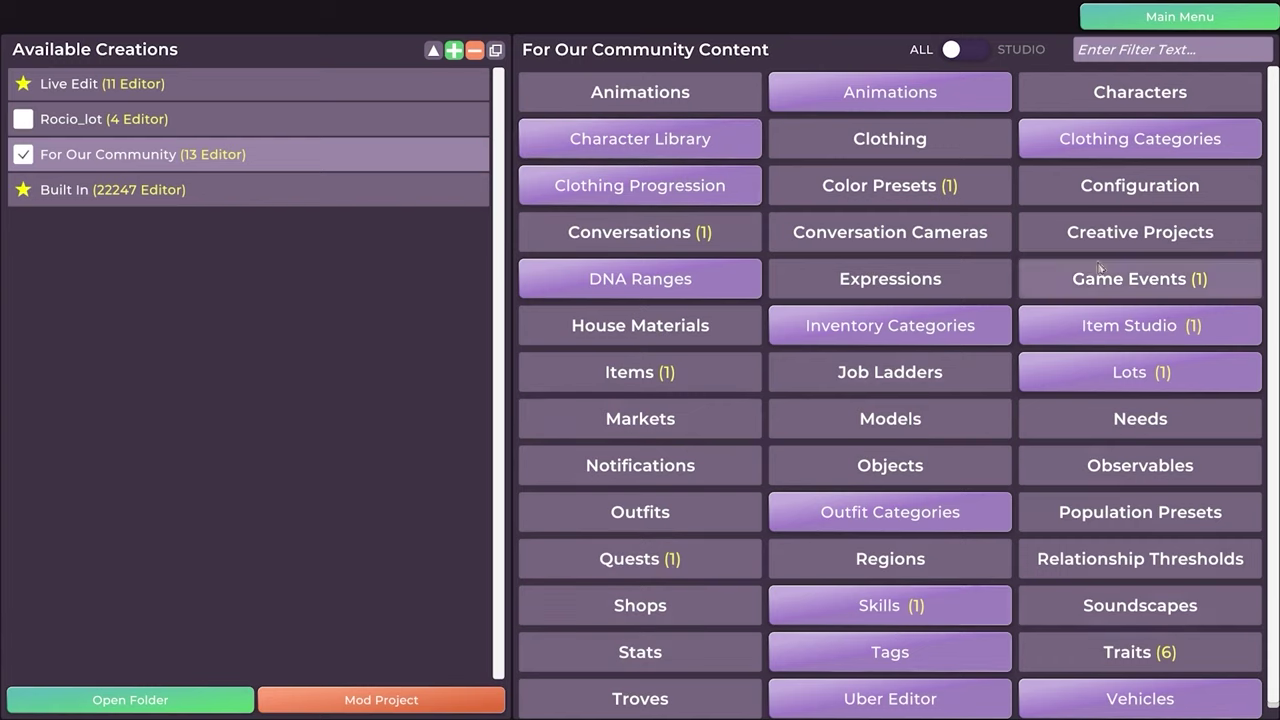
pyautogui.click(1221, 279)
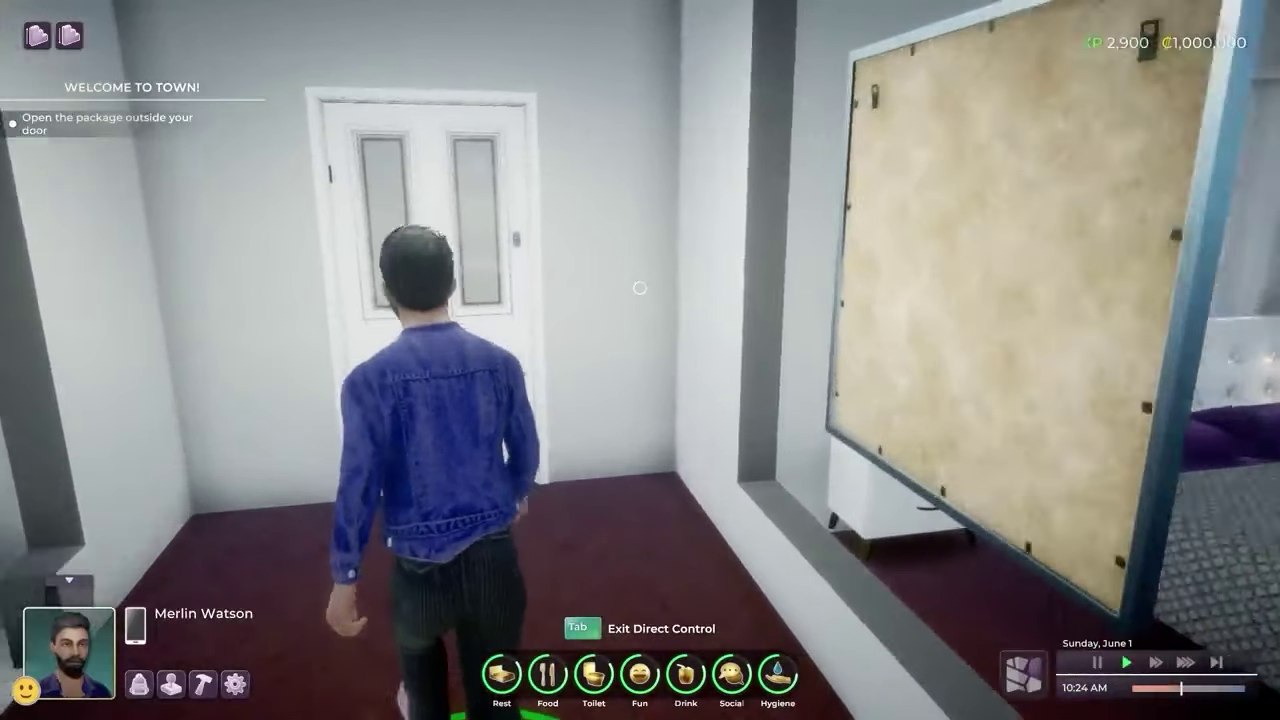
# Walk the character out of the house, across the front lawn and onto the road
pyautogui.press('w')
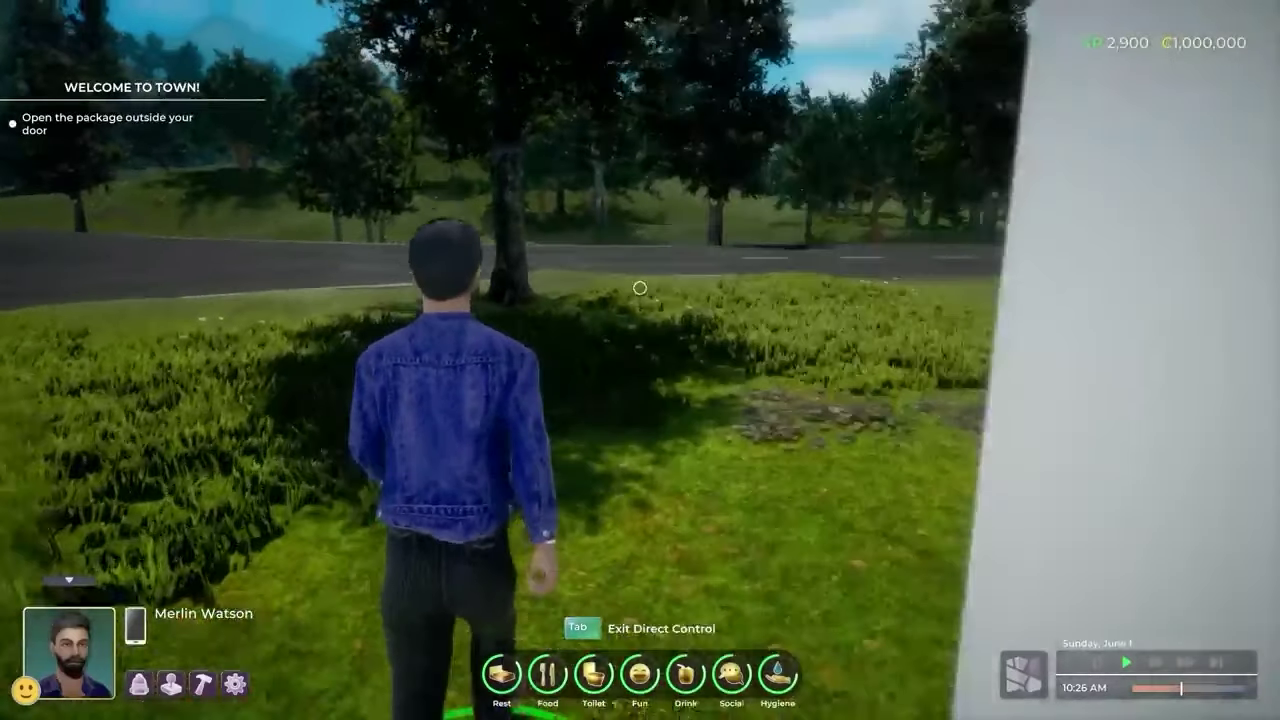
pyautogui.press('w')
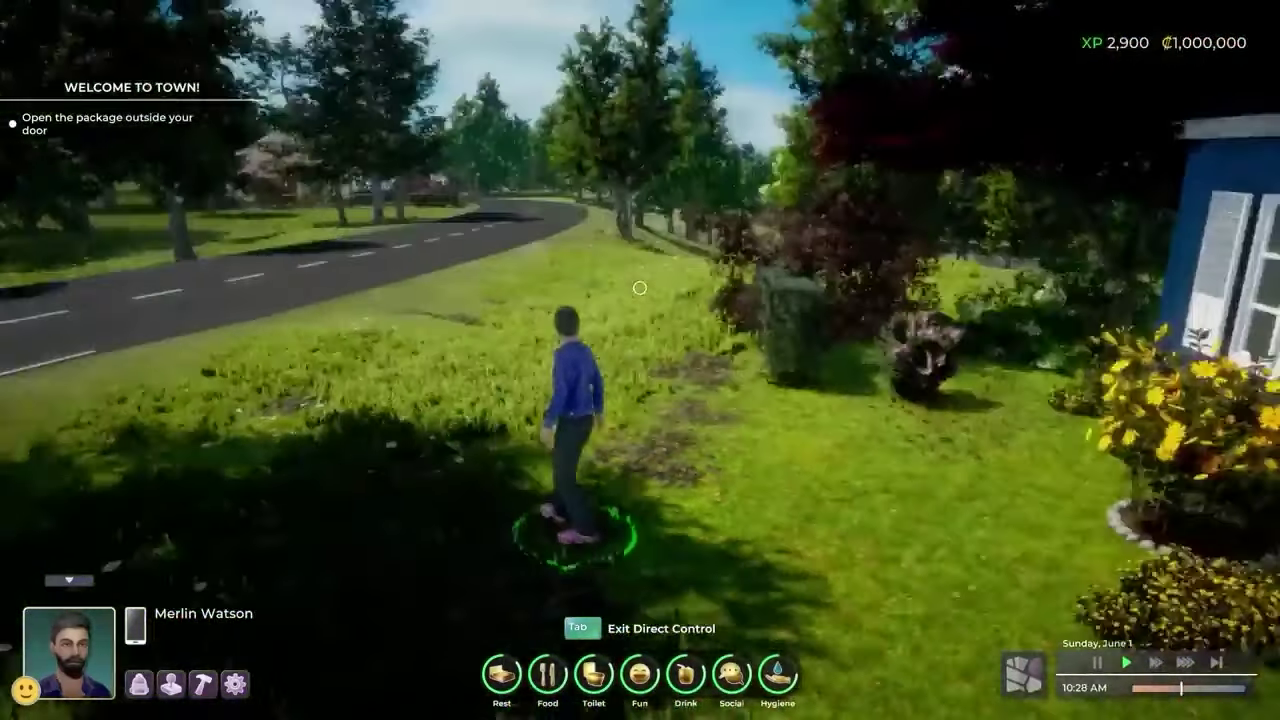
pyautogui.moveTo(640, 288); pyautogui.dragTo(640, 288)
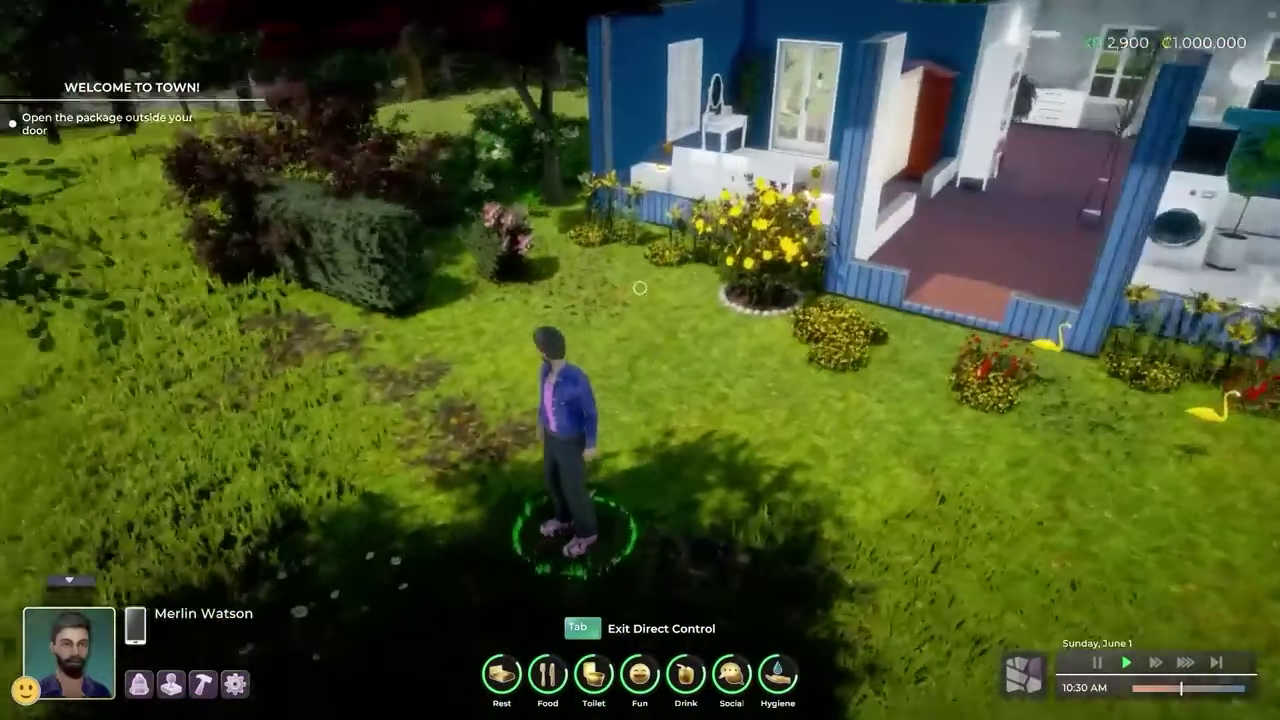
pyautogui.click(636, 278)
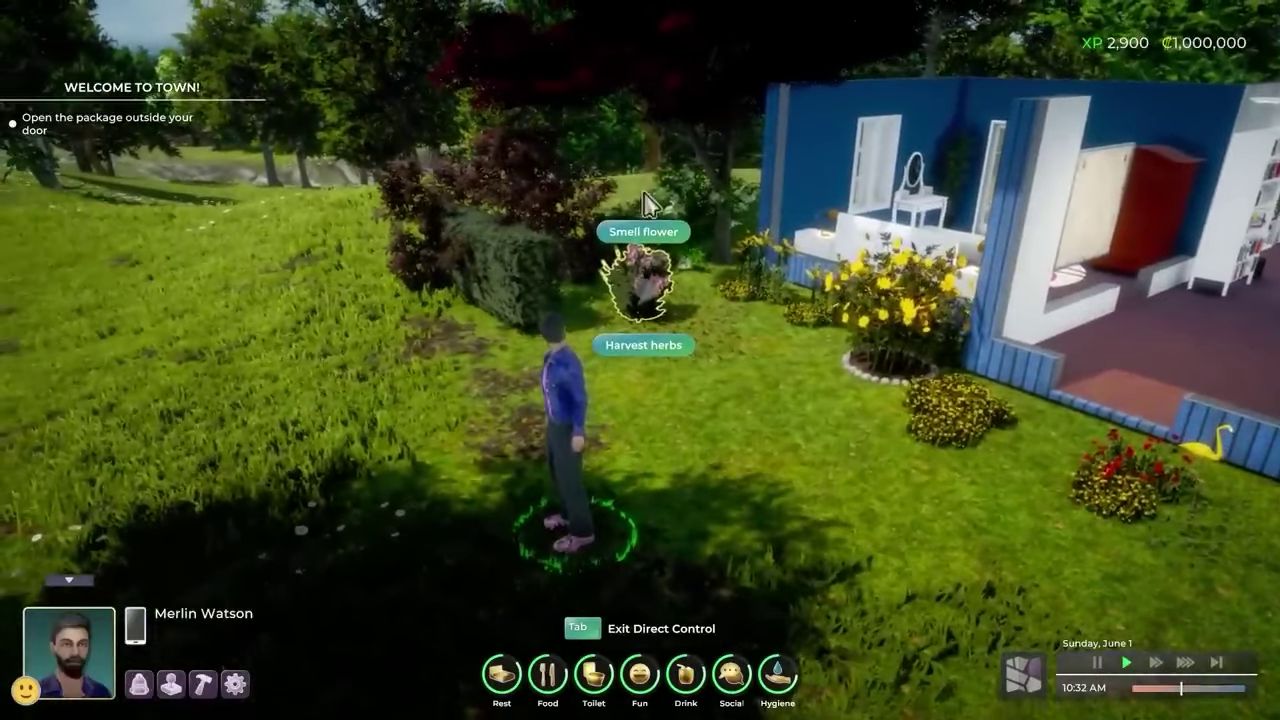
pyautogui.moveTo(640, 288); pyautogui.dragTo(640, 288)
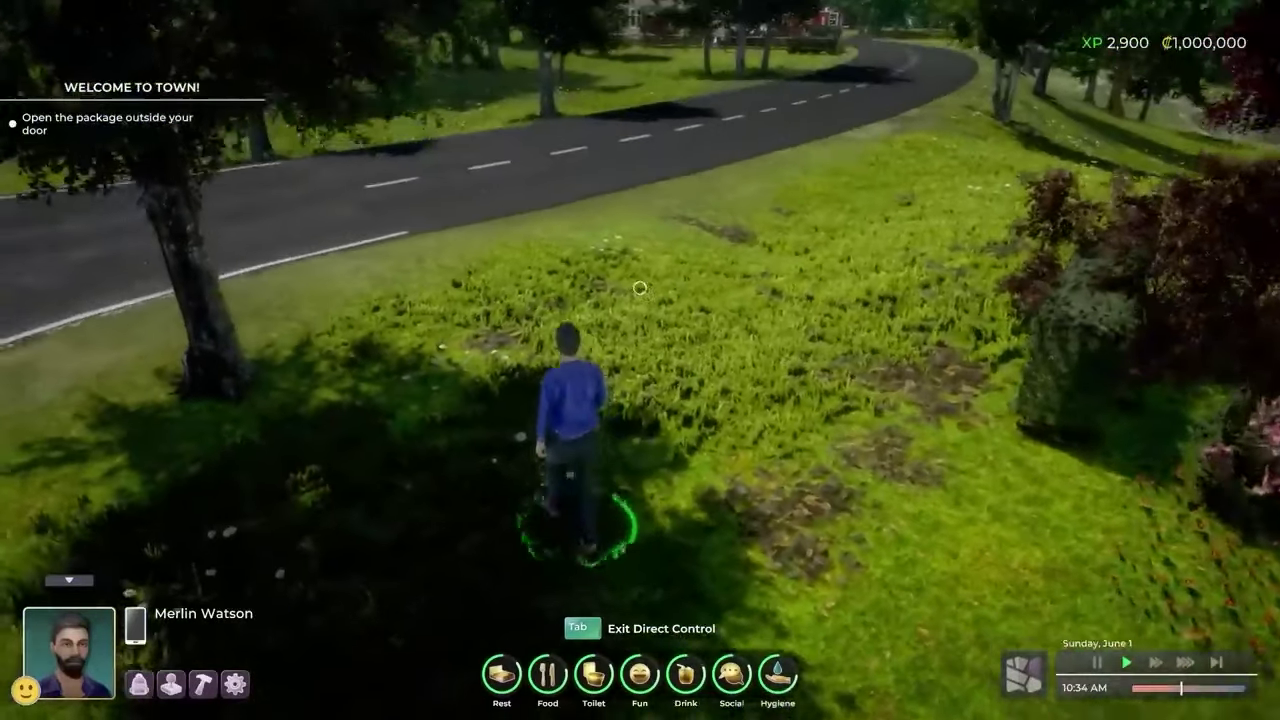
pyautogui.press('w')
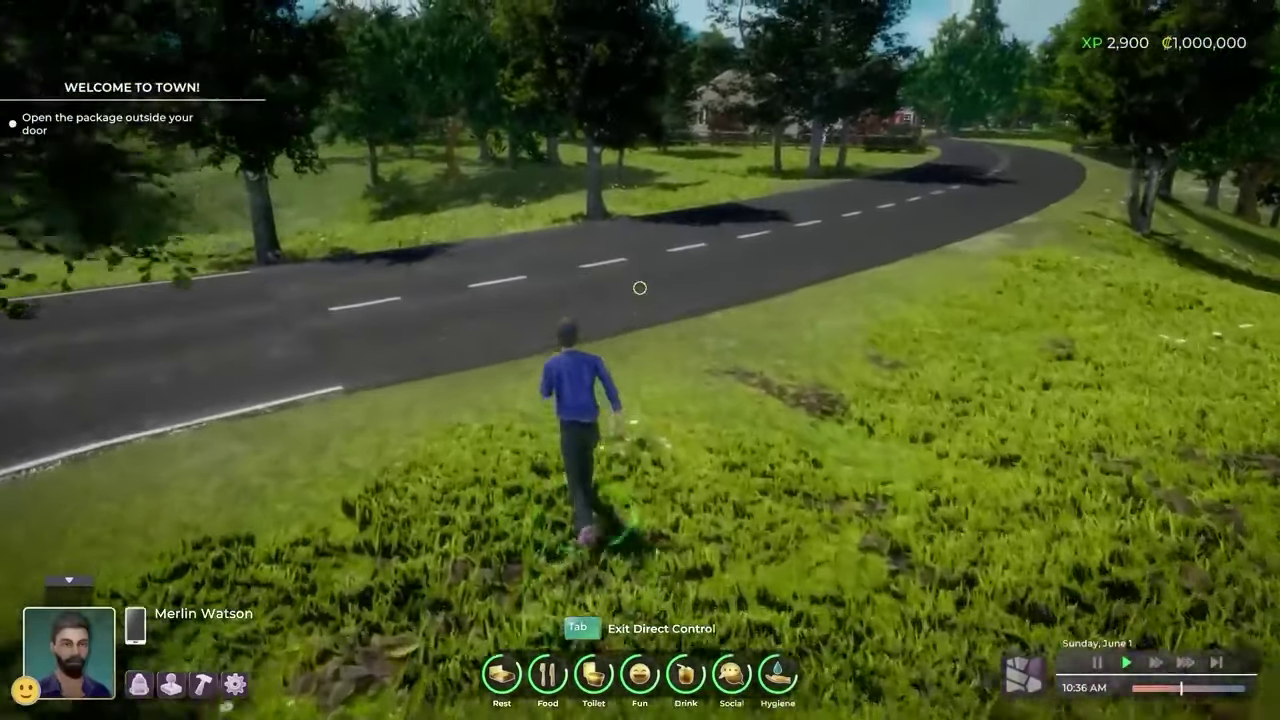
pyautogui.press('w')
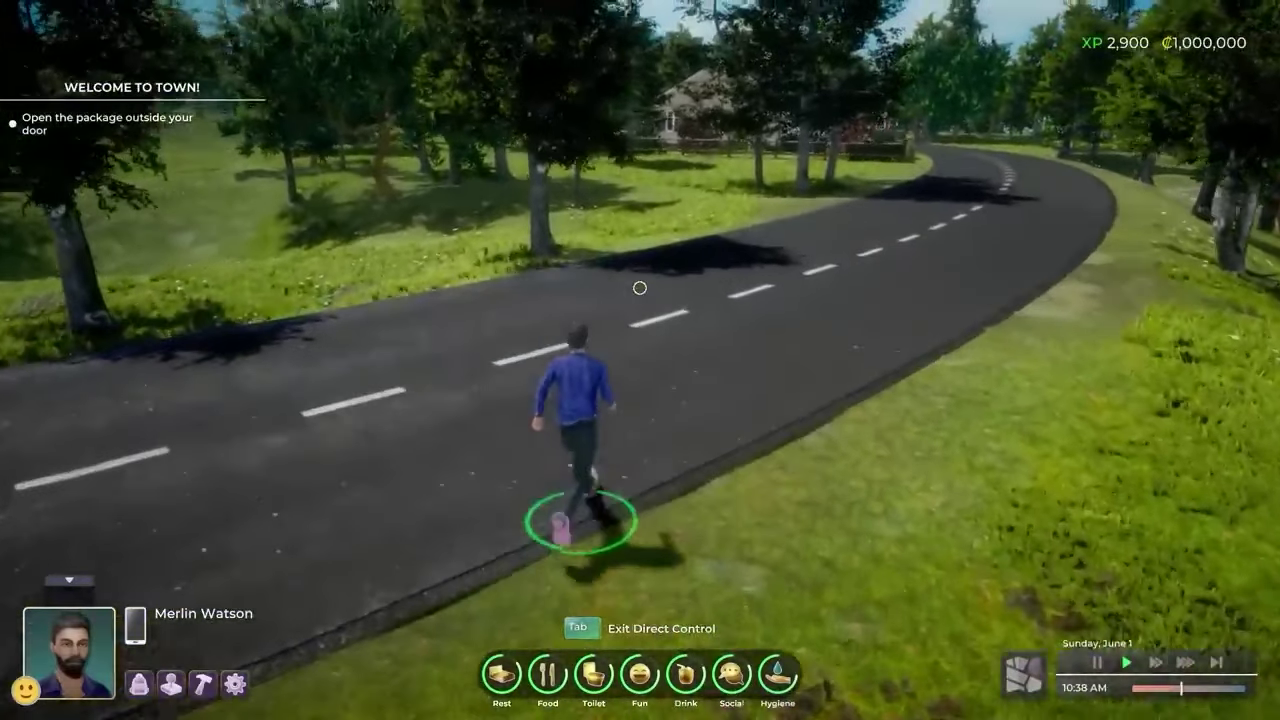
pyautogui.press('w')
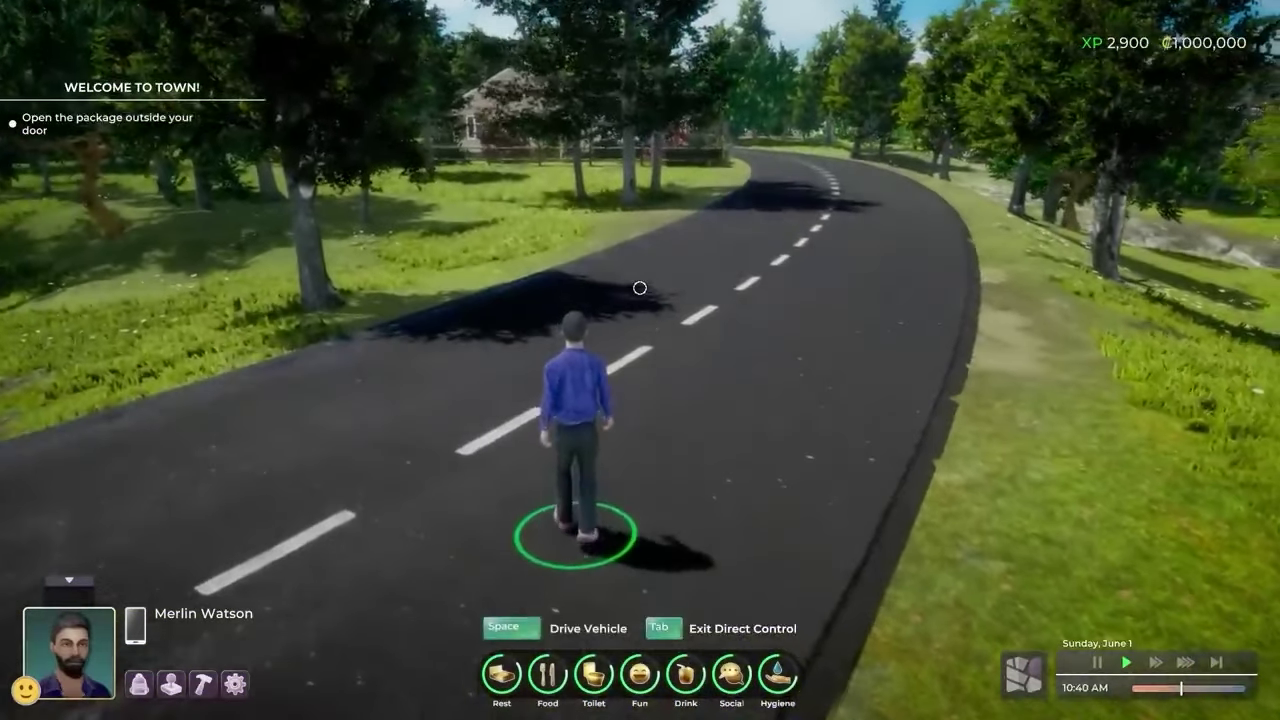
# Get the character into a vehicle and drive it along the road
pyautogui.press('space')
pyautogui.press('w')
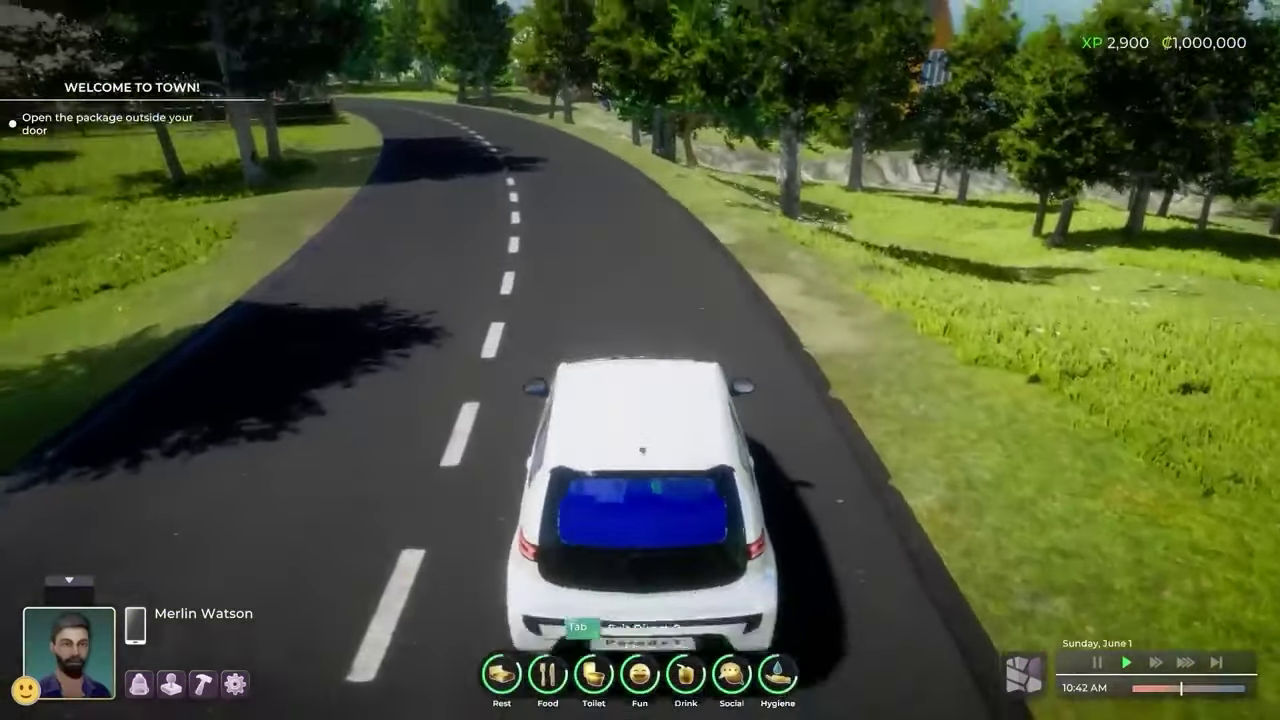
pyautogui.press('w')
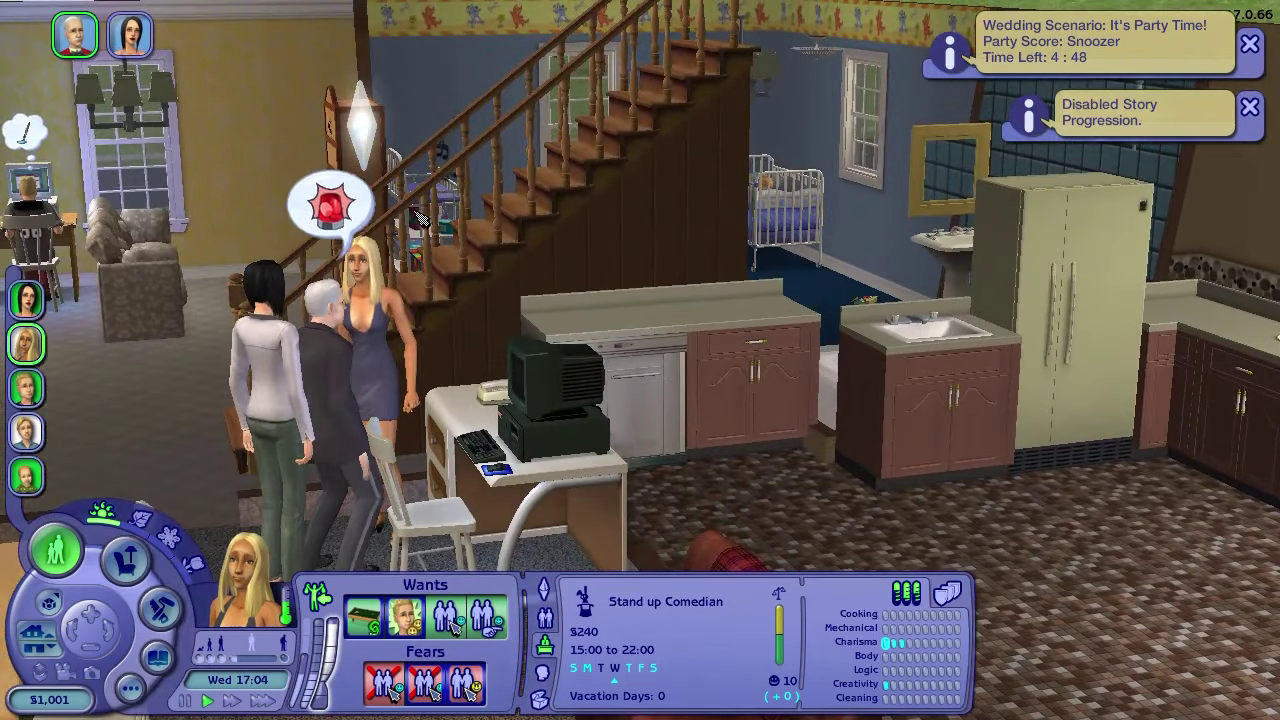
# Switch to The Sims 2, show the sim's relationships and bring up the wedding arch's interactions, clearing a queued action
pyautogui.click(545, 620)
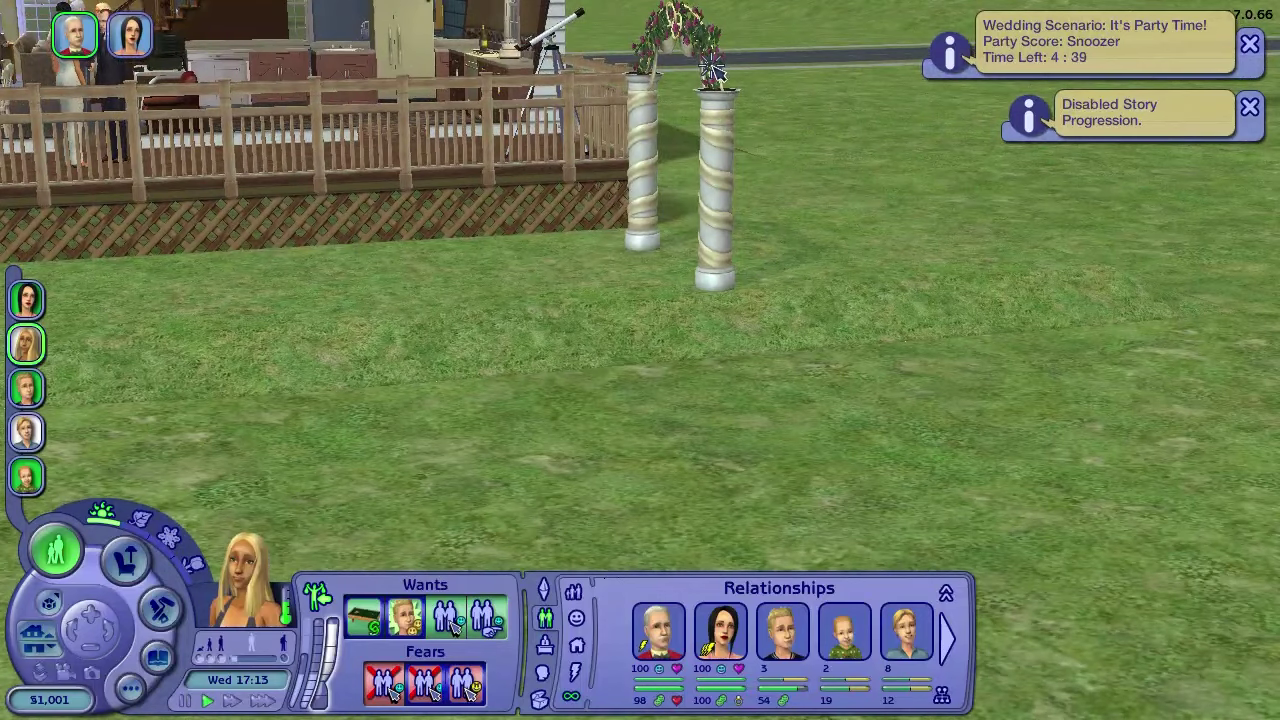
pyautogui.click(706, 192)
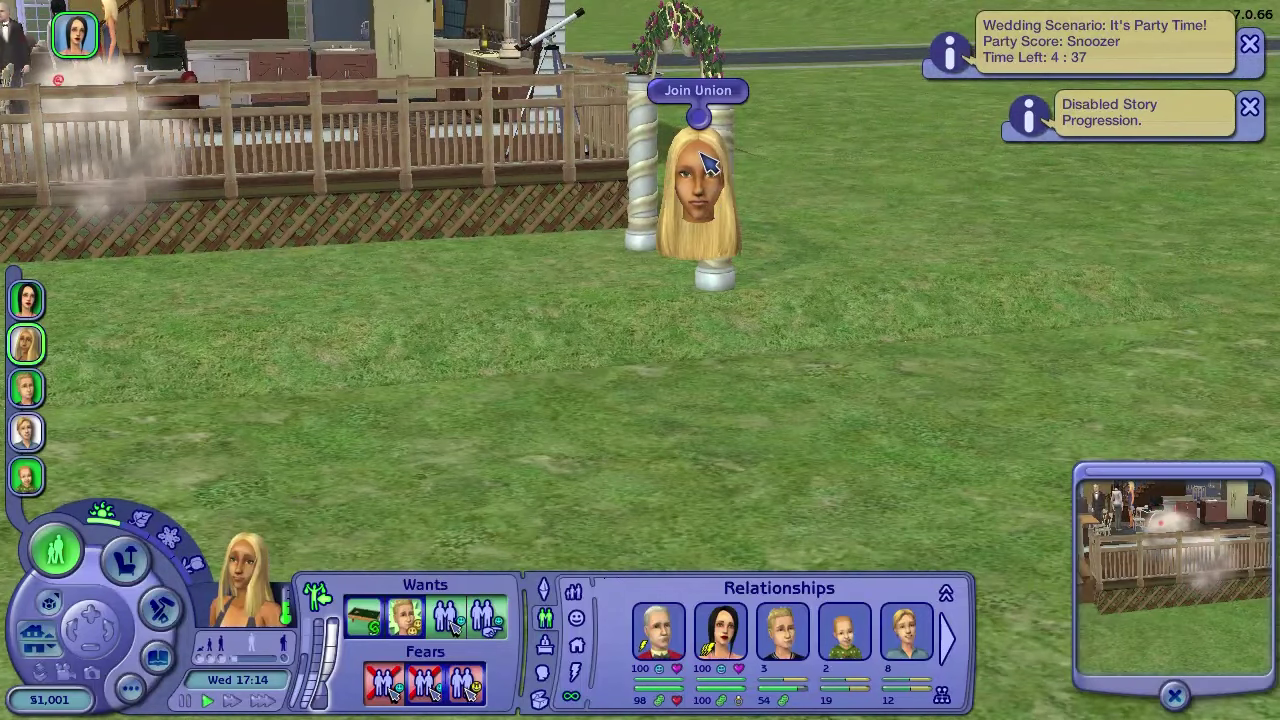
pyautogui.click(76, 33)
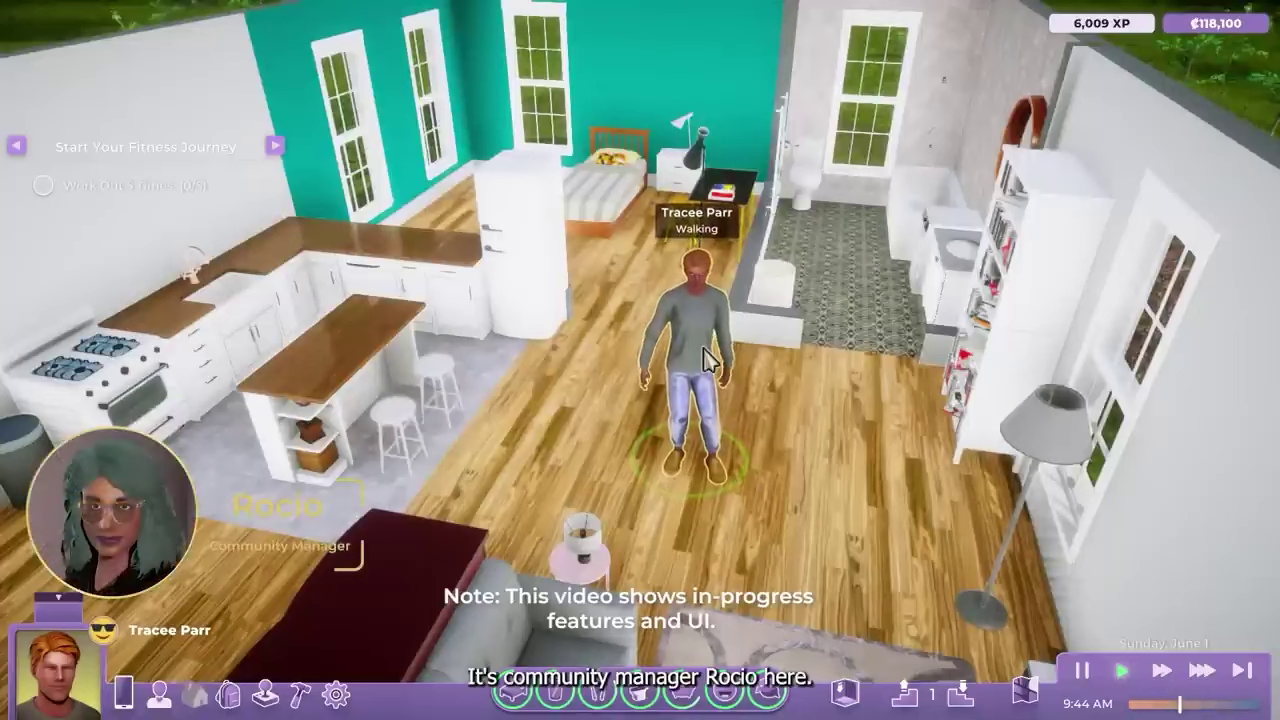
# Switch to Life by You and have the character in the apartment do jumping jacks
pyautogui.click(708, 360)
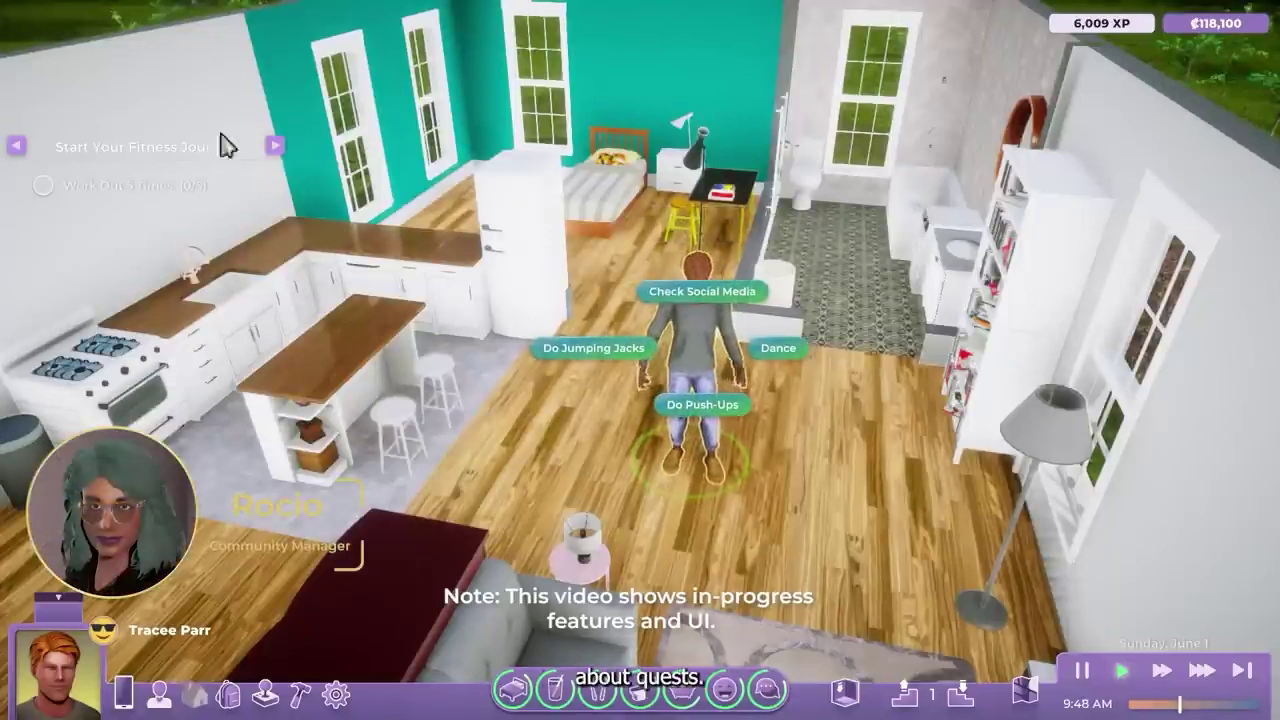
pyautogui.click(598, 350)
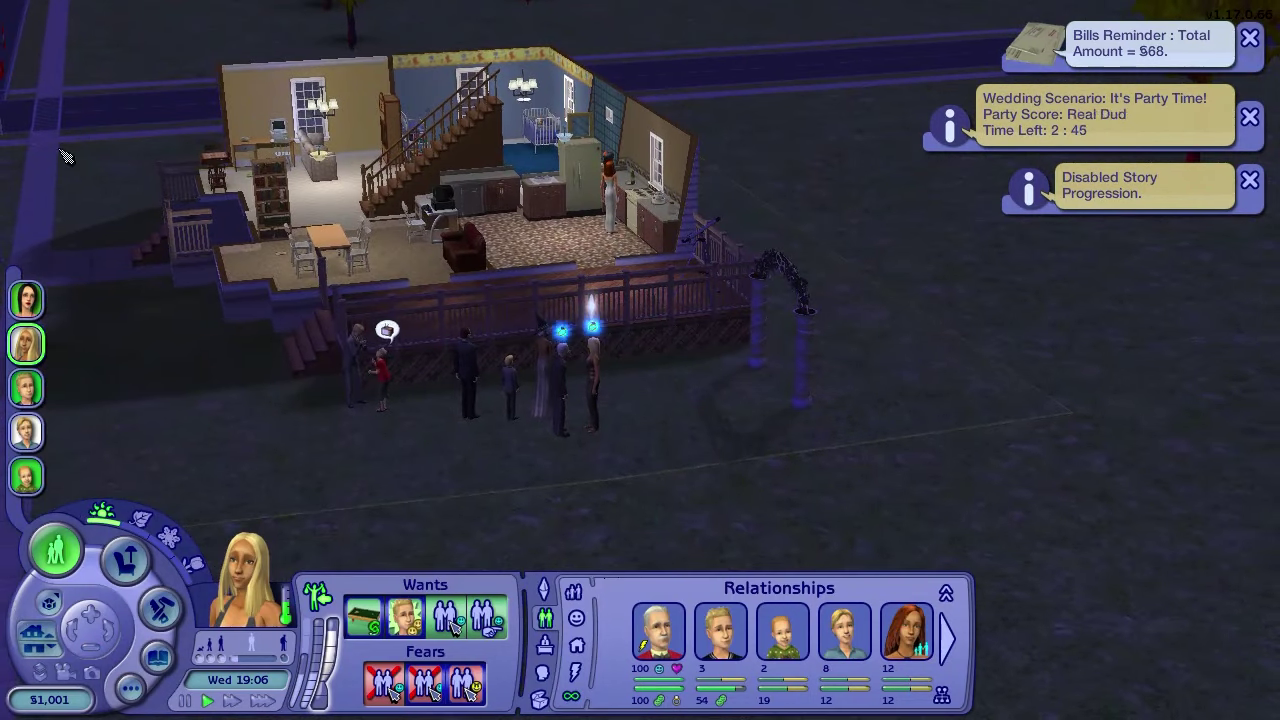
pyautogui.moveTo(16, 177)
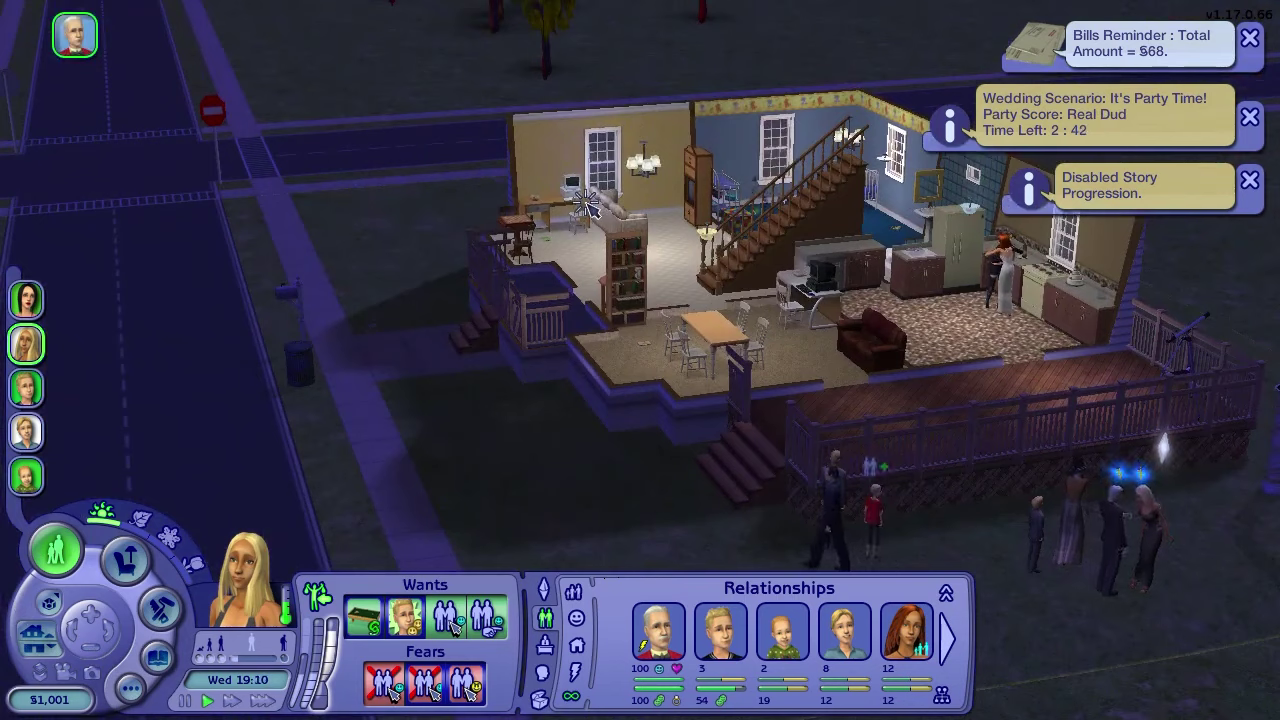
pyautogui.click(575, 195)
pyautogui.click(508, 224)
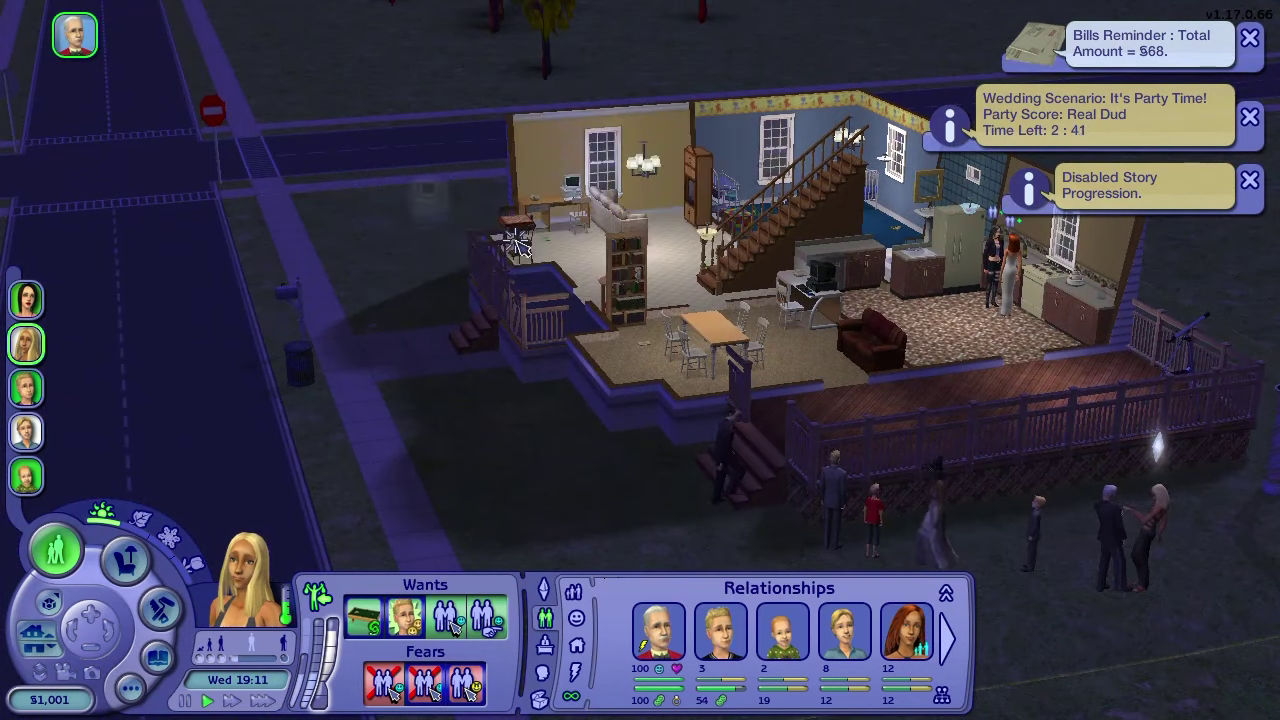
pyautogui.press('3')
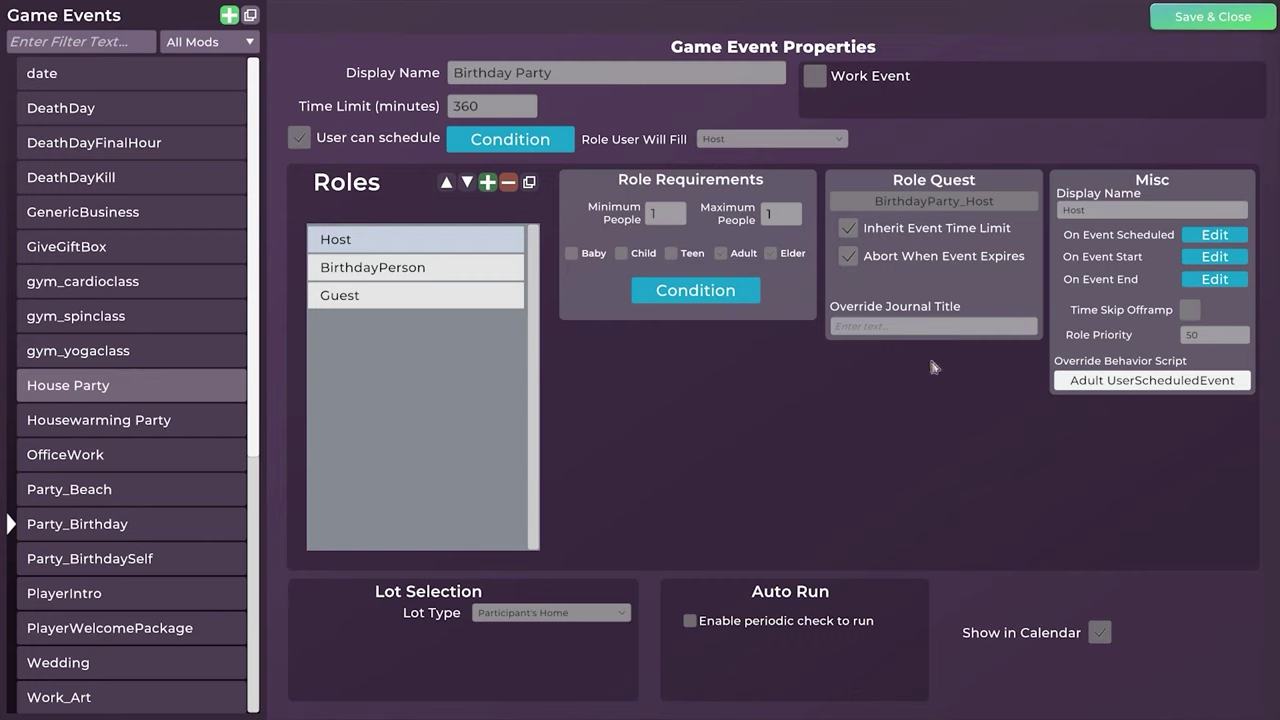
# Make the built-in Party_Birthday event editable while keeping its name
pyautogui.click(185, 528)
pyautogui.click(185, 530)
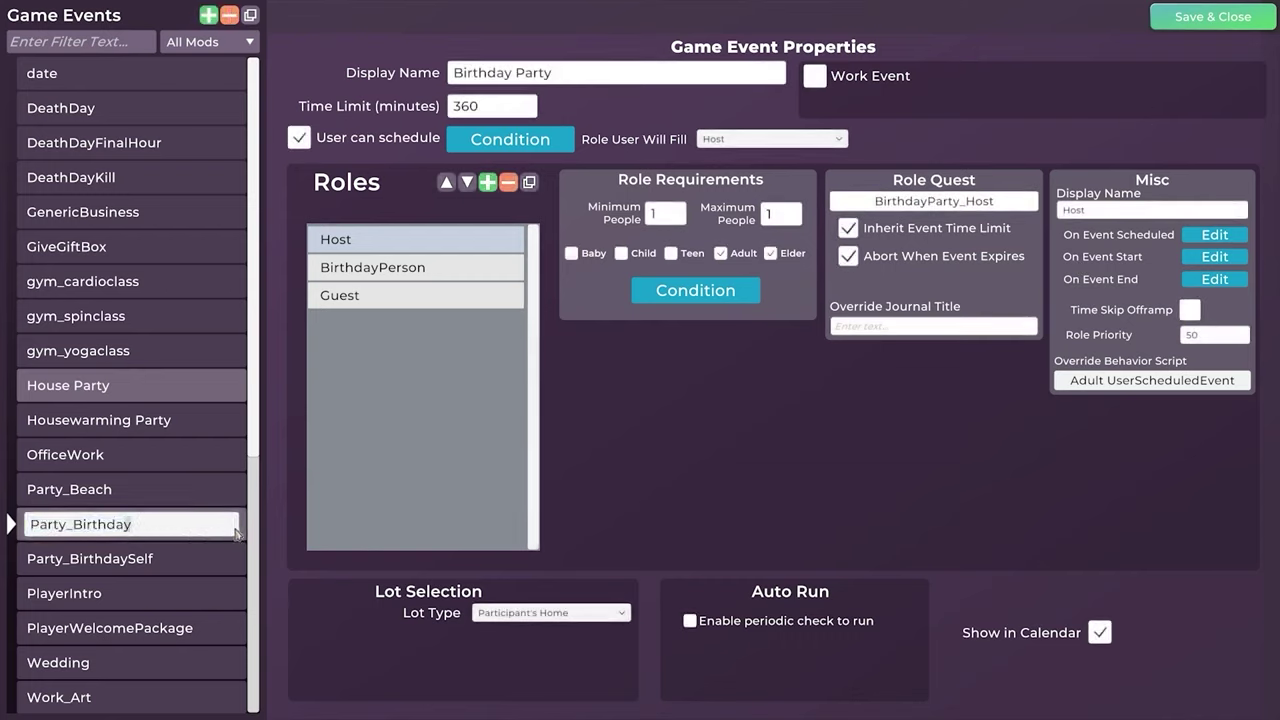
pyautogui.click(745, 447)
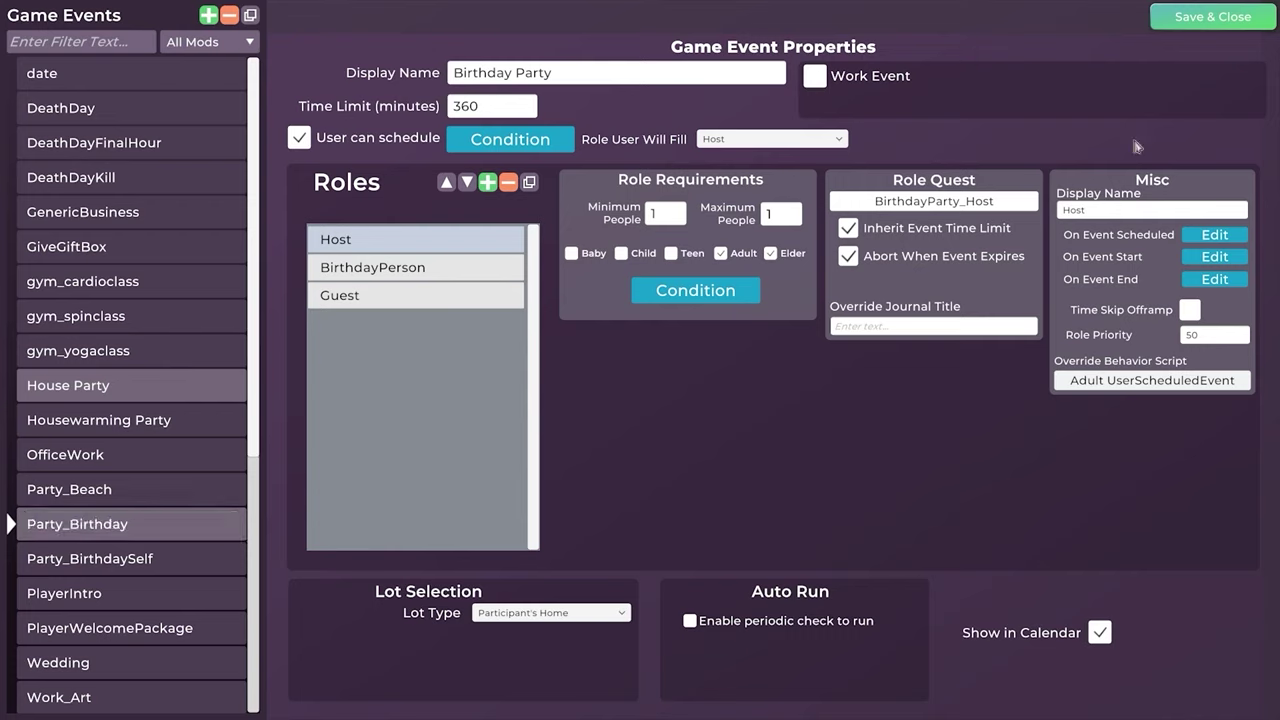
pyautogui.click(937, 325)
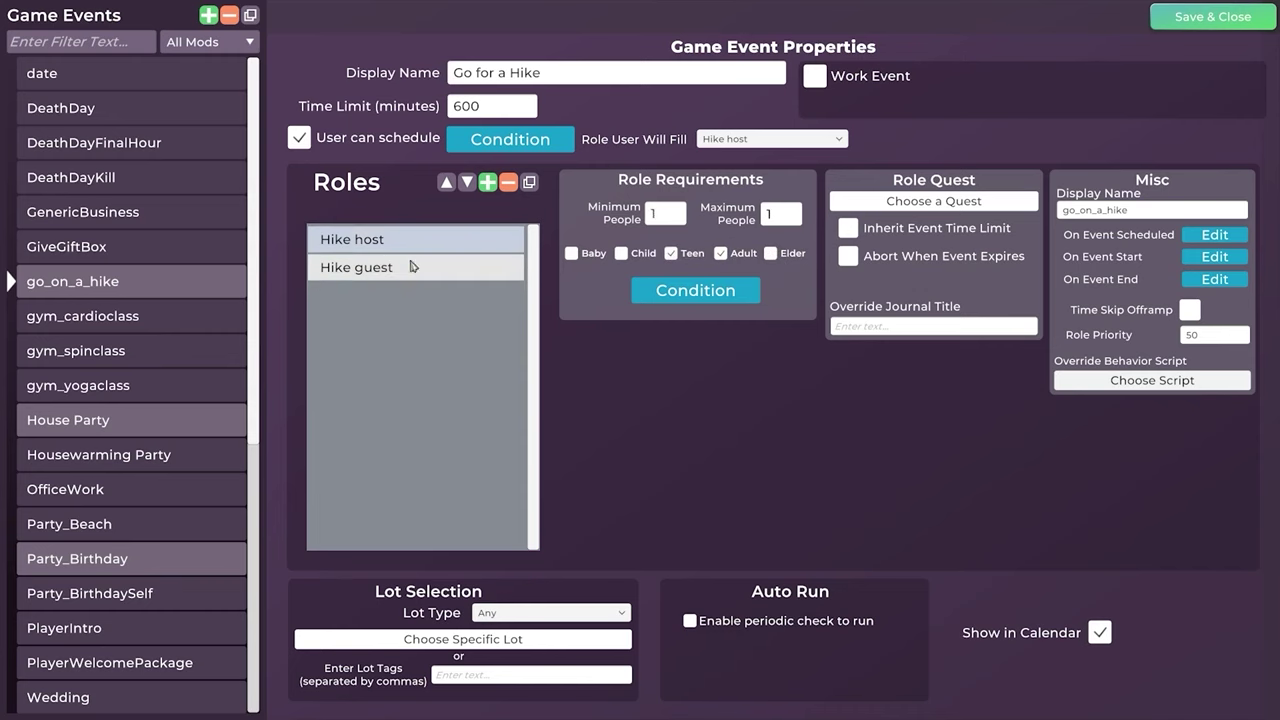
# Select the Hike guest role and browse its available quests without choosing one
pyautogui.click(410, 268)
pyautogui.press('Up')
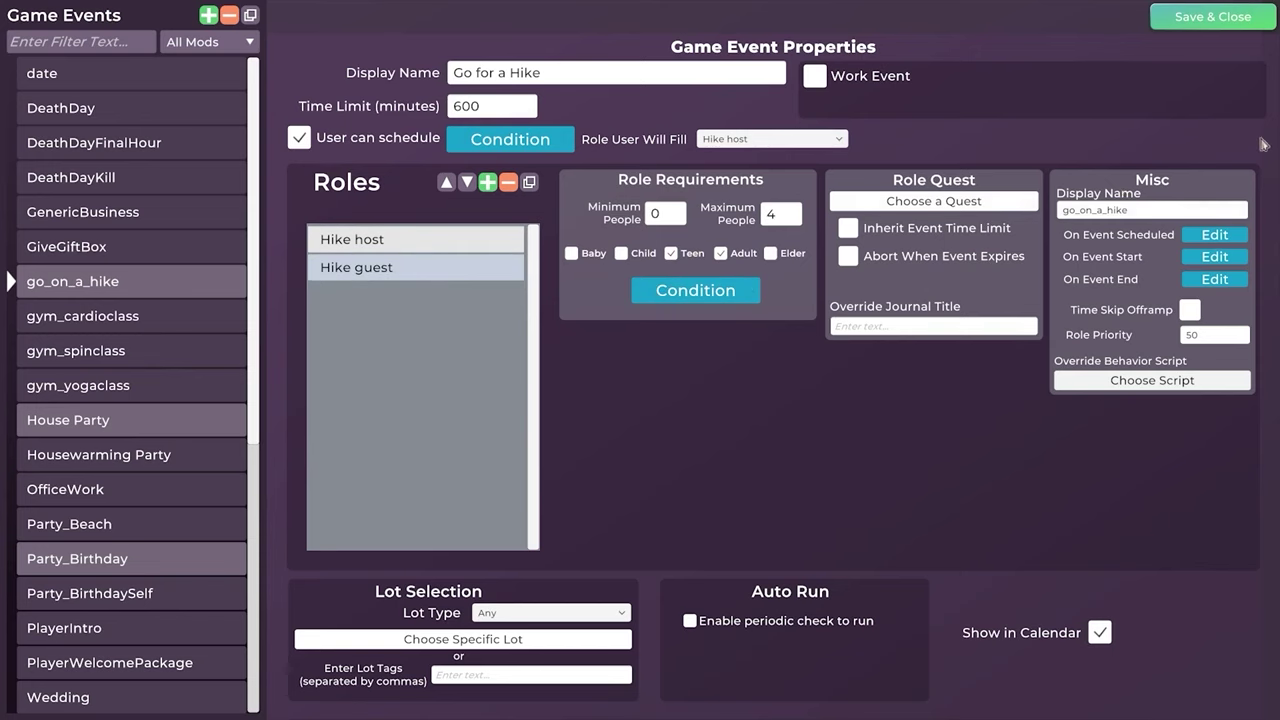
pyautogui.click(1150, 212)
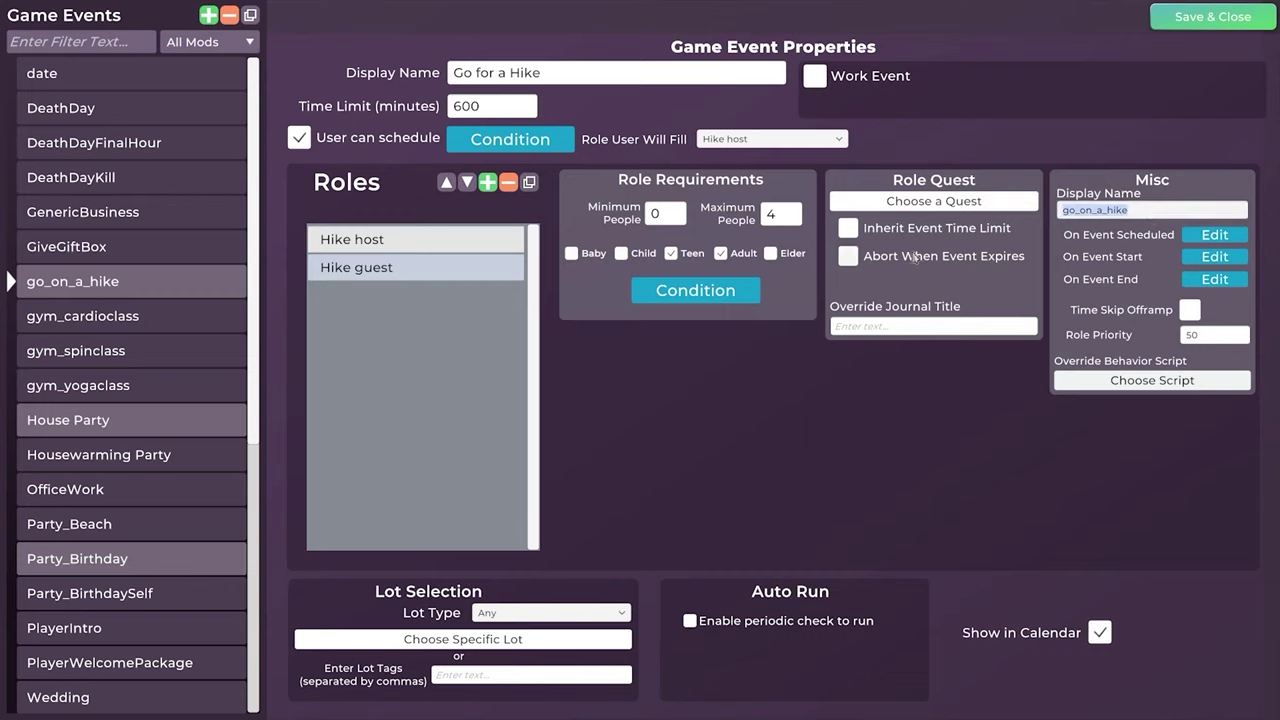
pyautogui.click(940, 203)
pyautogui.scroll(-10, 546, 306)
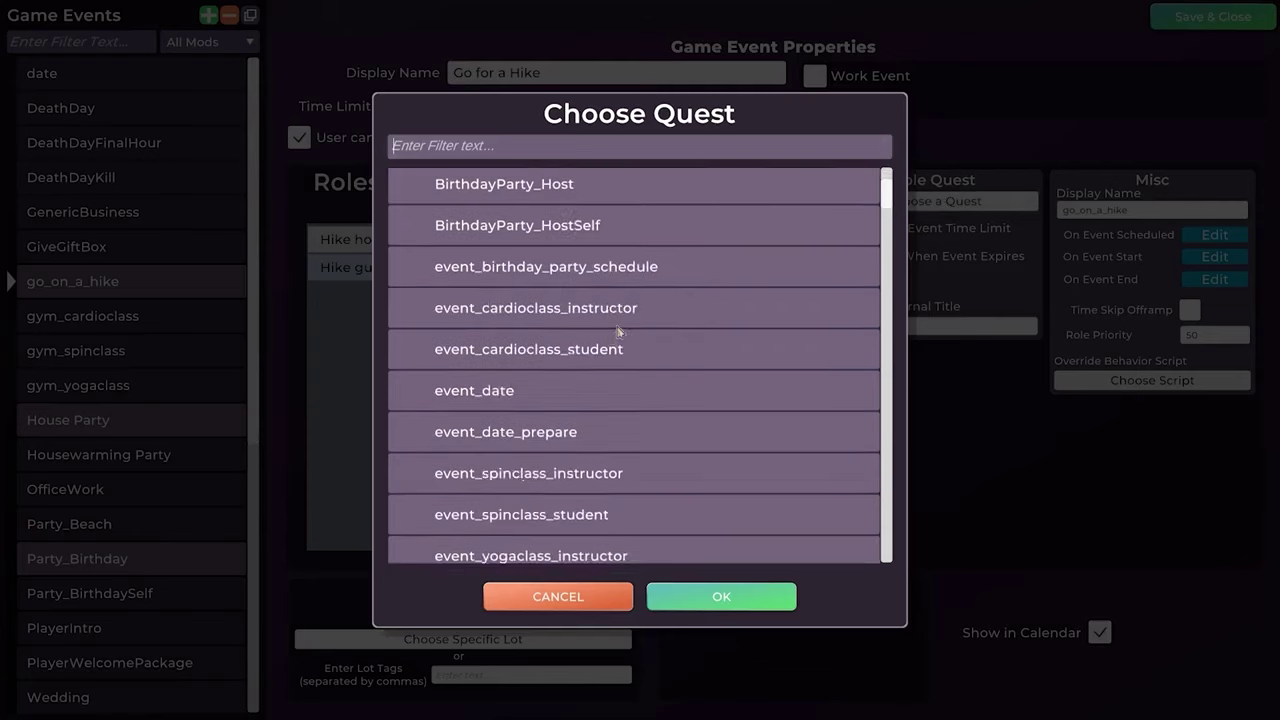
pyautogui.click(558, 596)
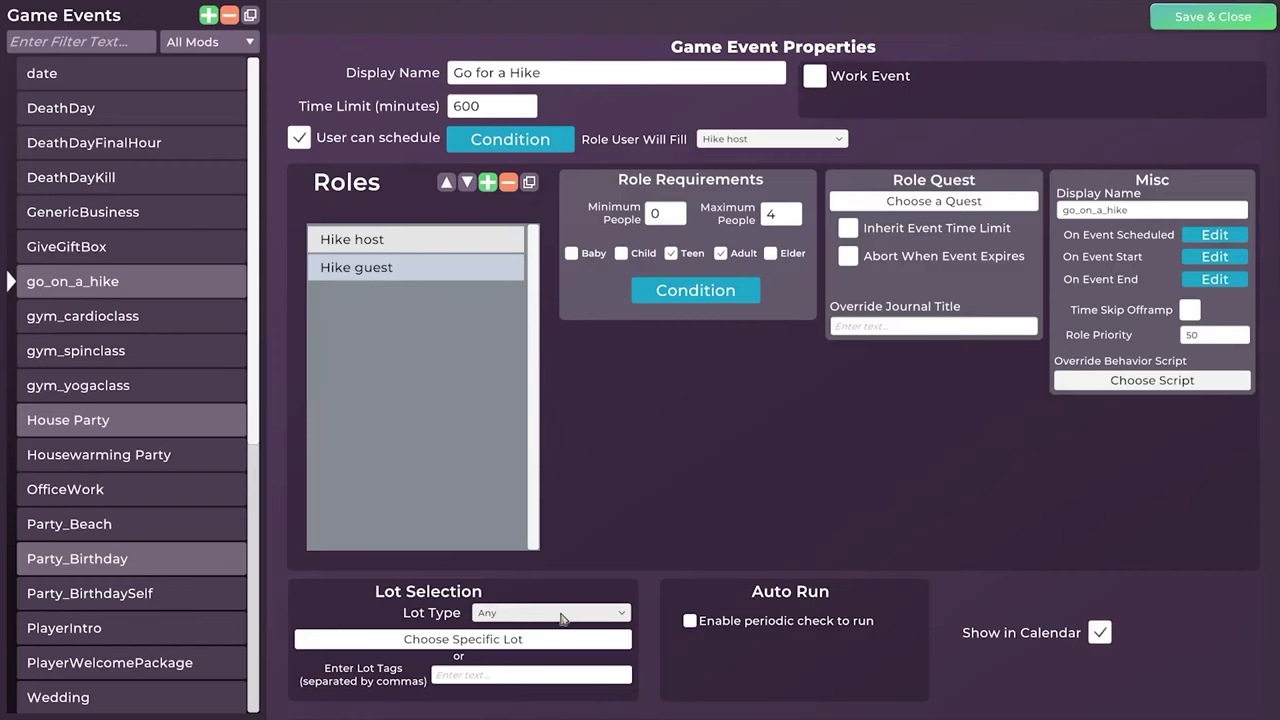
# Assign Picnic 1 as the hike event's specific lot, keeping the lot type at Any, and save and close the event
pyautogui.click(556, 613)
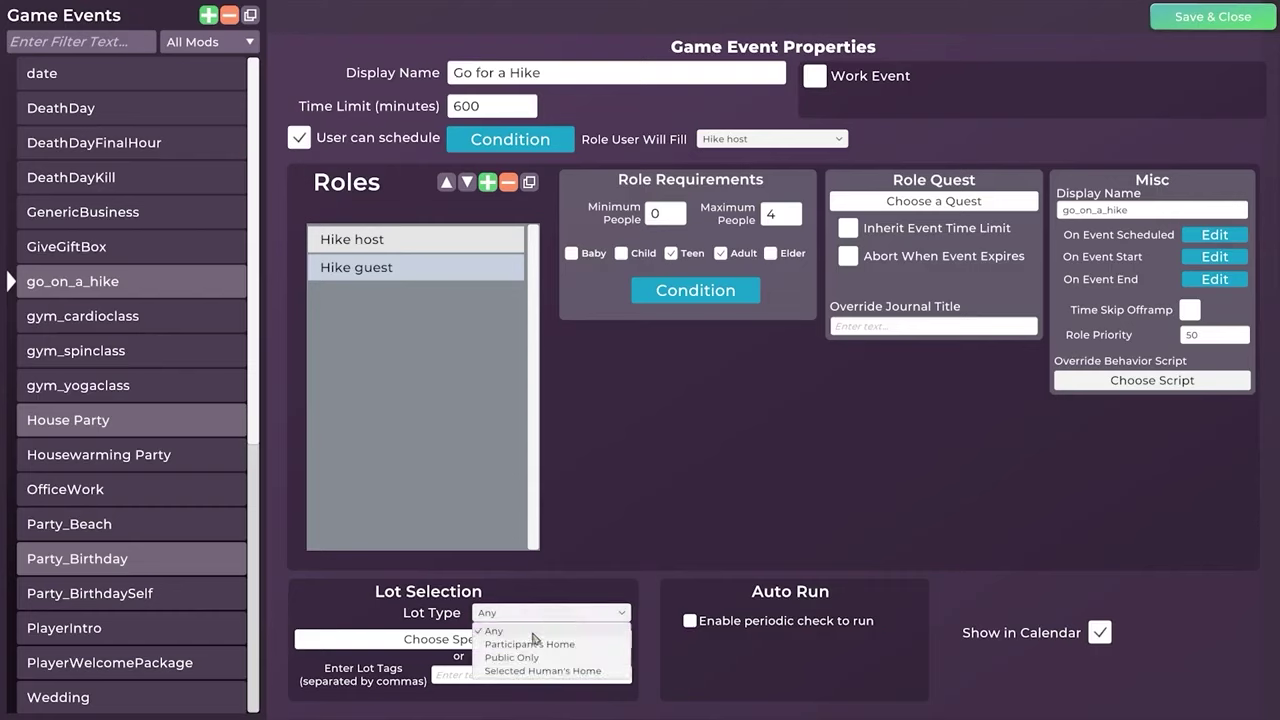
pyautogui.click(412, 643)
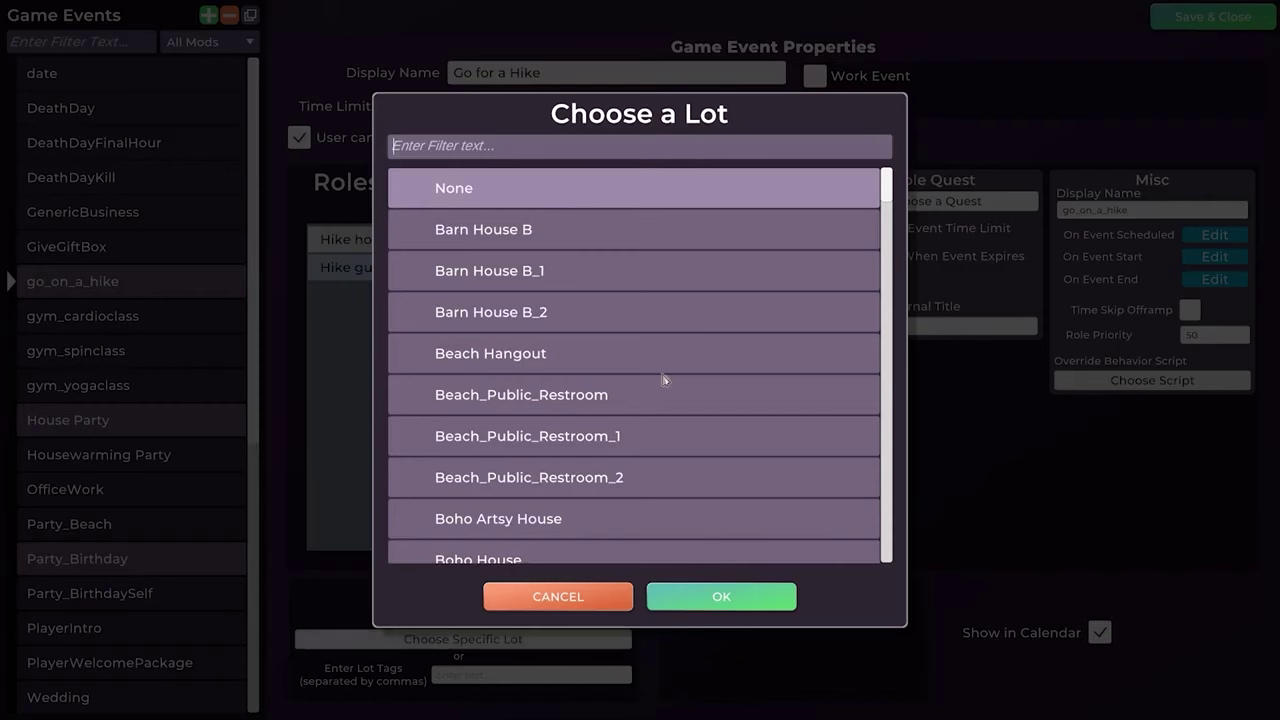
pyautogui.write('1')
pyautogui.scroll(-1, 657, 276)
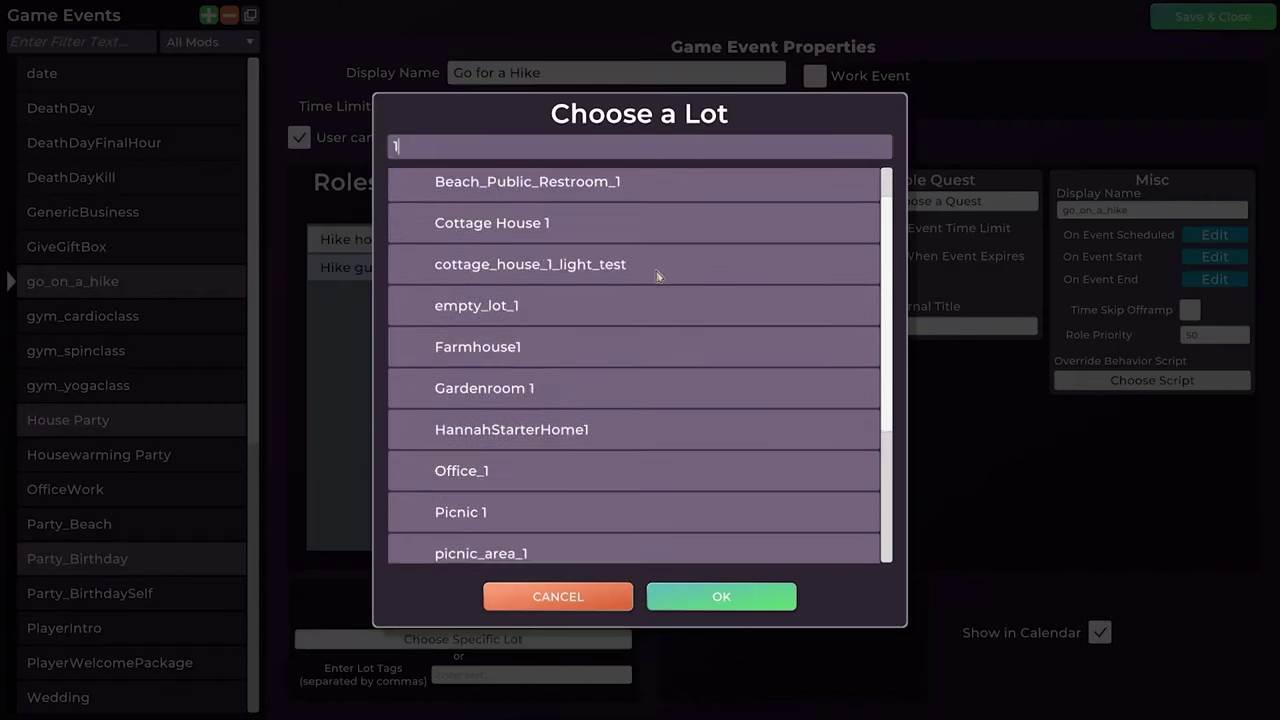
pyautogui.press('BackSpace')
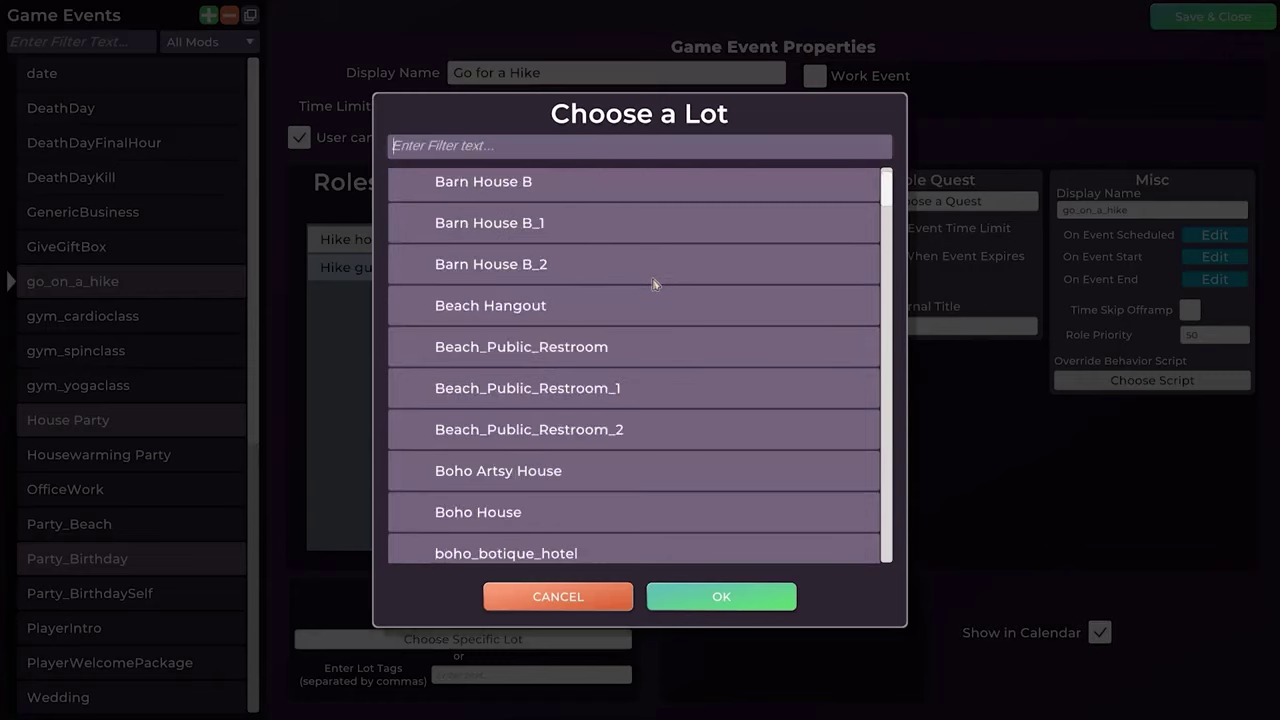
pyautogui.write('picnic')
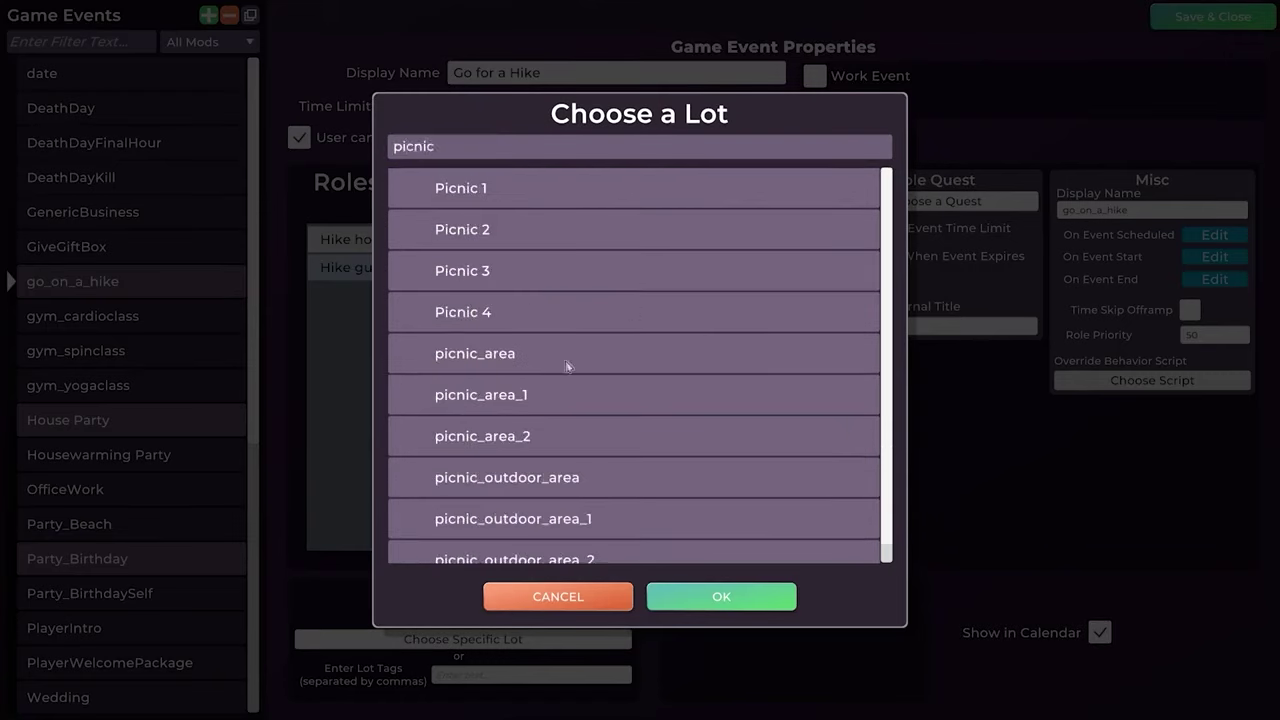
pyautogui.click(489, 191)
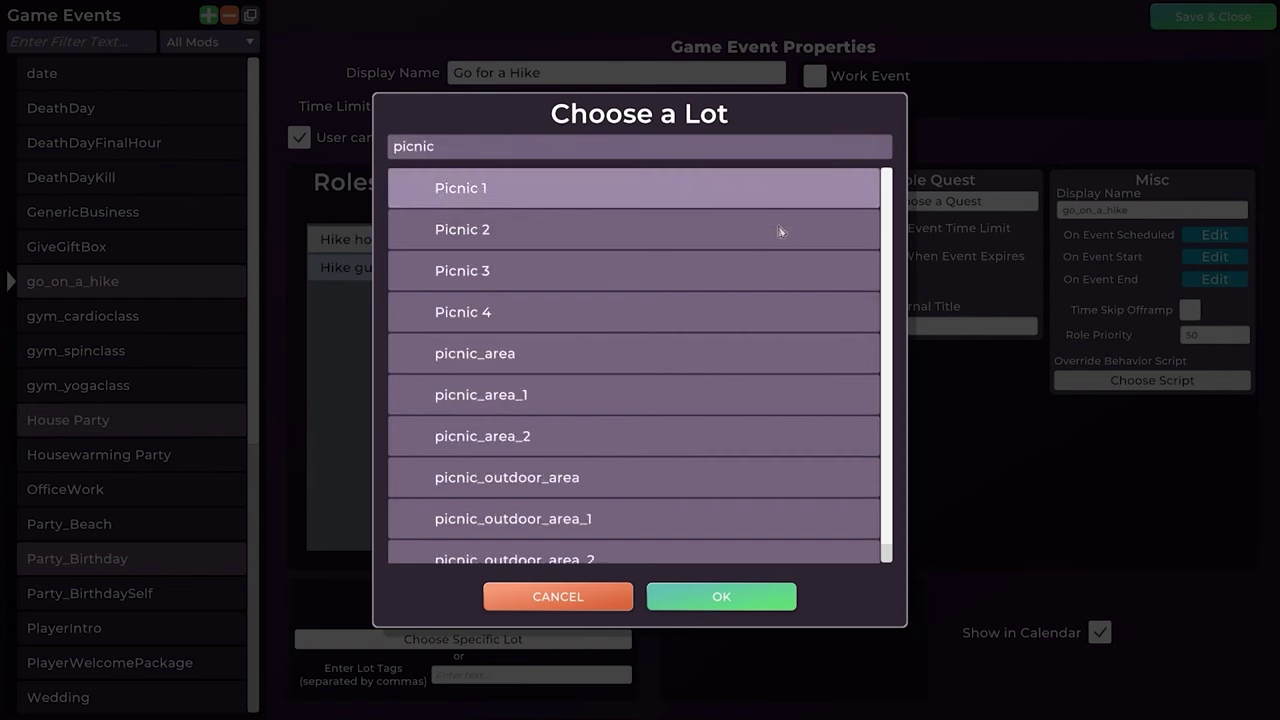
pyautogui.click(740, 598)
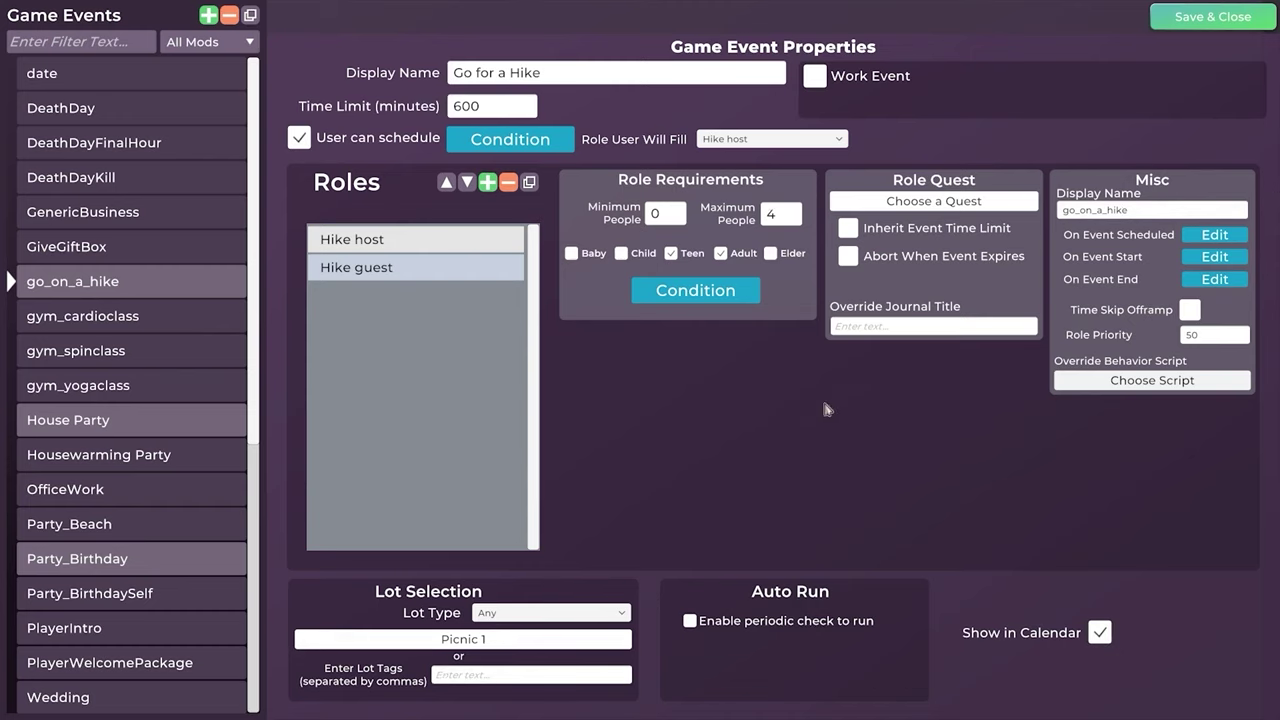
pyautogui.click(1241, 20)
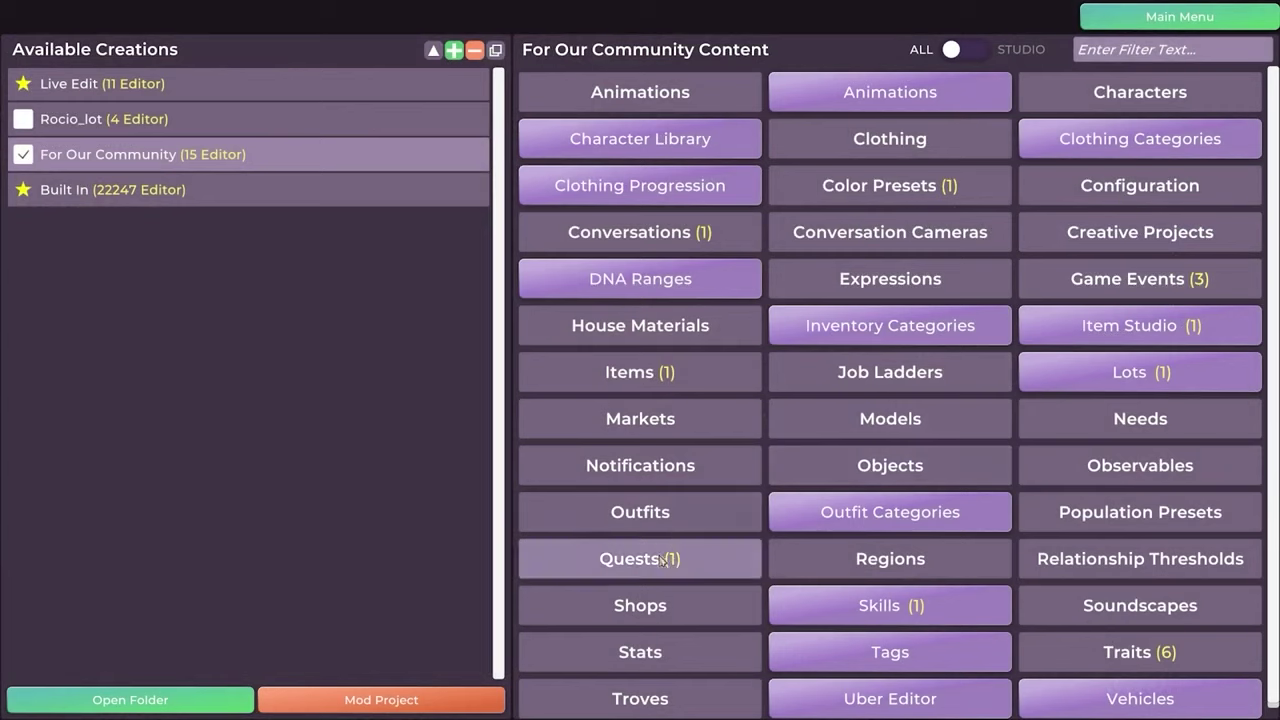
# Create a new quest with journal title Lead the Hike, a 600-minute time limit and a 200 HumanXP reward
pyautogui.click(684, 541)
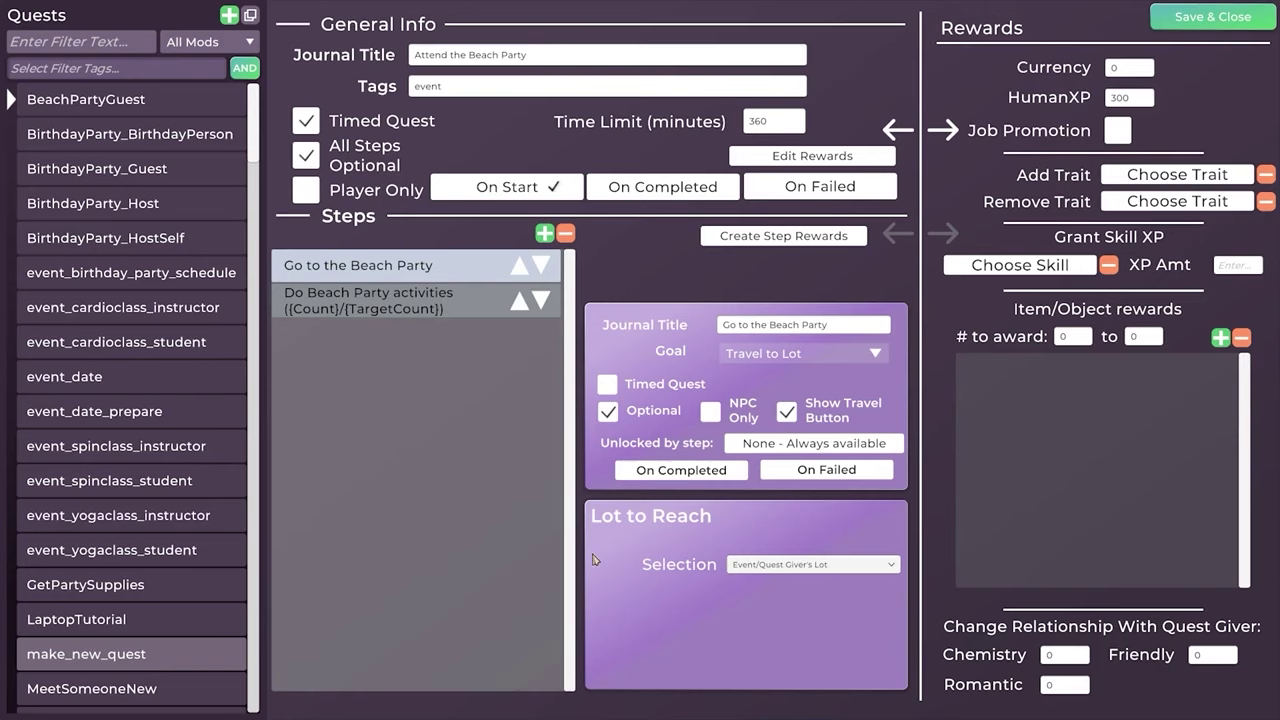
pyautogui.click(229, 16)
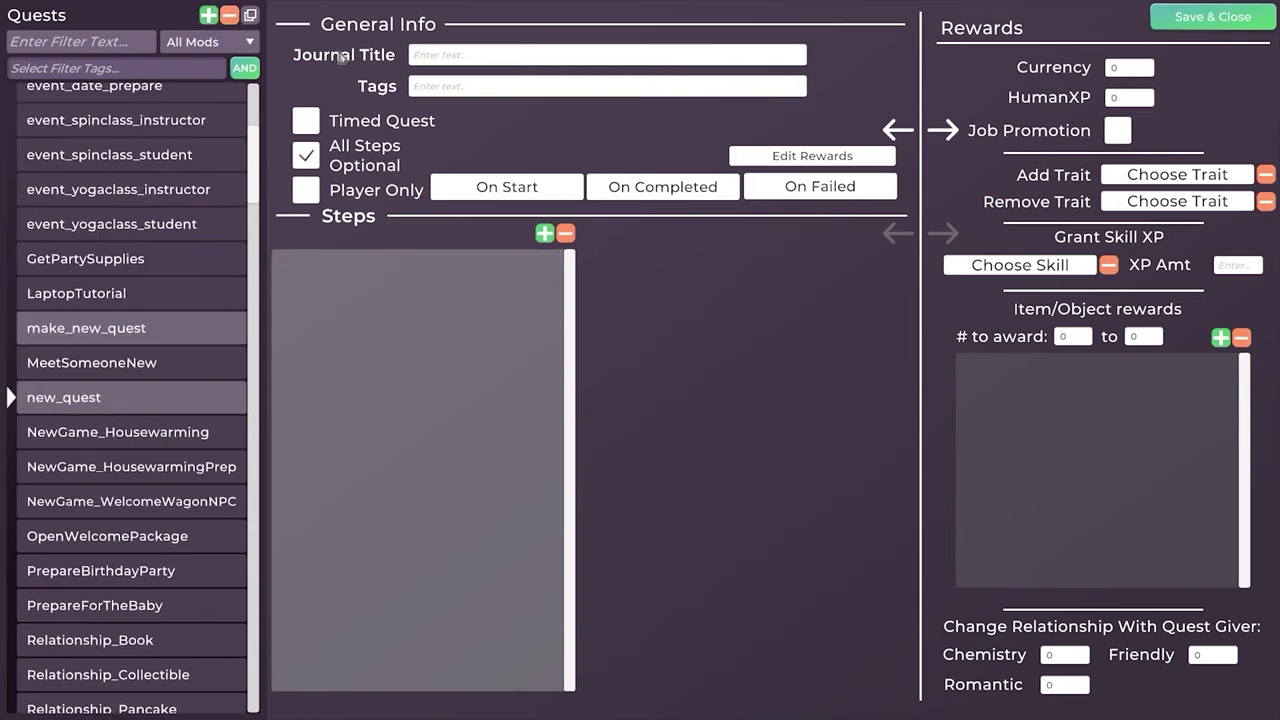
pyautogui.click(462, 58)
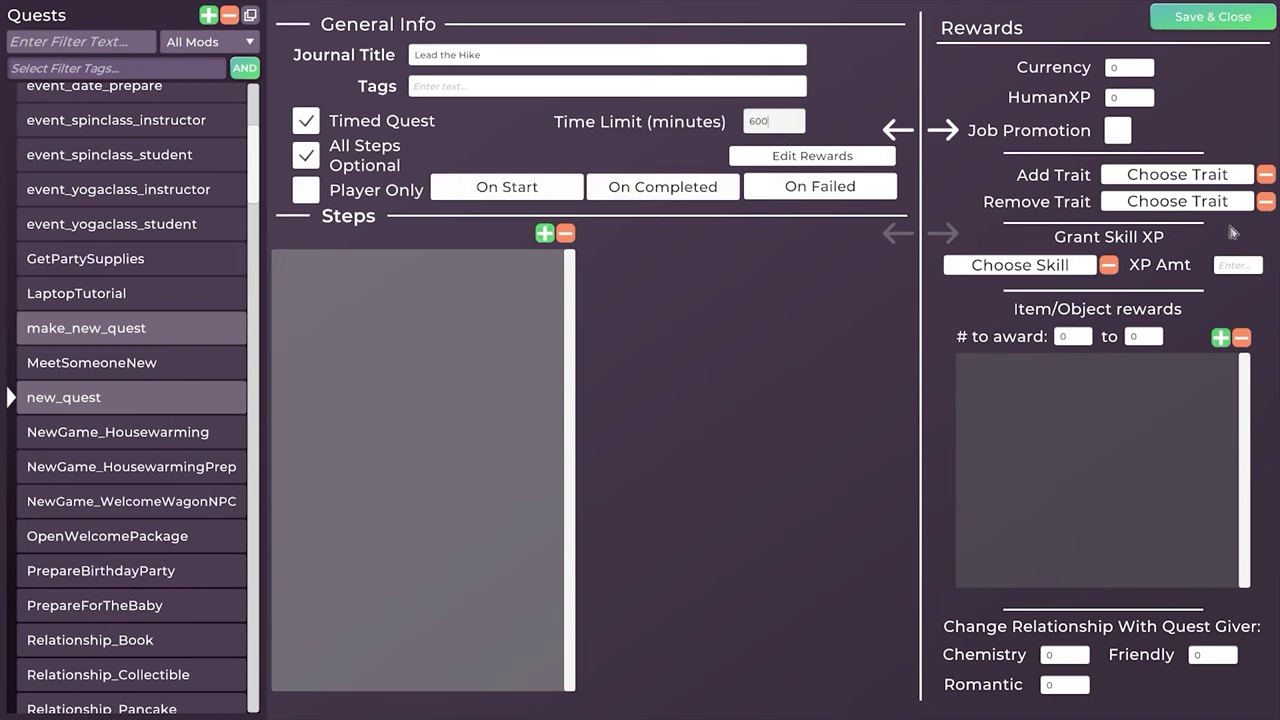
pyautogui.click(1142, 98)
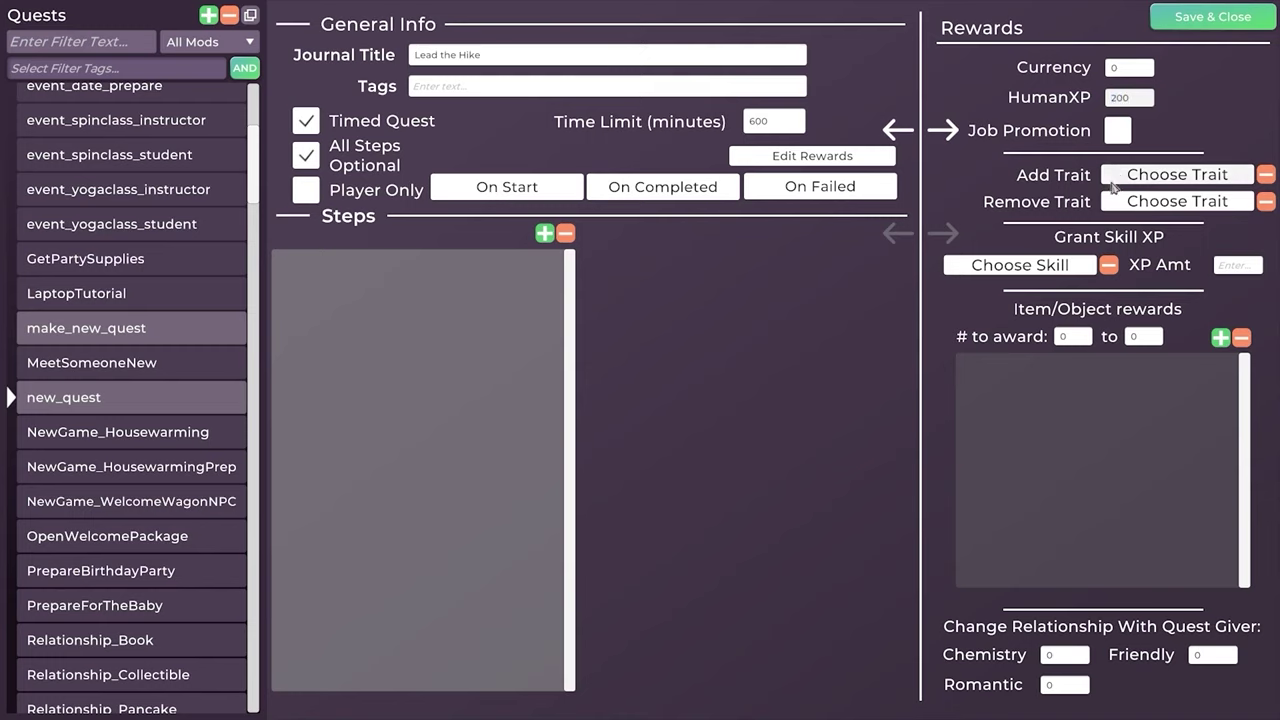
# Add the quest step Get to Hiking Location with goal Travel to Lot, targeting the Event/Quest Giver's Lot
pyautogui.click(544, 233)
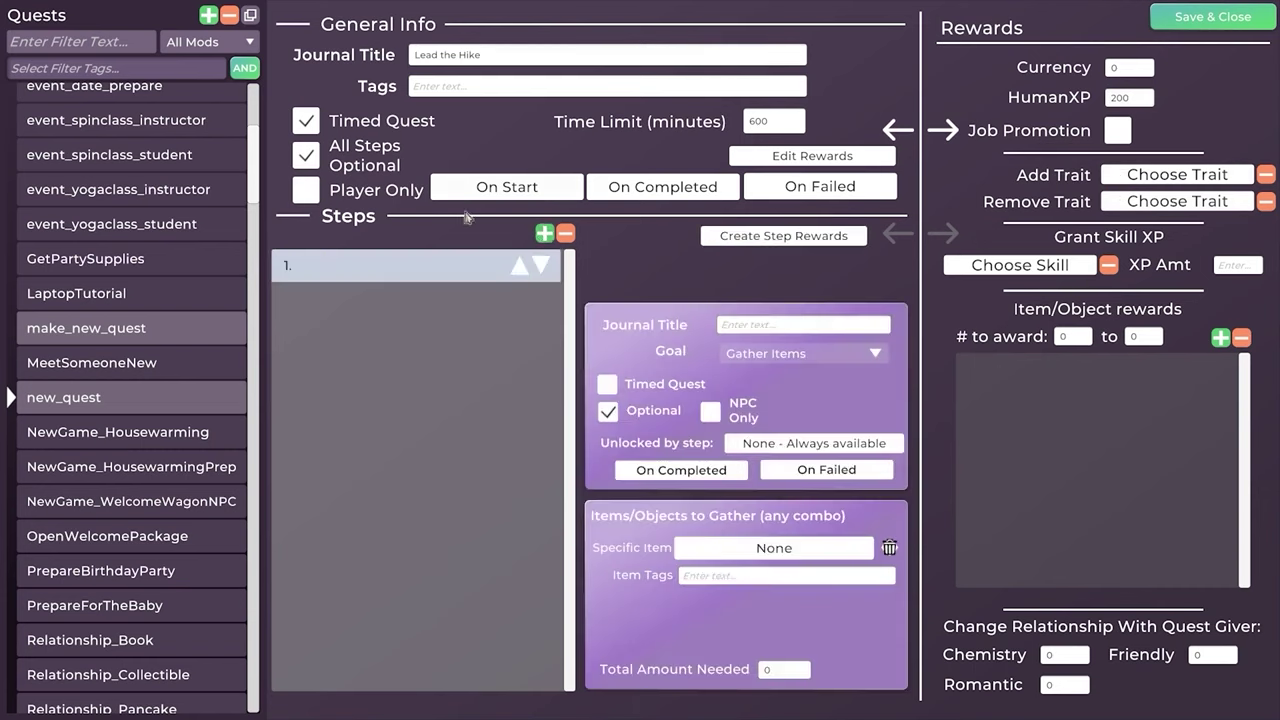
pyautogui.click(786, 326)
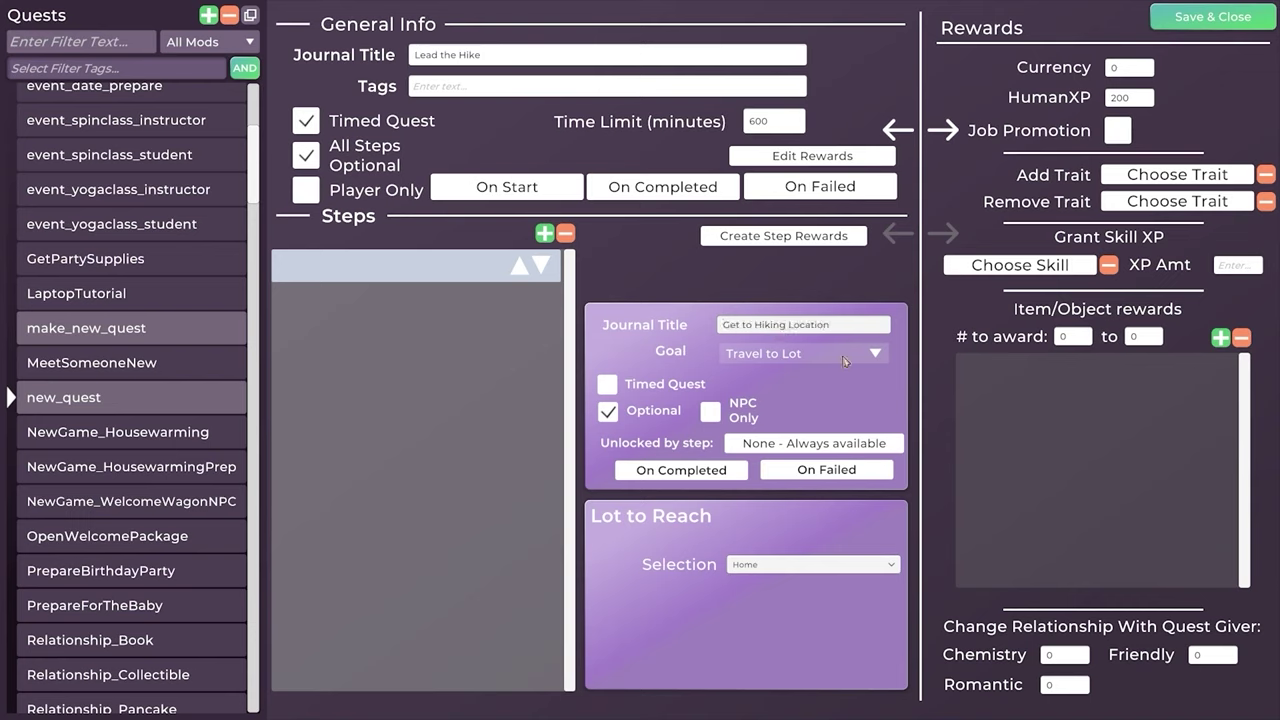
pyautogui.click(785, 565)
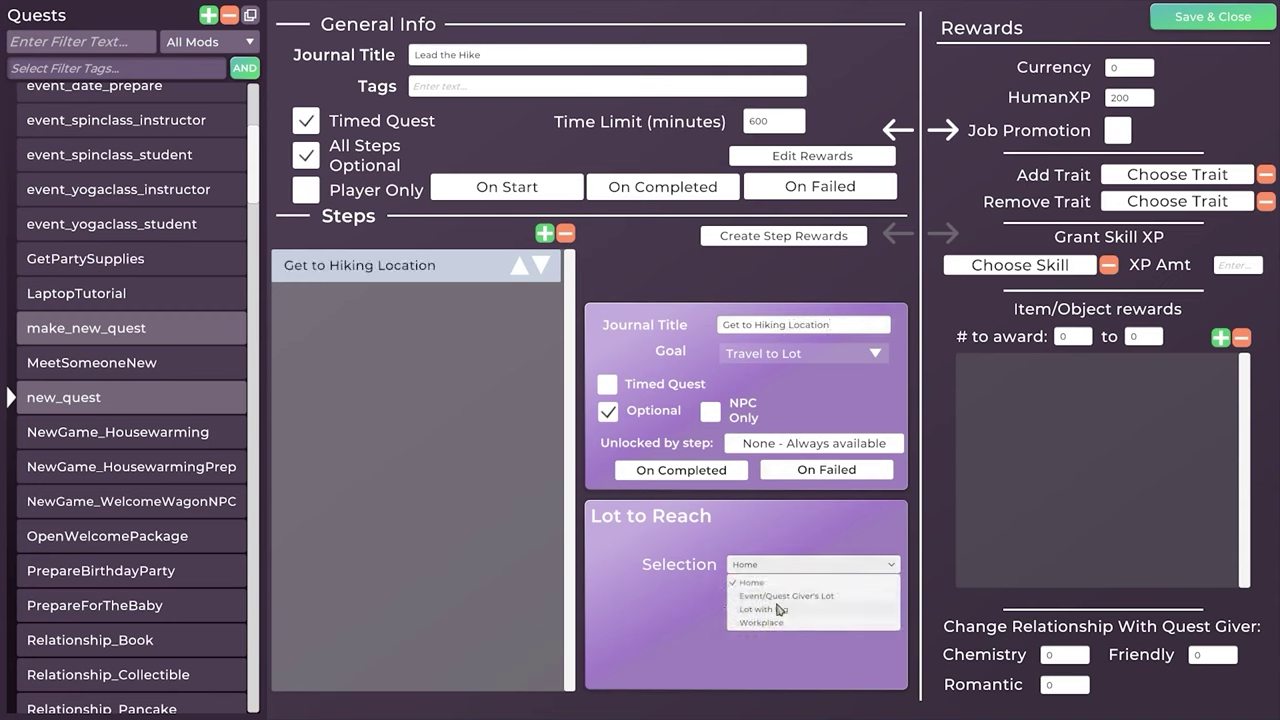
pyautogui.click(788, 596)
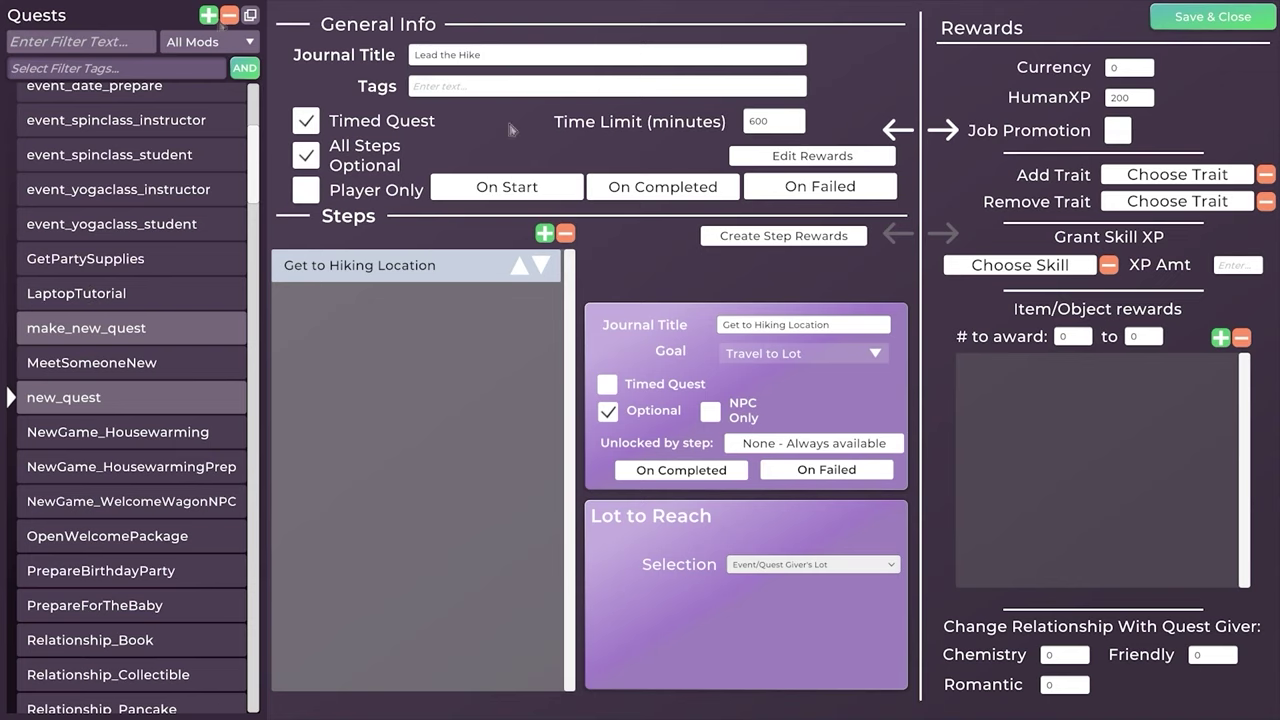
# Add a second new quest, and name the first one Hike Leader and the second one Hike guest
pyautogui.click(208, 15)
pyautogui.doubleClick(66, 403)
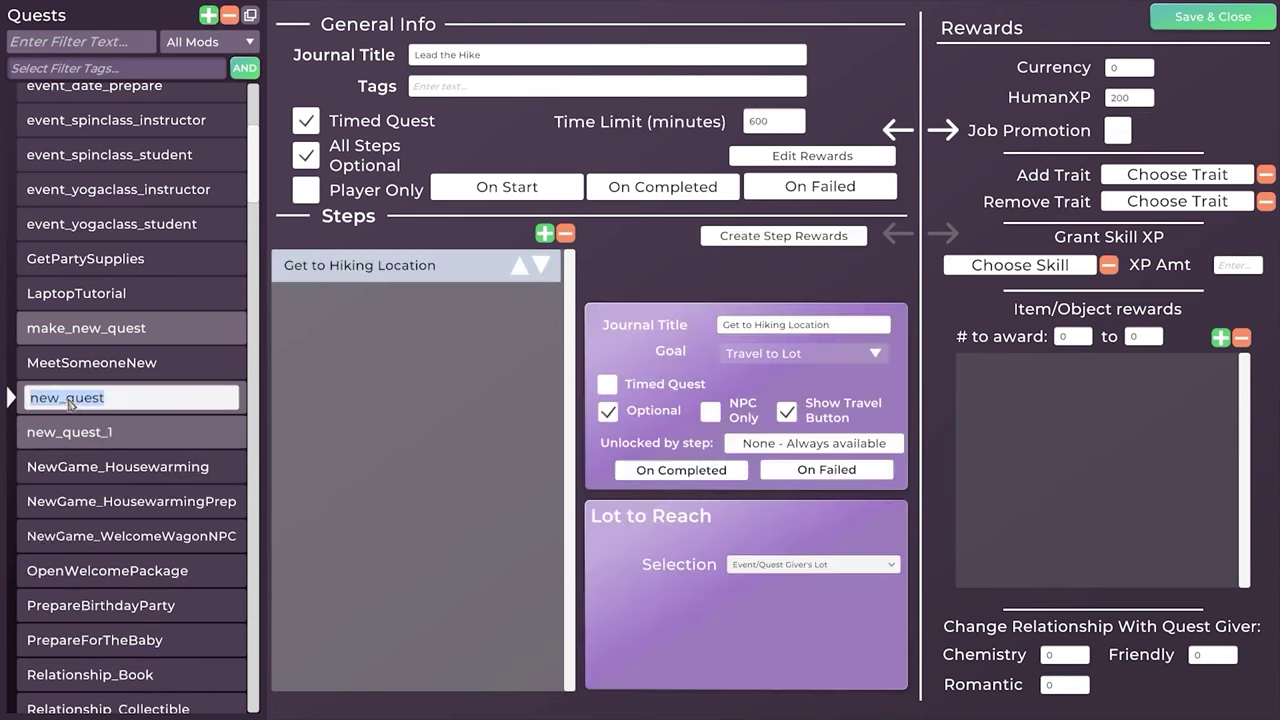
pyautogui.write('Hike Leader')
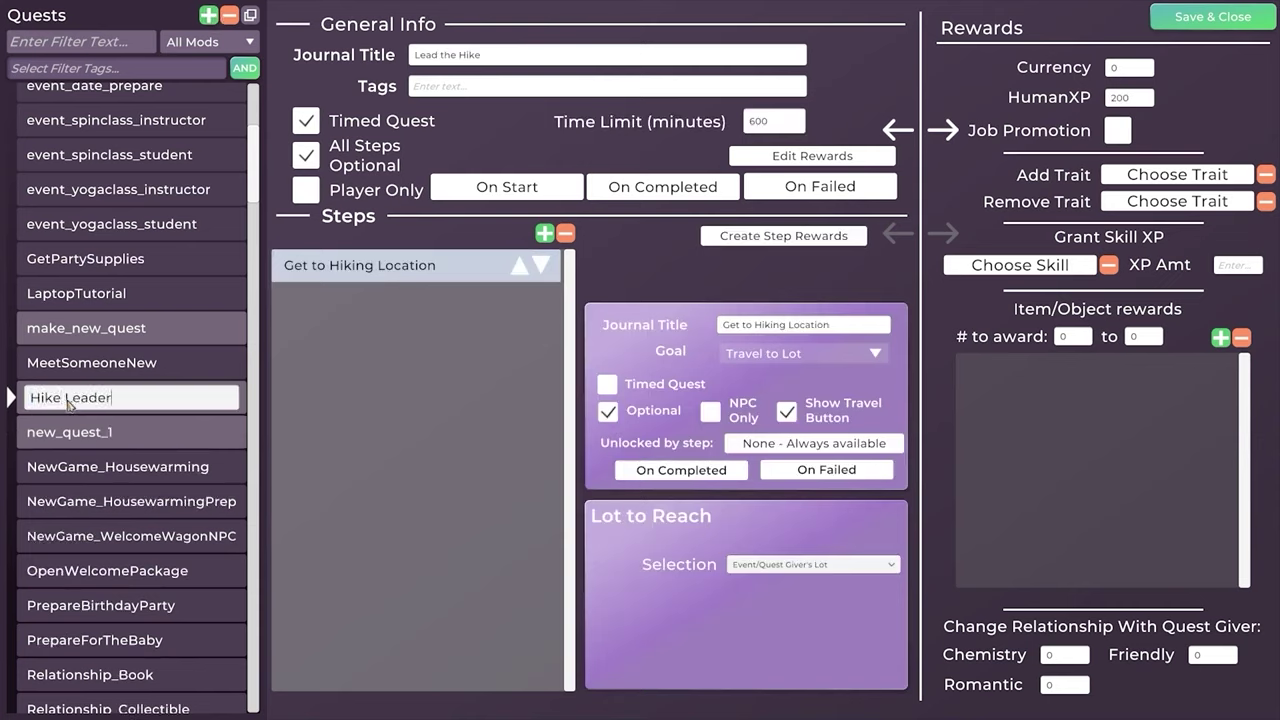
pyautogui.press('Return')
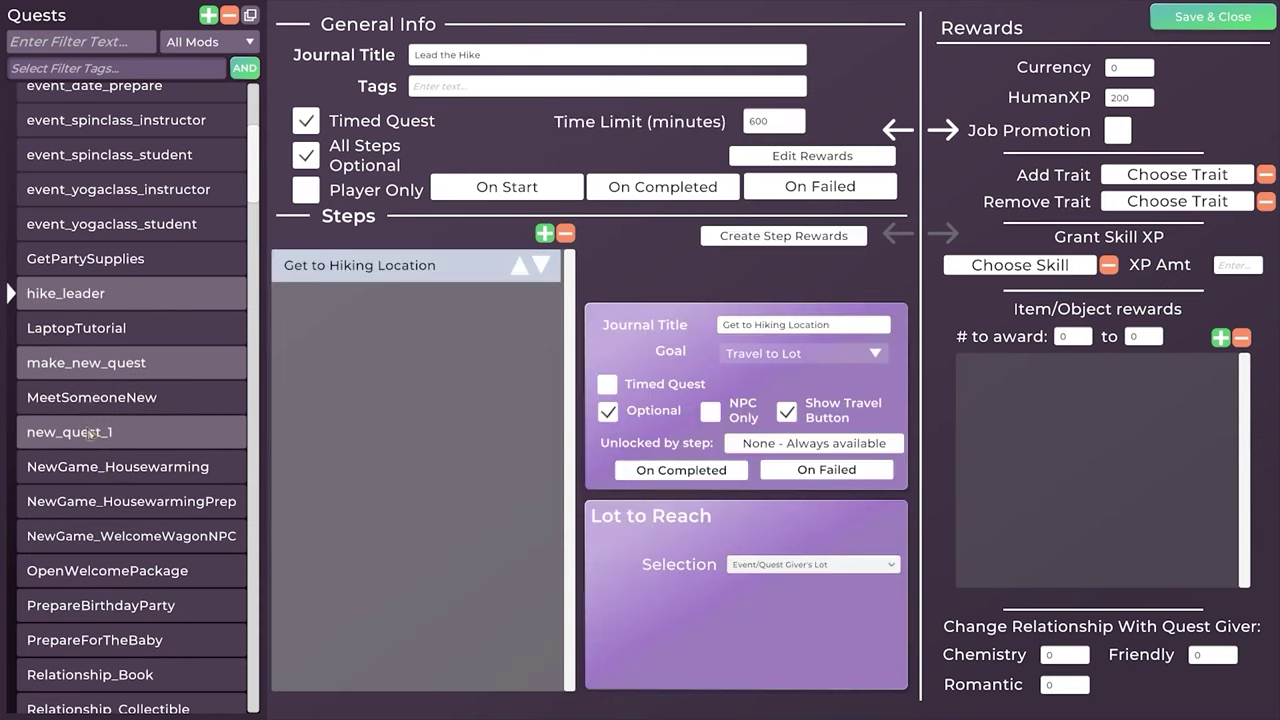
pyautogui.doubleClick(90, 432)
pyautogui.write('Hike')
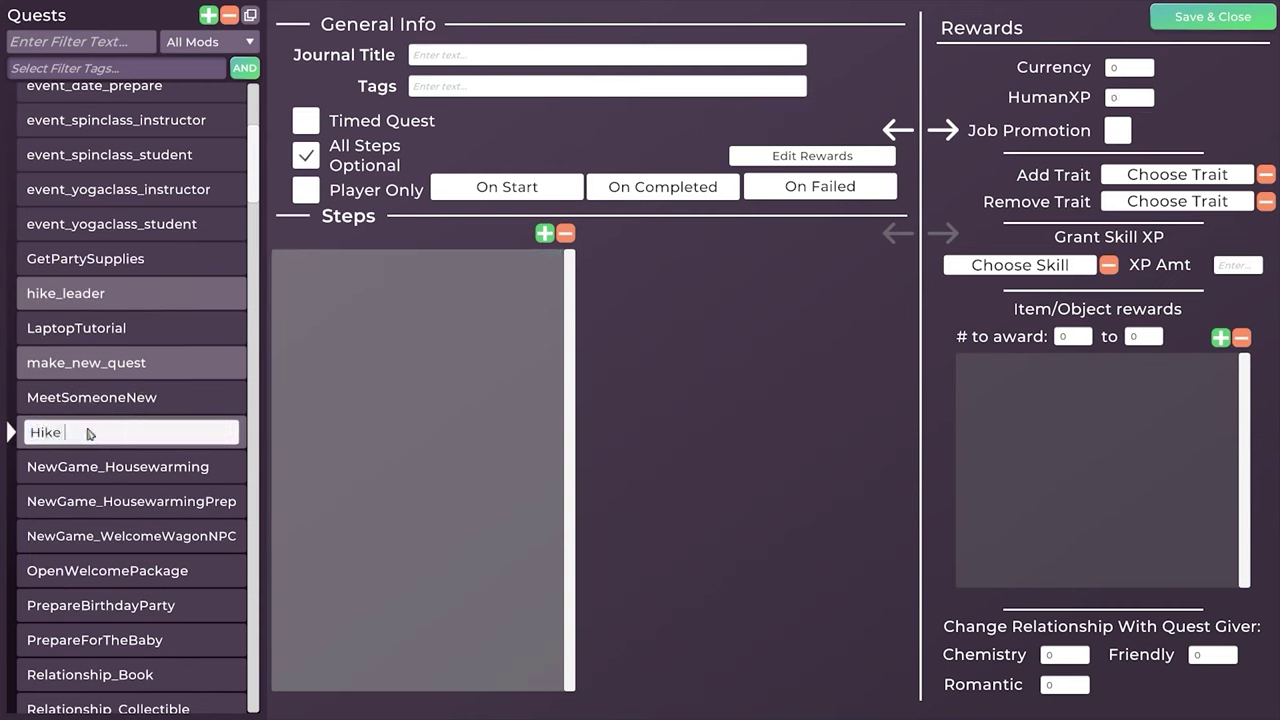
pyautogui.write(' guest')
pyautogui.press('Return')
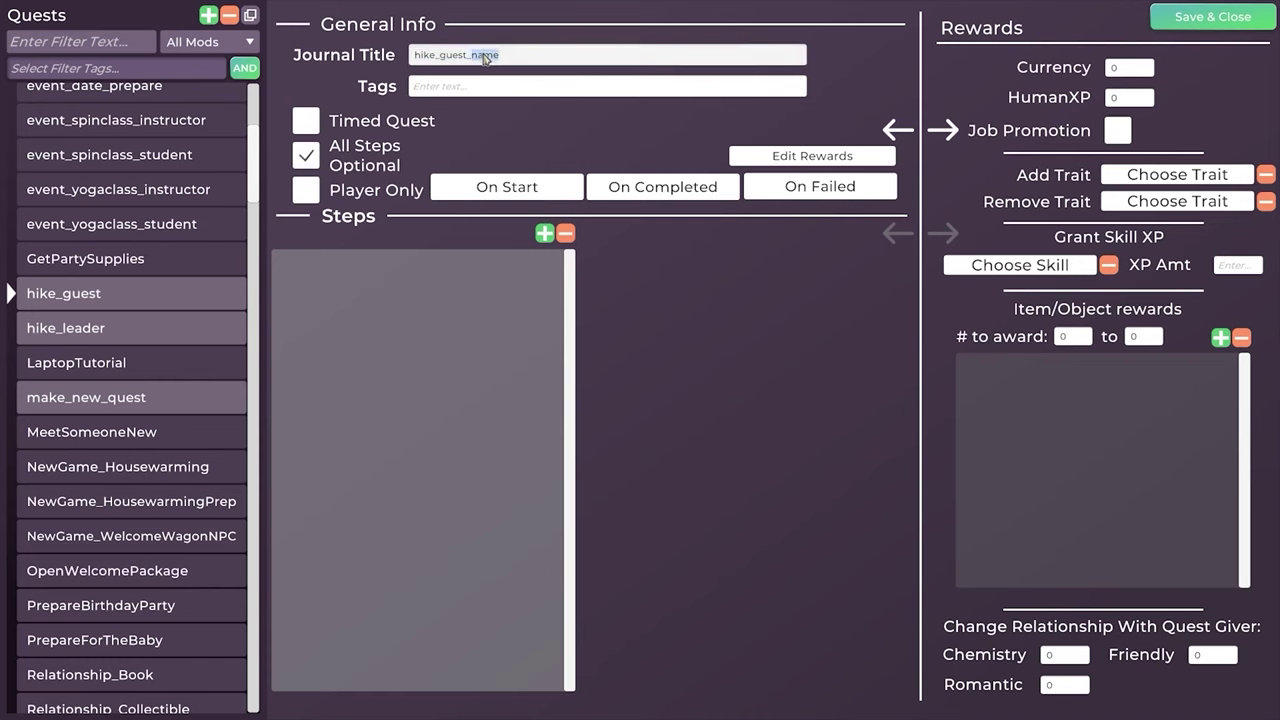
# Give the hike guest quest the journal title Enjoy the Hike and make it timed with a 600-minute limit
pyautogui.hotkey('ctrl', 'a')
pyautogui.write('Enjoy')
pyautogui.click(307, 120)
pyautogui.write('600')
# Add a step titled Take Photos of the Views with the goal Take Photograph to the hike guest quest
pyautogui.click(544, 233)
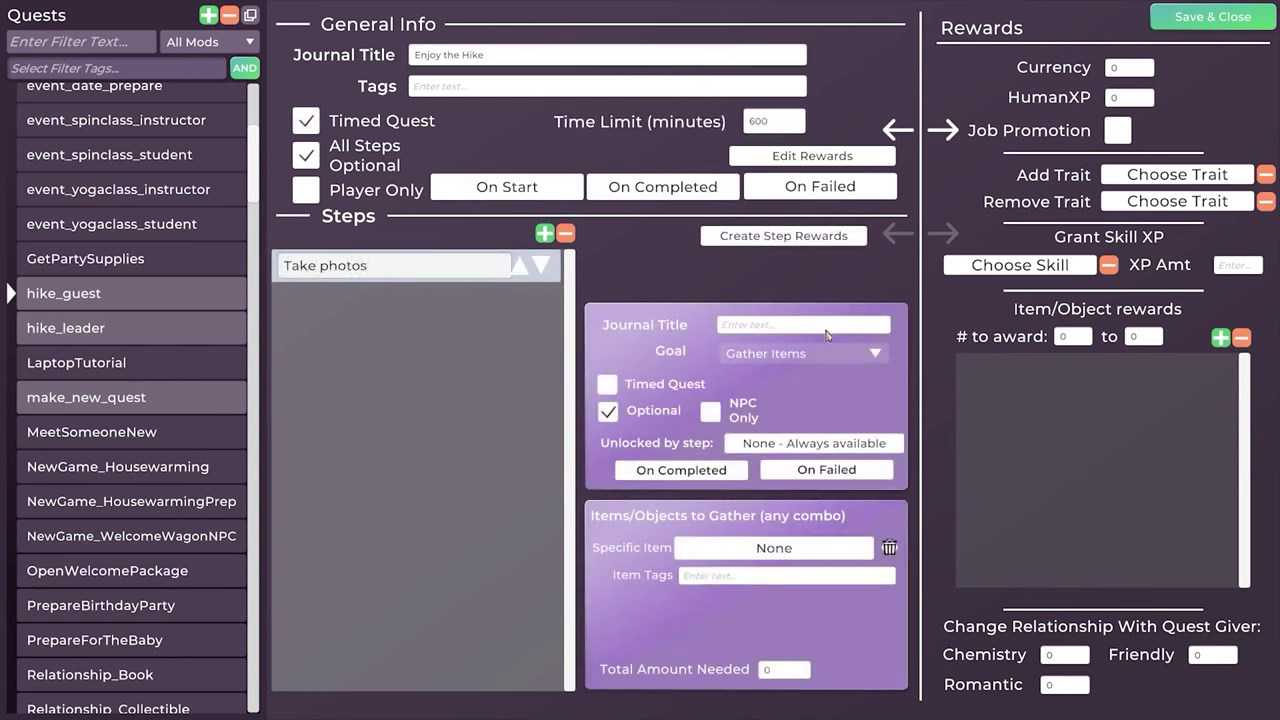
pyautogui.click(858, 351)
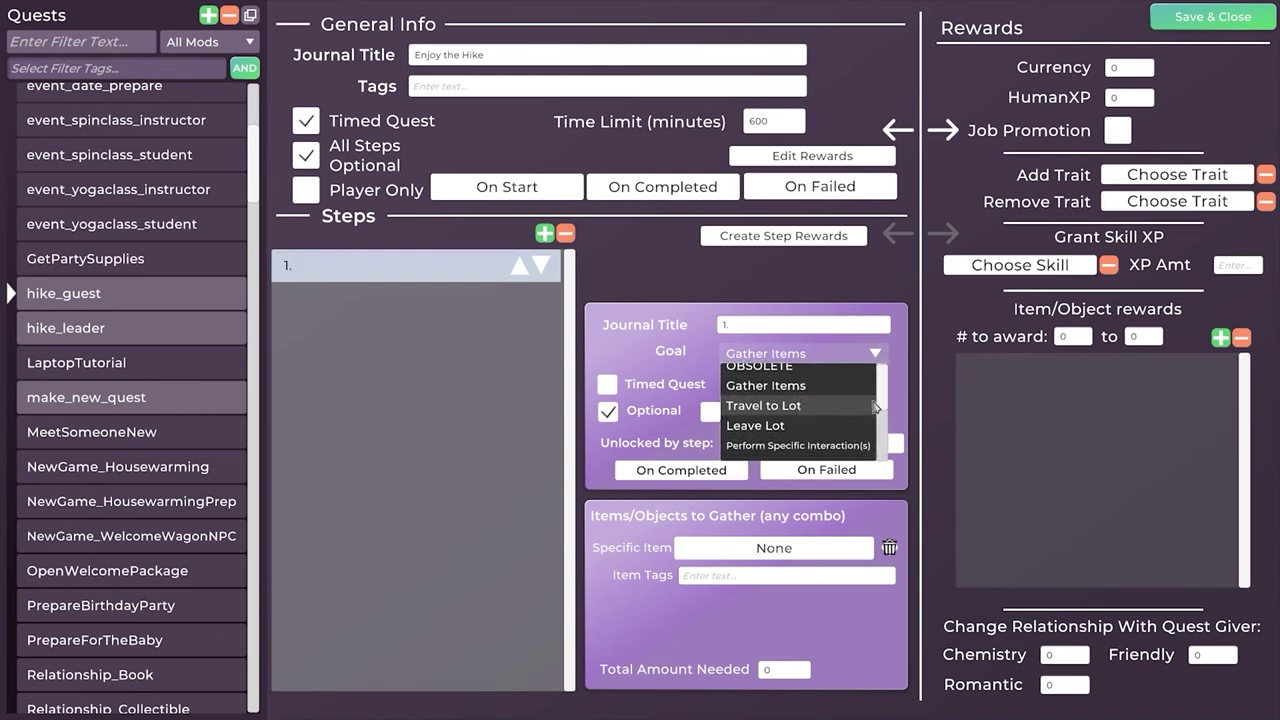
pyautogui.scroll(-3, 788, 408)
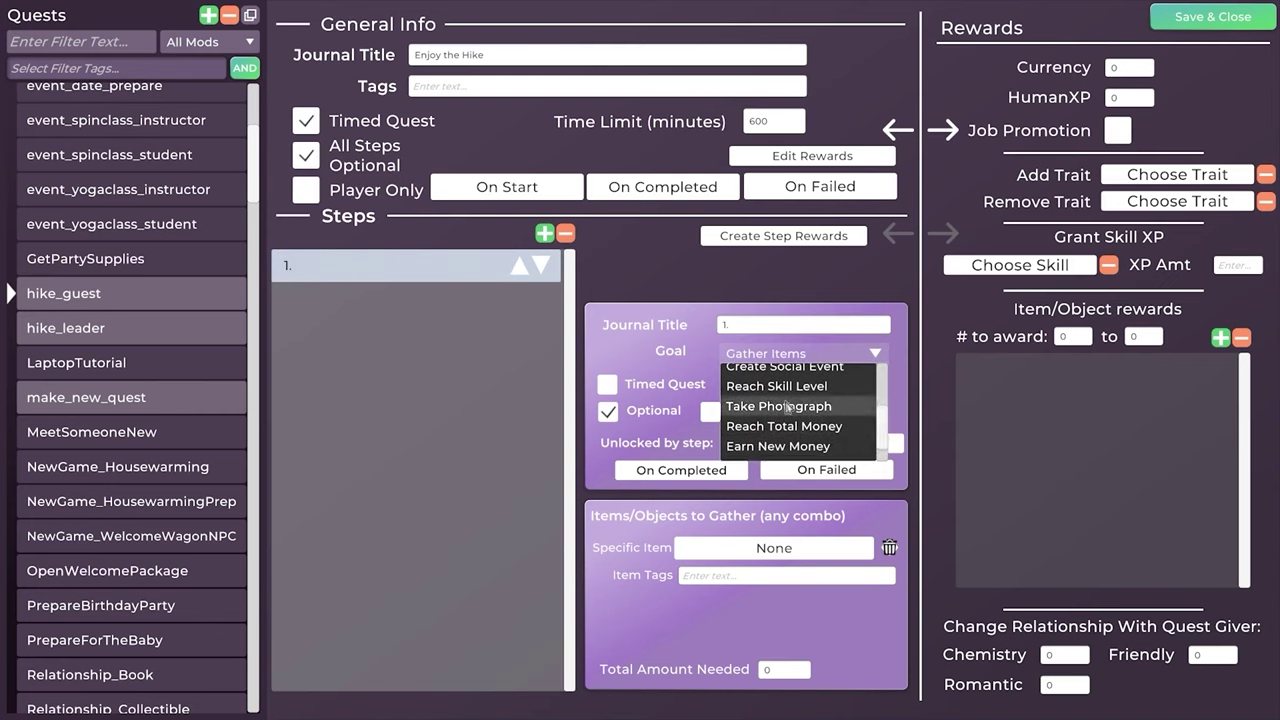
pyautogui.click(788, 406)
pyautogui.click(752, 331)
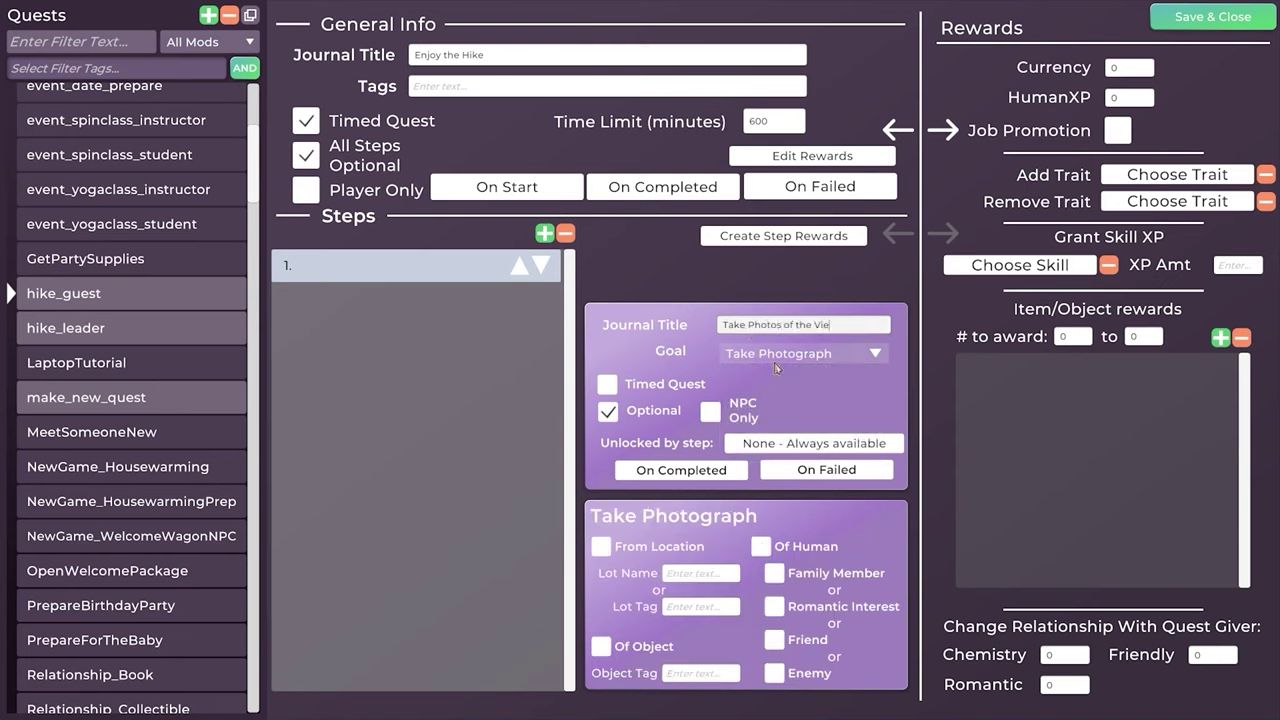
pyautogui.press('Return')
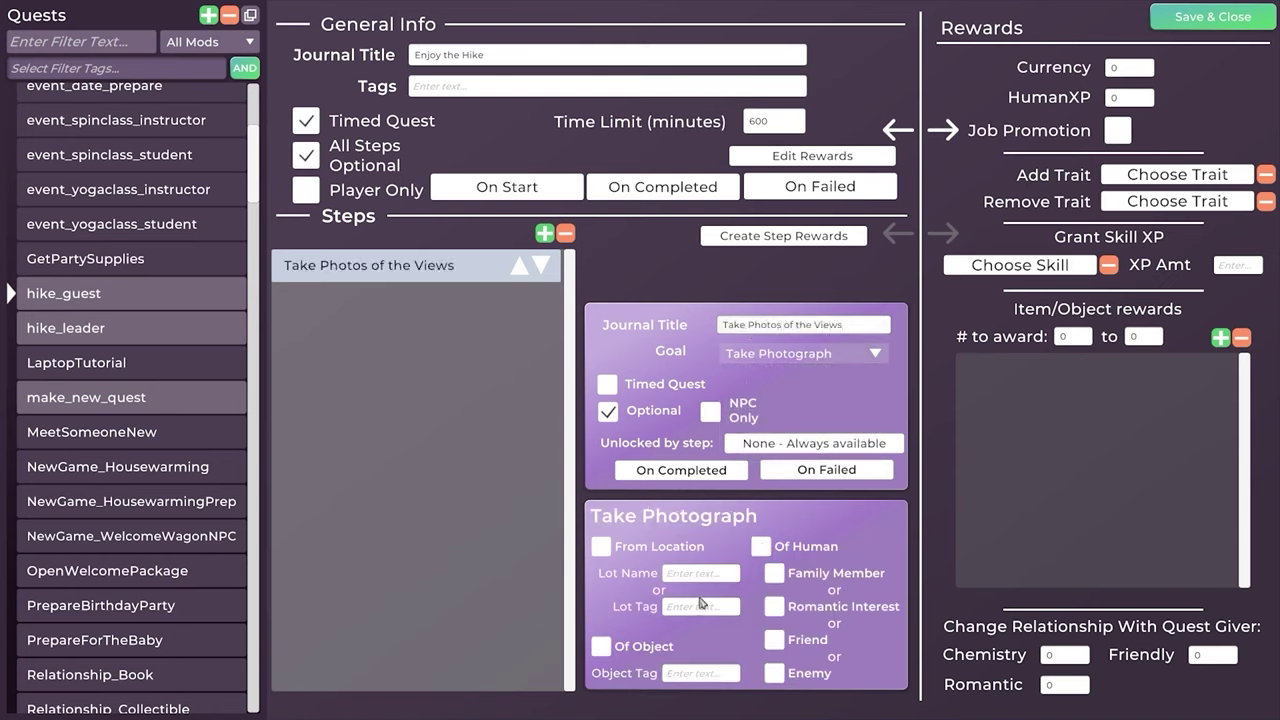
# Reward the hike guest quest with the attitude_cheerful trait and 200 HumanXP
pyautogui.click(1220, 175)
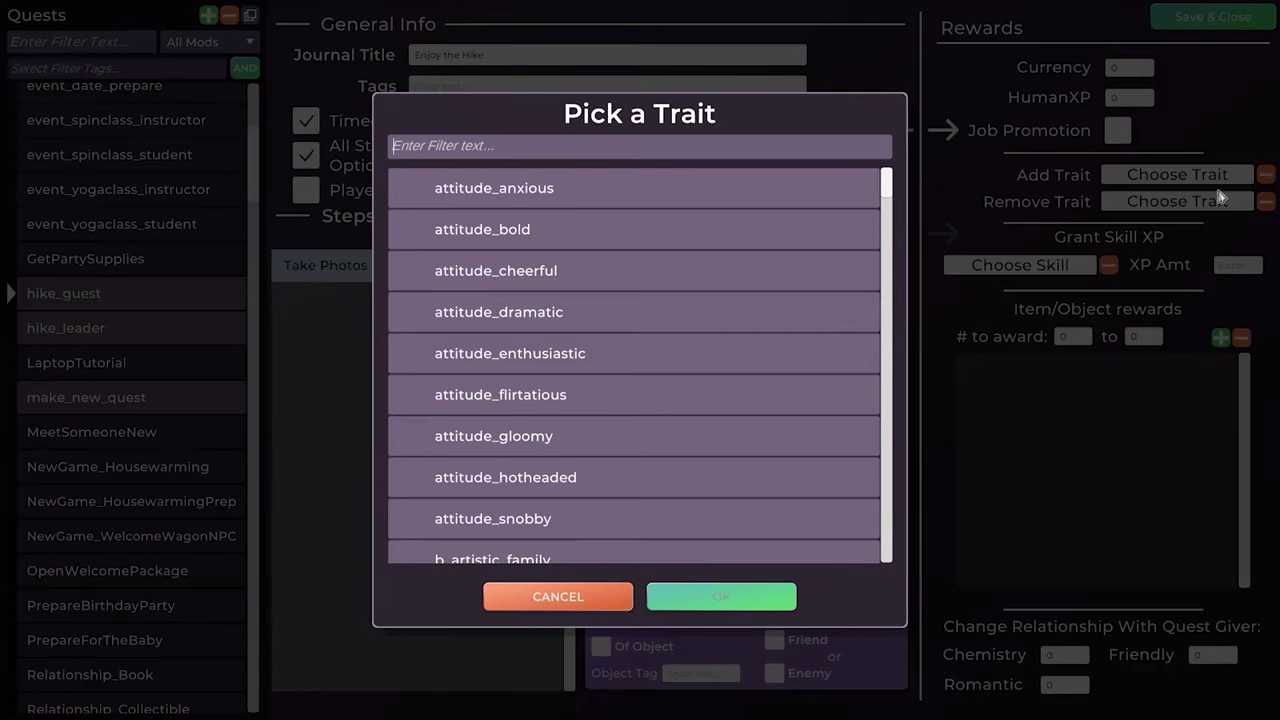
pyautogui.click(522, 145)
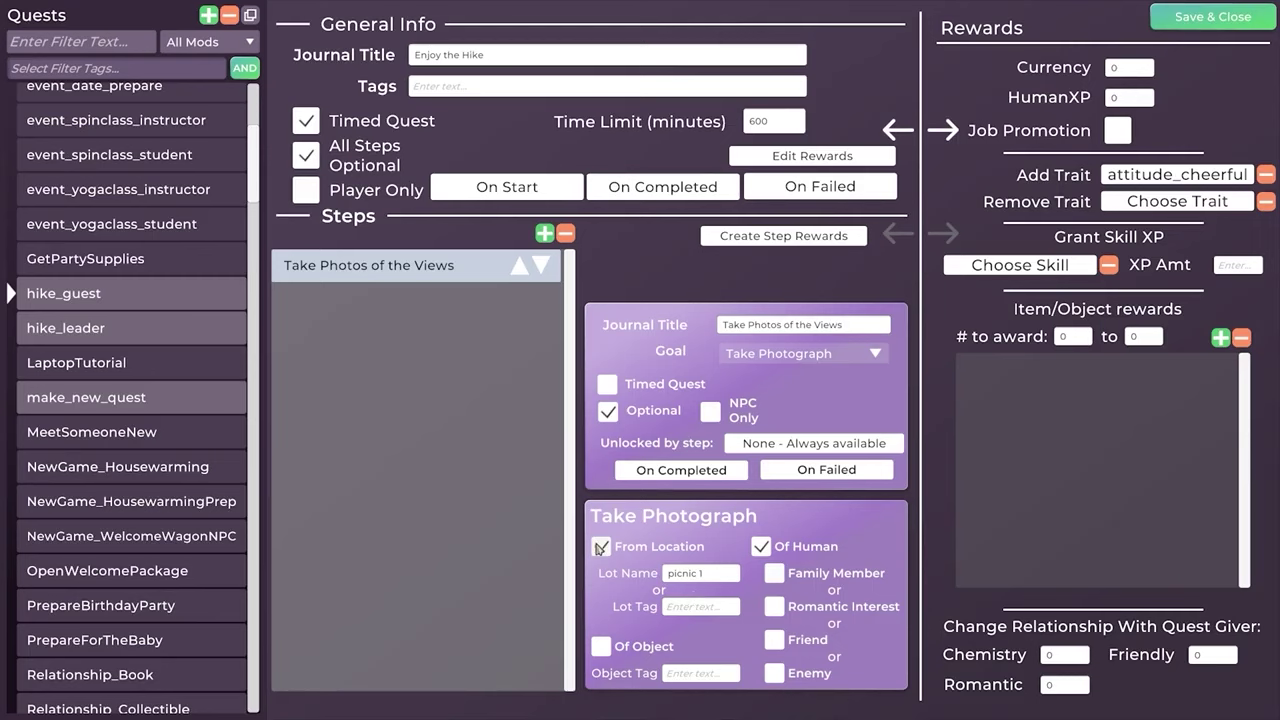
pyautogui.click(1143, 99)
# Grant 20 XP in the Fitness skill as a reward for the hike guest quest
pyautogui.click(1020, 265)
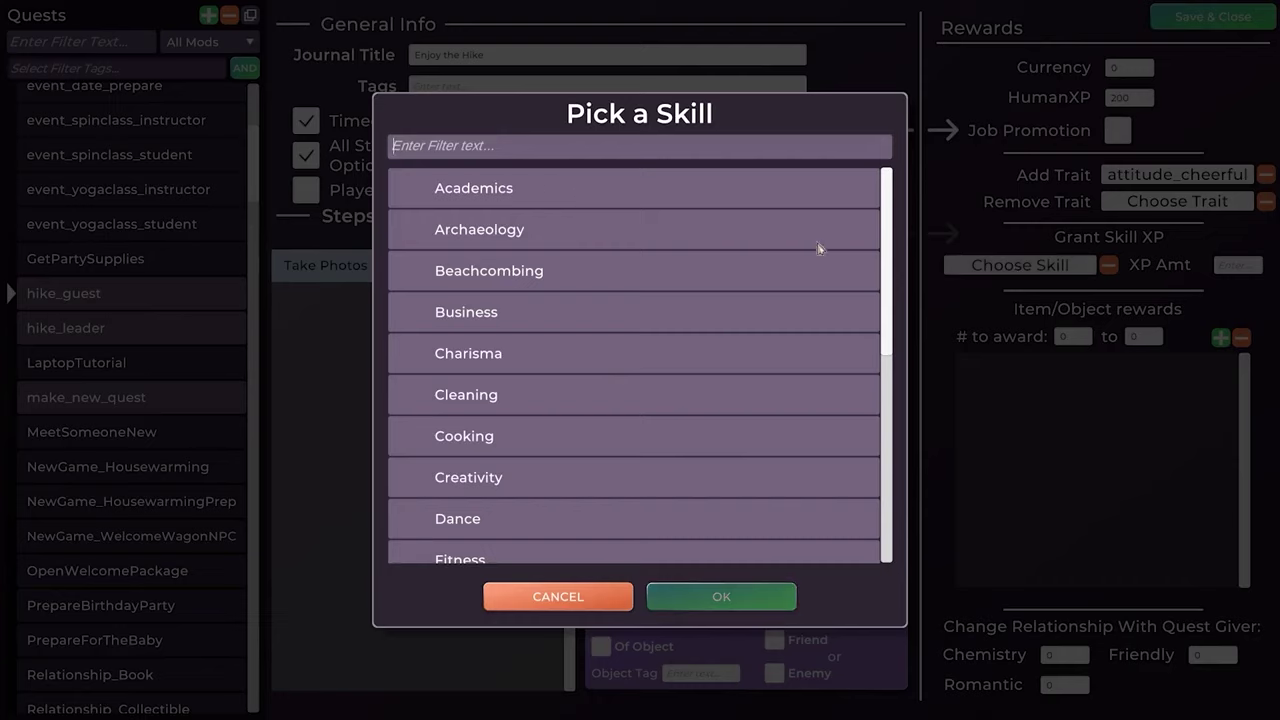
pyautogui.moveTo(887, 235); pyautogui.dragTo(360, 163)
pyautogui.scroll(-5, 531, 409)
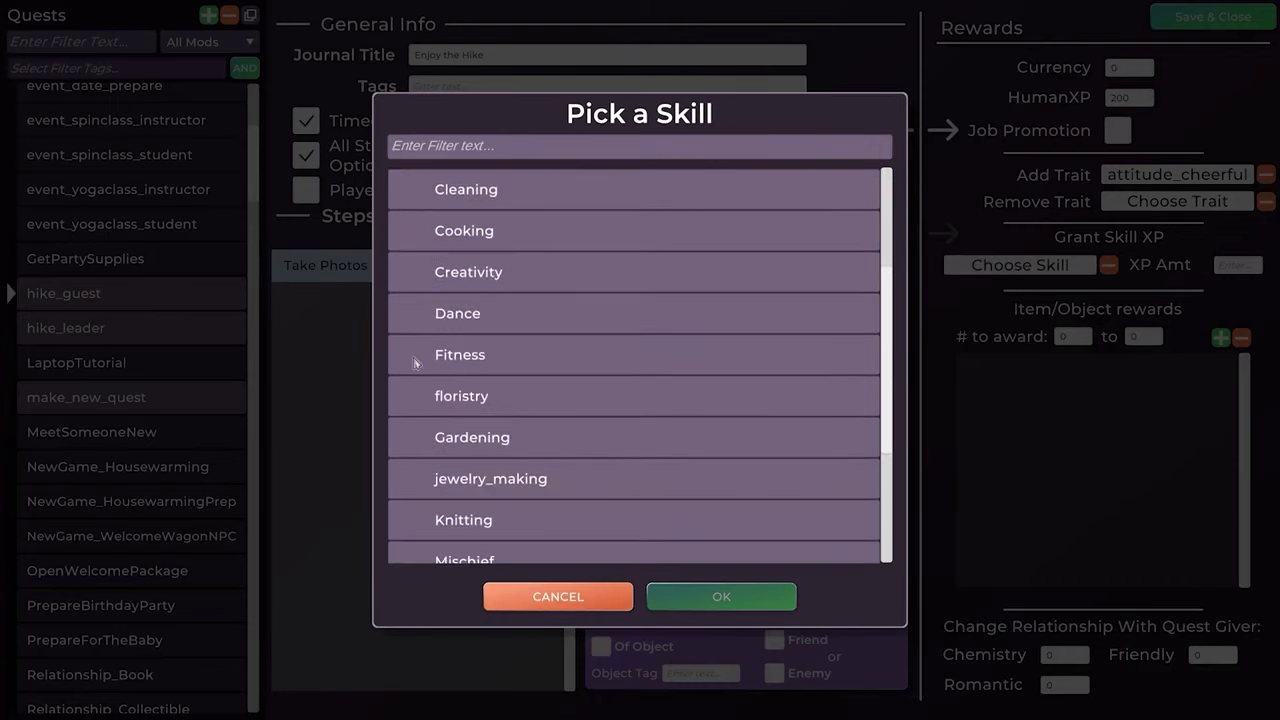
pyautogui.click(516, 370)
pyautogui.click(737, 595)
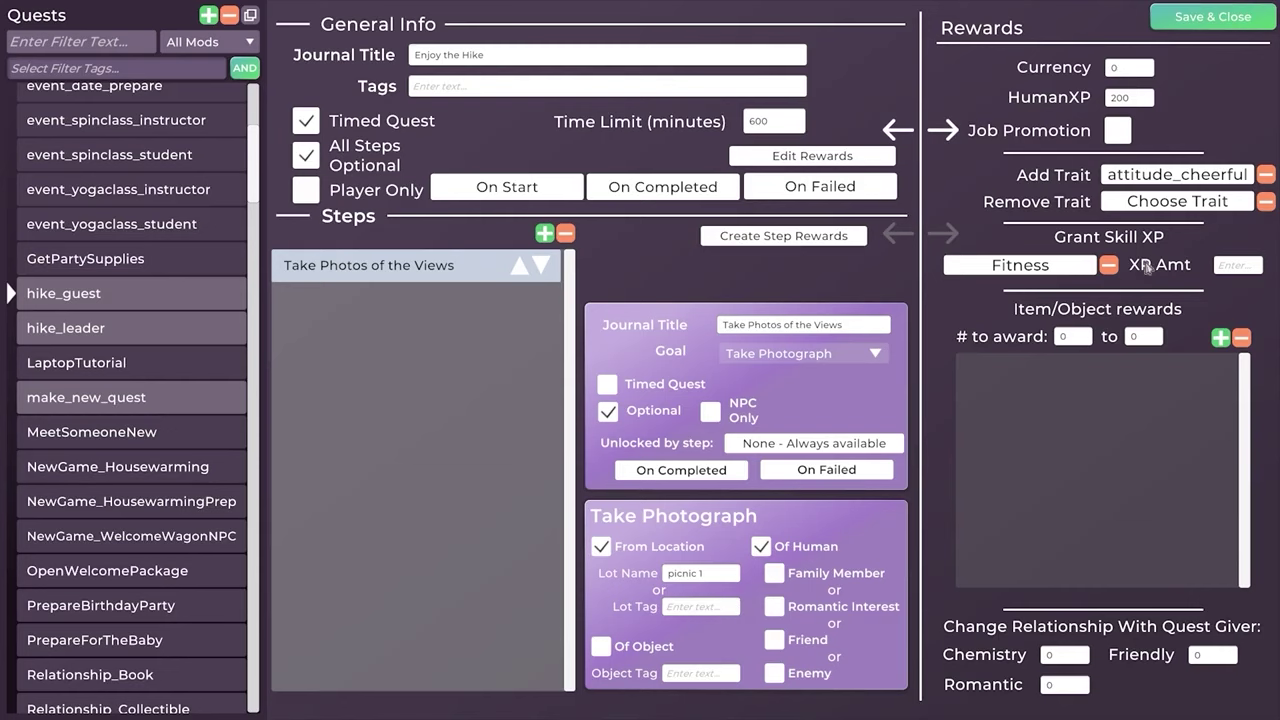
pyautogui.click(1255, 267)
# Add a second step to the hike guest quest and open its journal title for editing
pyautogui.click(544, 233)
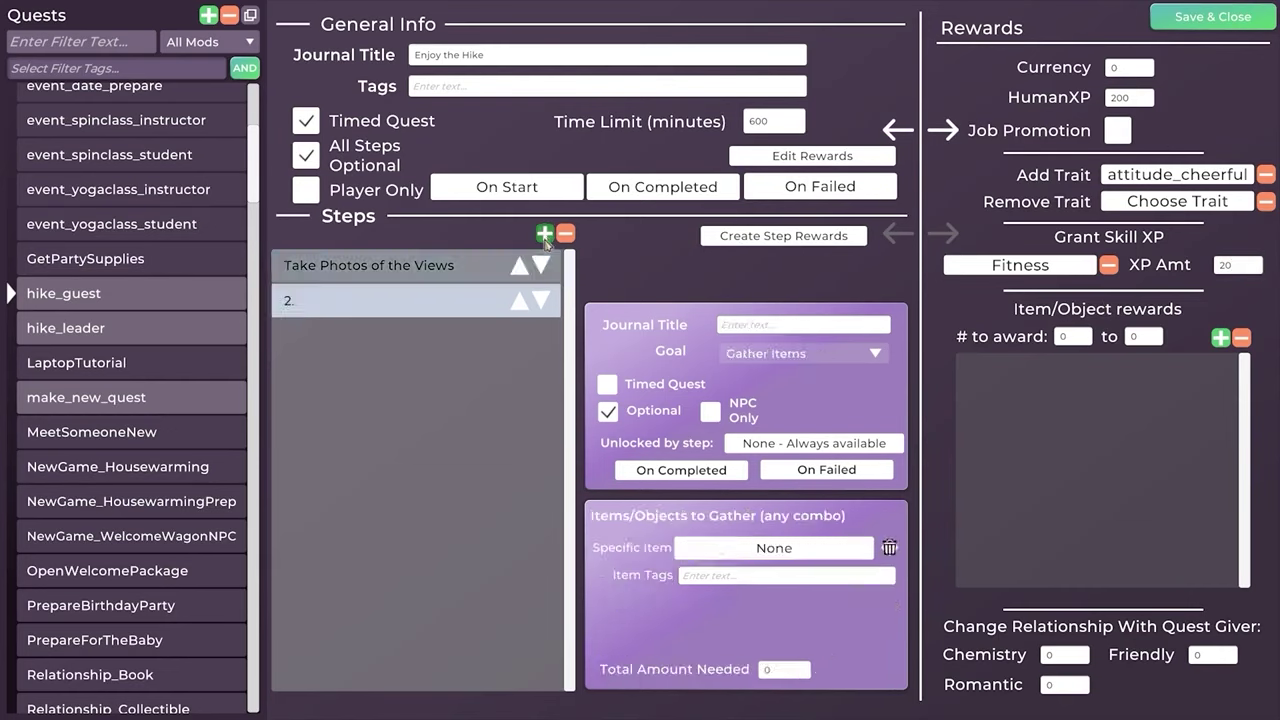
pyautogui.click(768, 325)
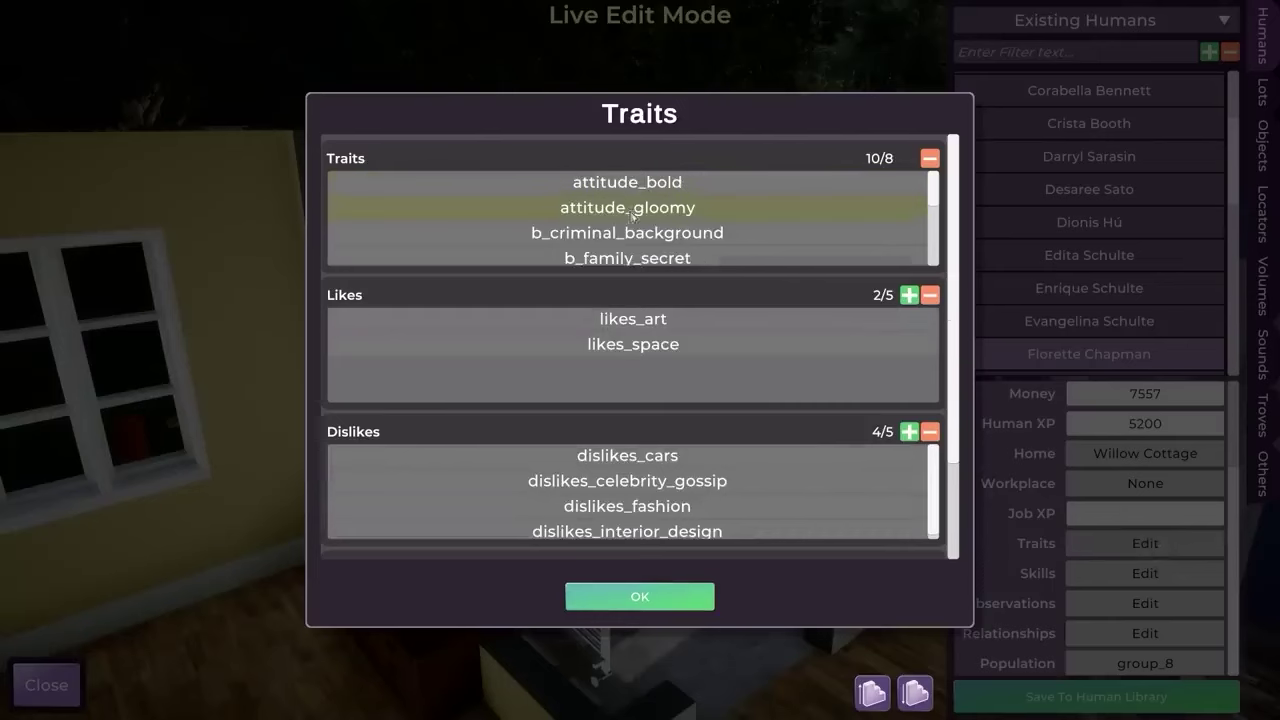
# Look through the character's traits in Life by You's Live Edit Mode and have the character outside the house do push-ups
pyautogui.scroll(-2, 633, 215)
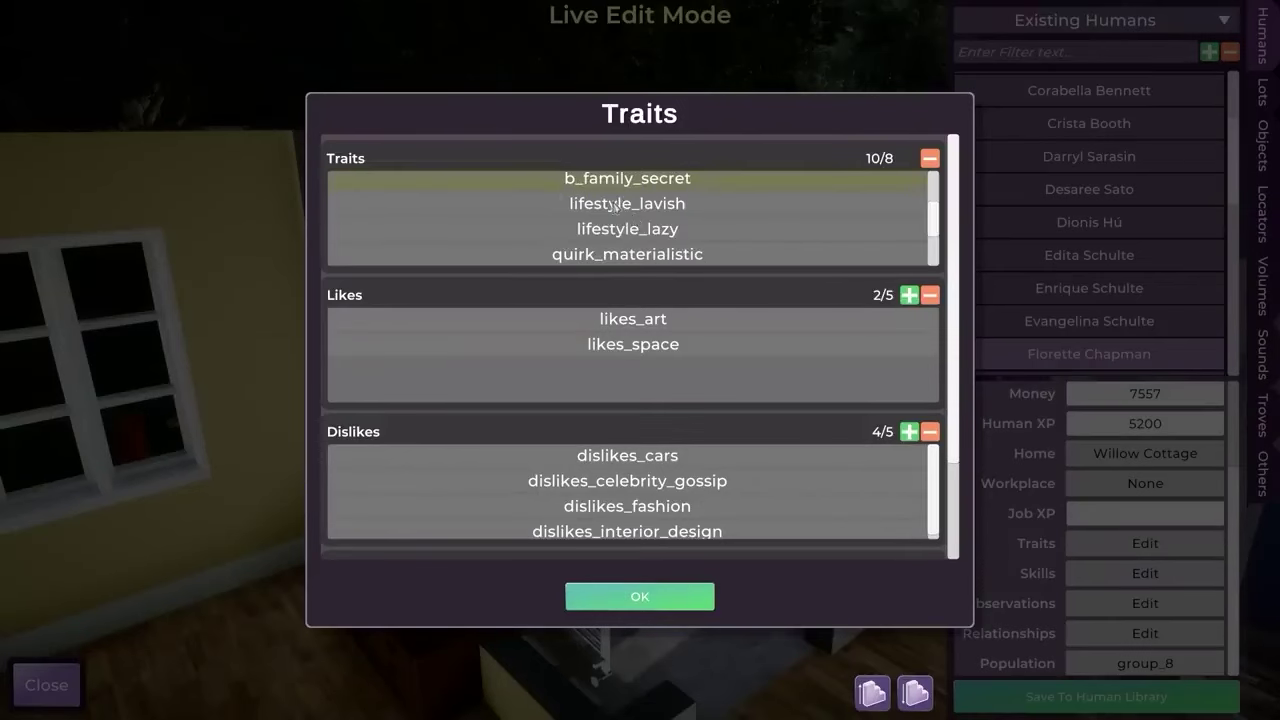
pyautogui.scroll(-2, 688, 229)
pyautogui.scroll(-1, 690, 230)
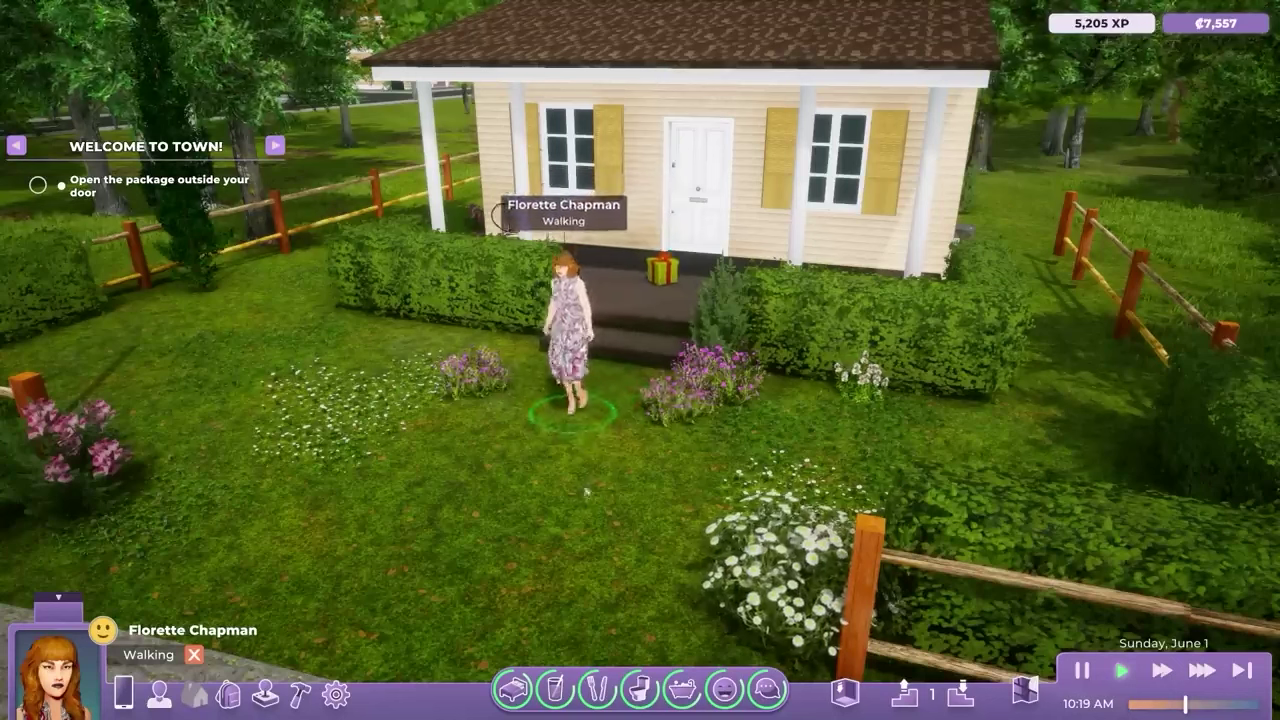
pyautogui.click(496, 380)
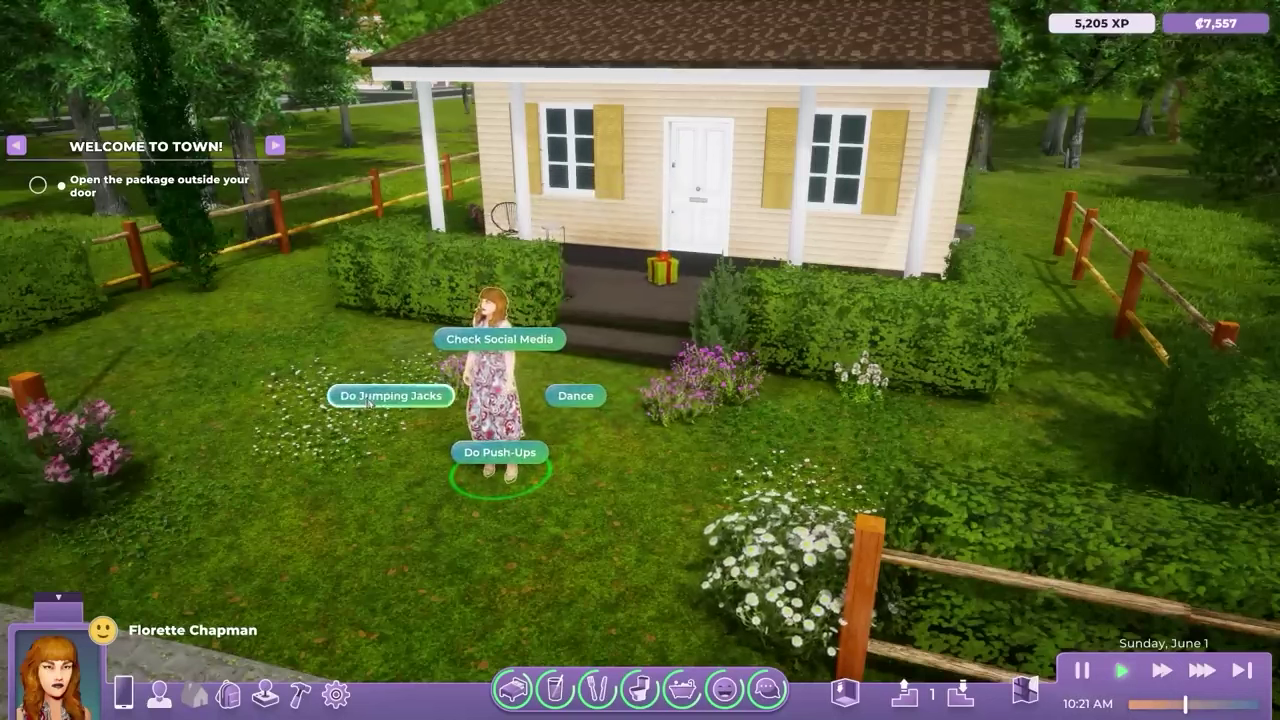
pyautogui.click(500, 452)
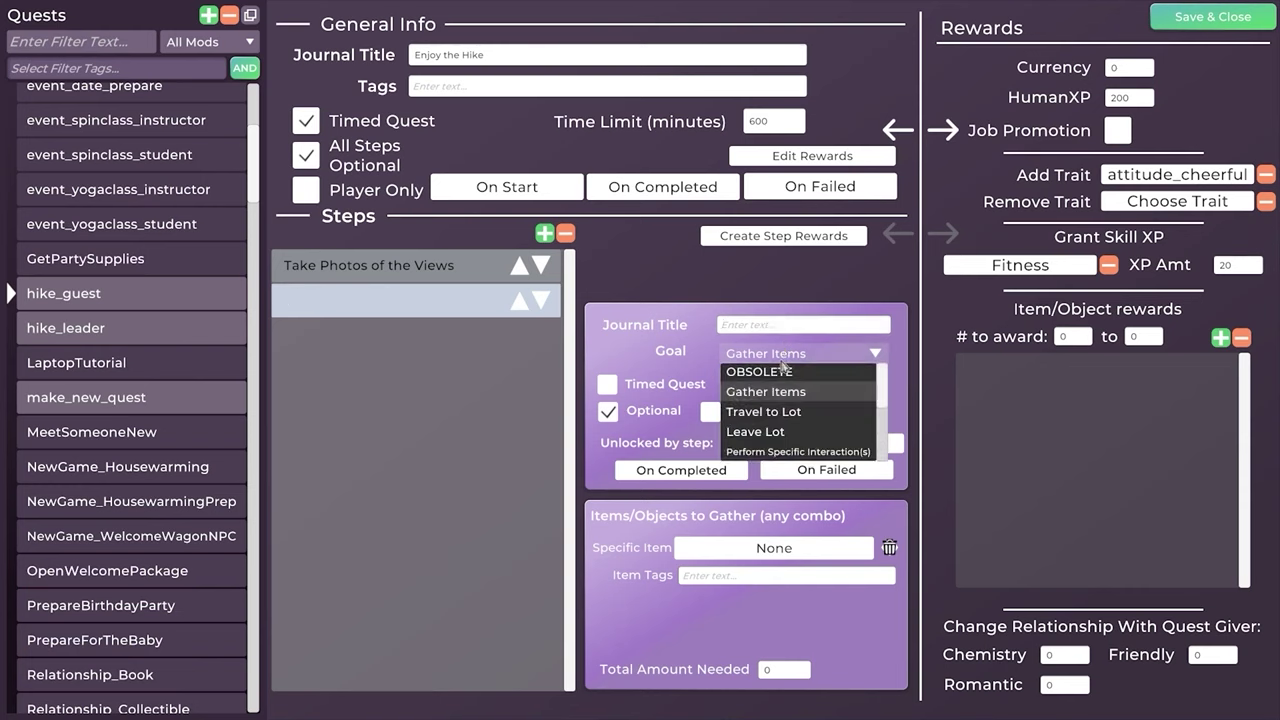
# Back in the quest editor, title the second step Admire Nature with goal Perform Specific Interaction(s) and interaction name Observe Nature
pyautogui.click(795, 447)
pyautogui.click(800, 353)
pyautogui.click(739, 450)
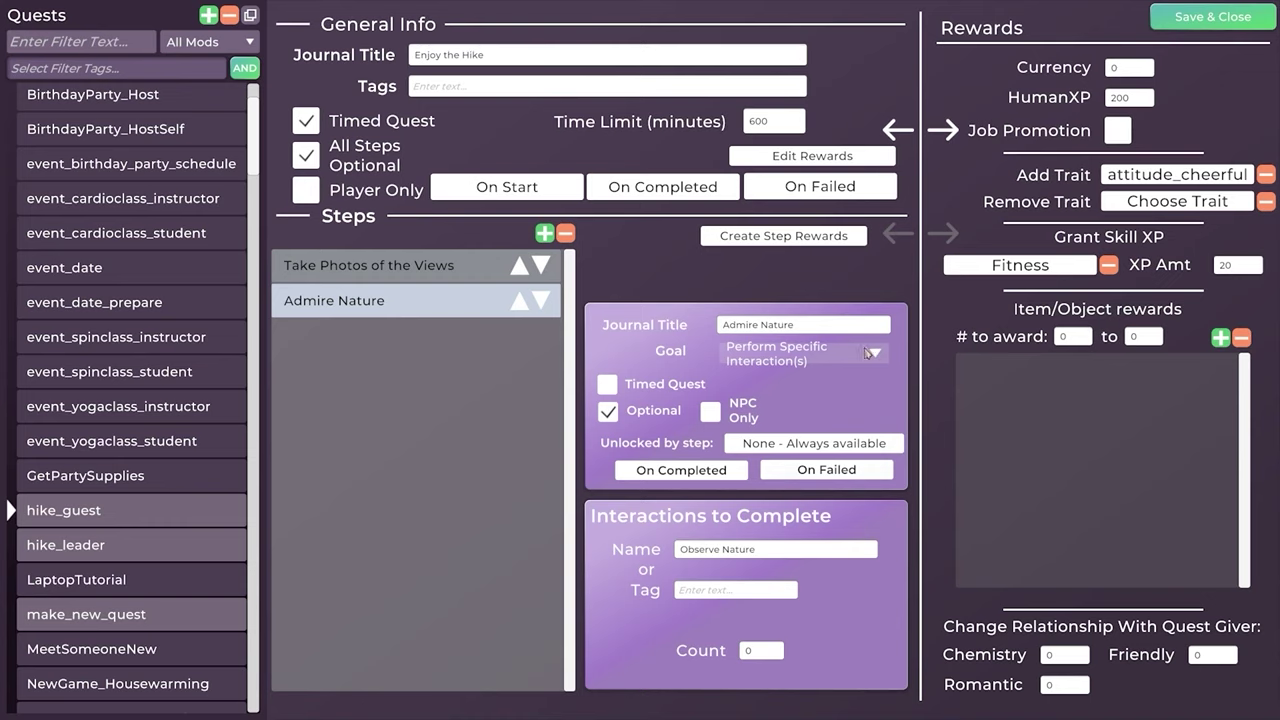
# Limit the Take Photos of the Views step to the lot Picnic and to objects tagged plant, without requiring a human
pyautogui.click(541, 299)
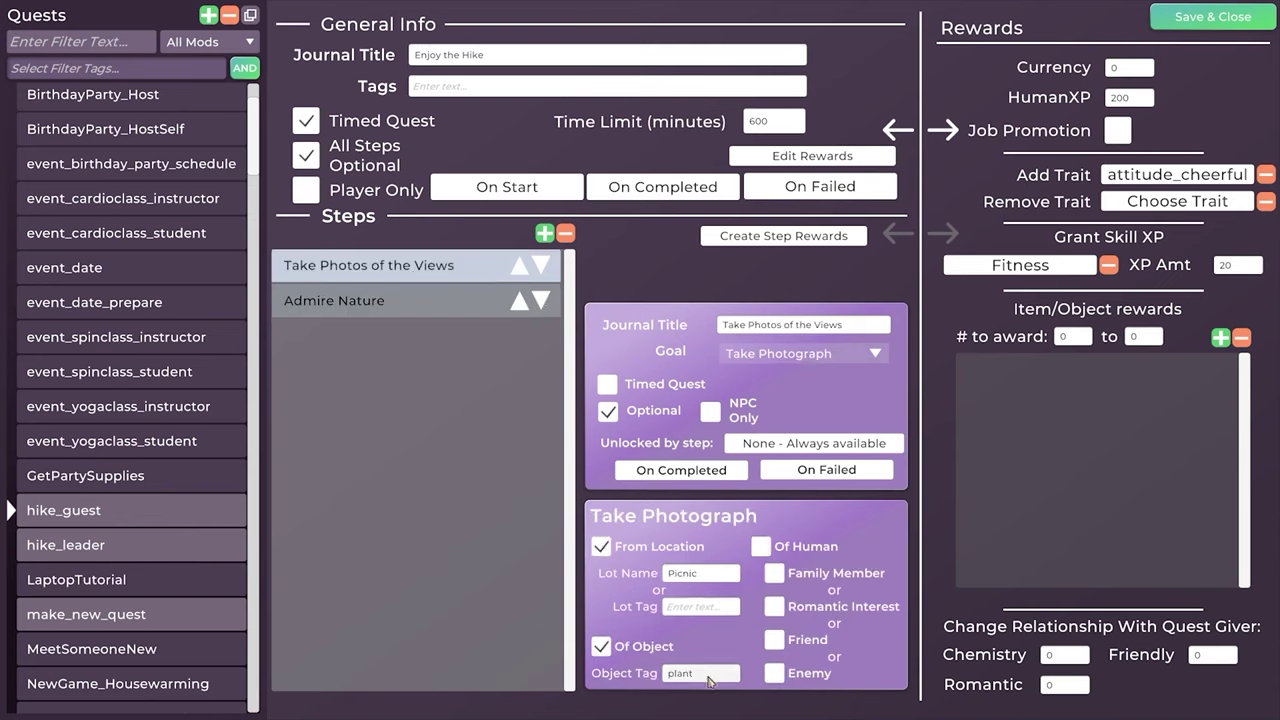
pyautogui.click(668, 680)
pyautogui.click(334, 300)
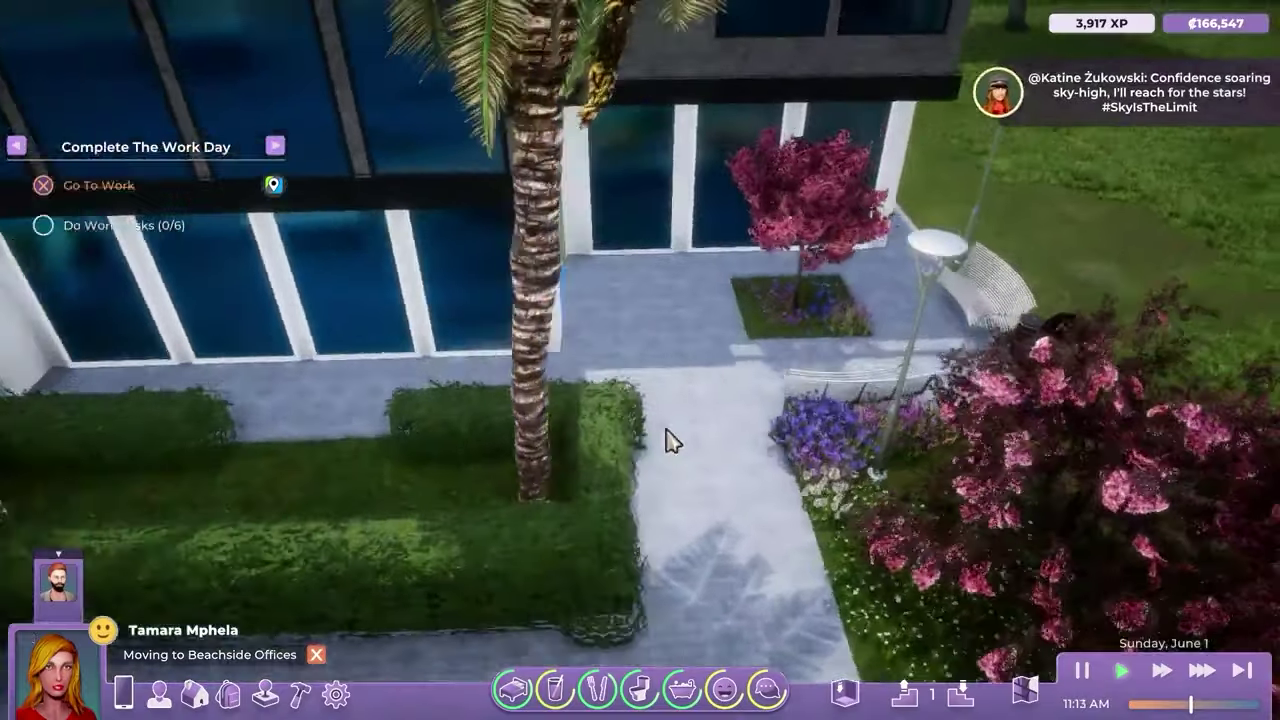
pyautogui.scroll(5, 666, 437)
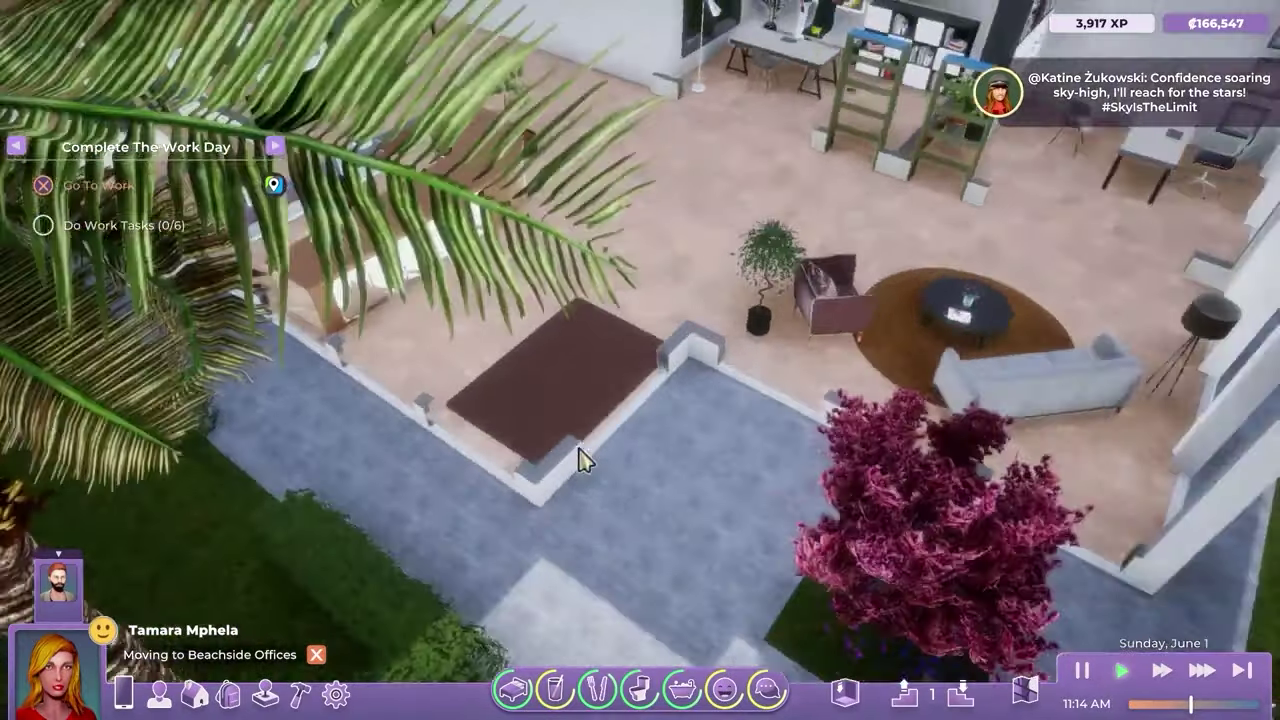
pyautogui.scroll(5, 585, 460)
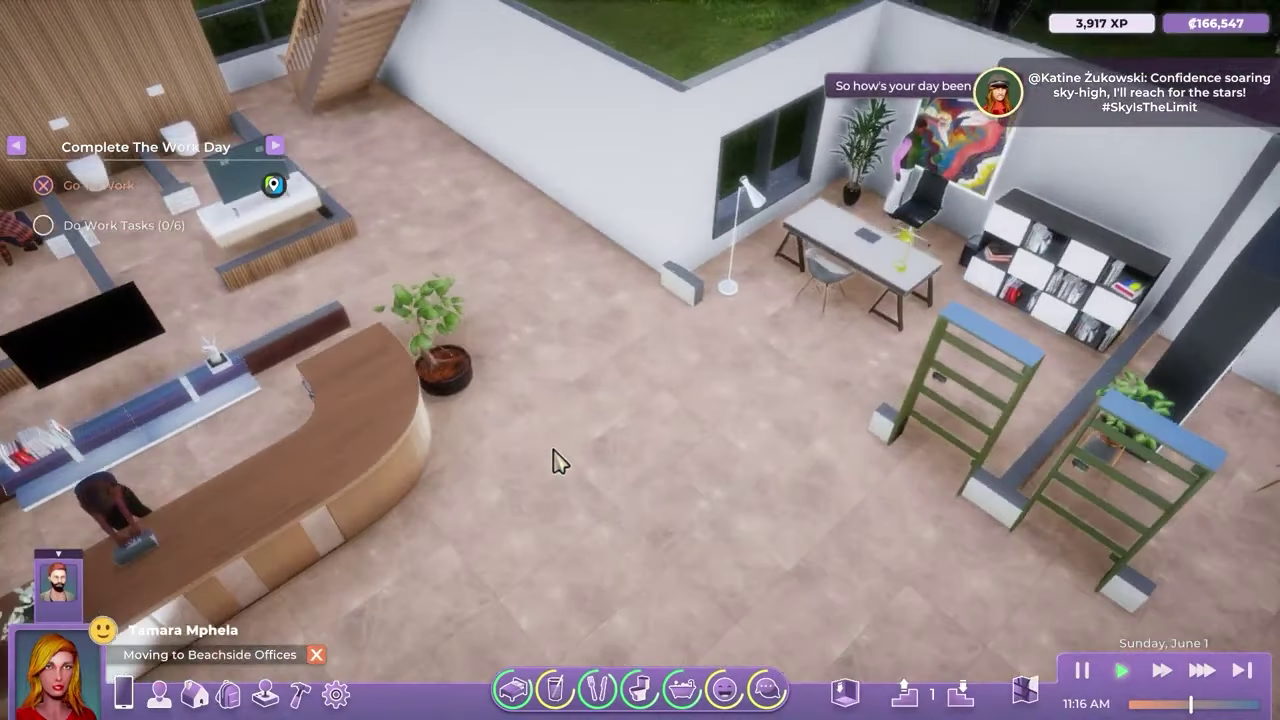
pyautogui.scroll(-3, 556, 460)
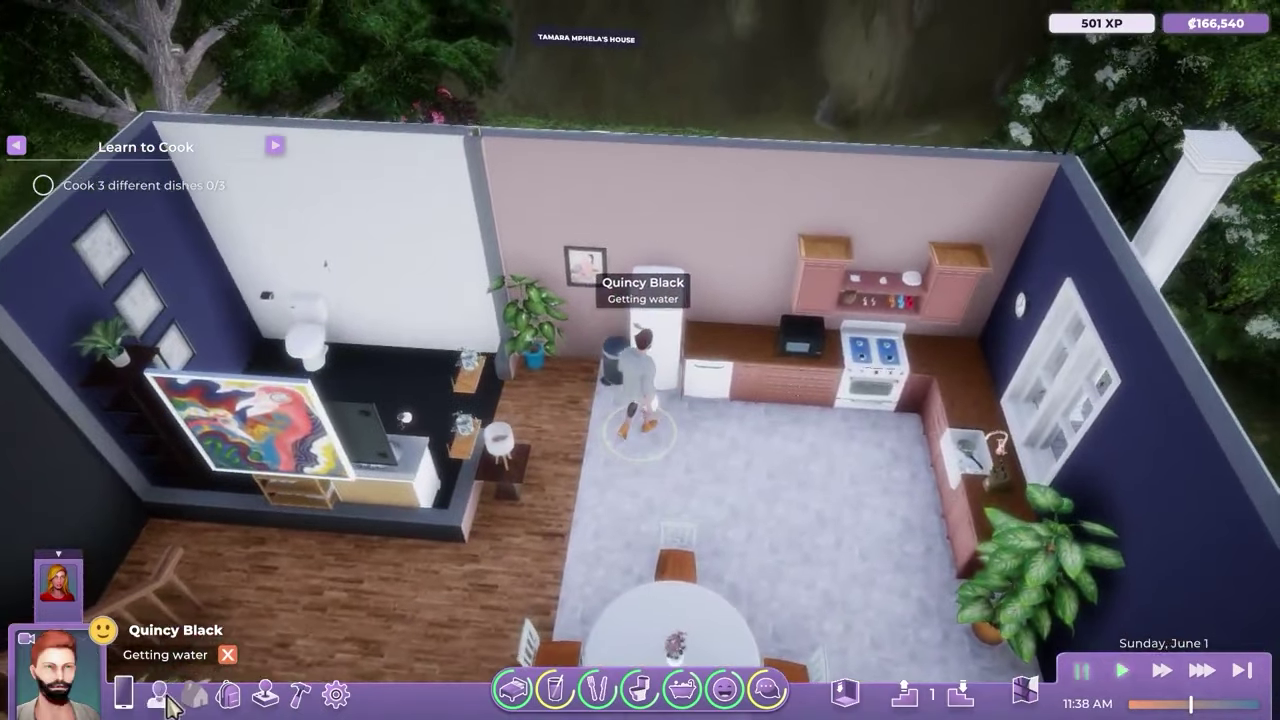
# Review the character's A Quick Clean quest and current career details, then return to the household view
pyautogui.click(158, 692)
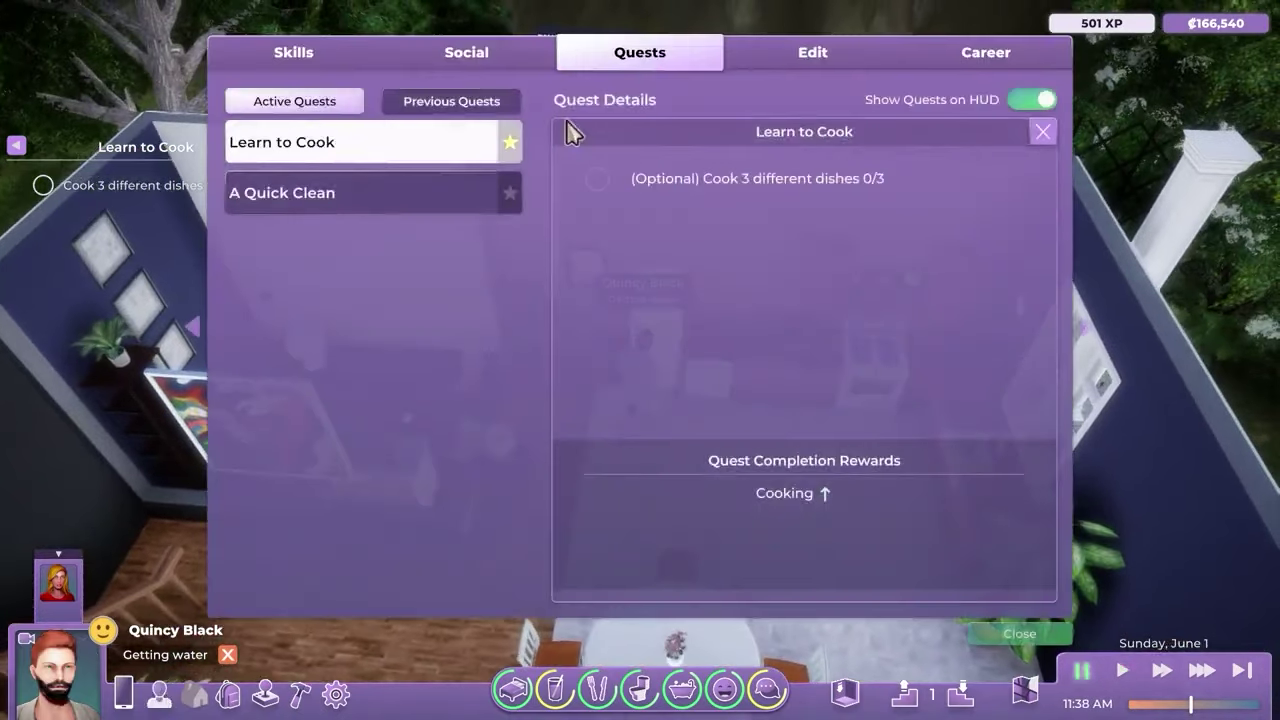
pyautogui.click(380, 200)
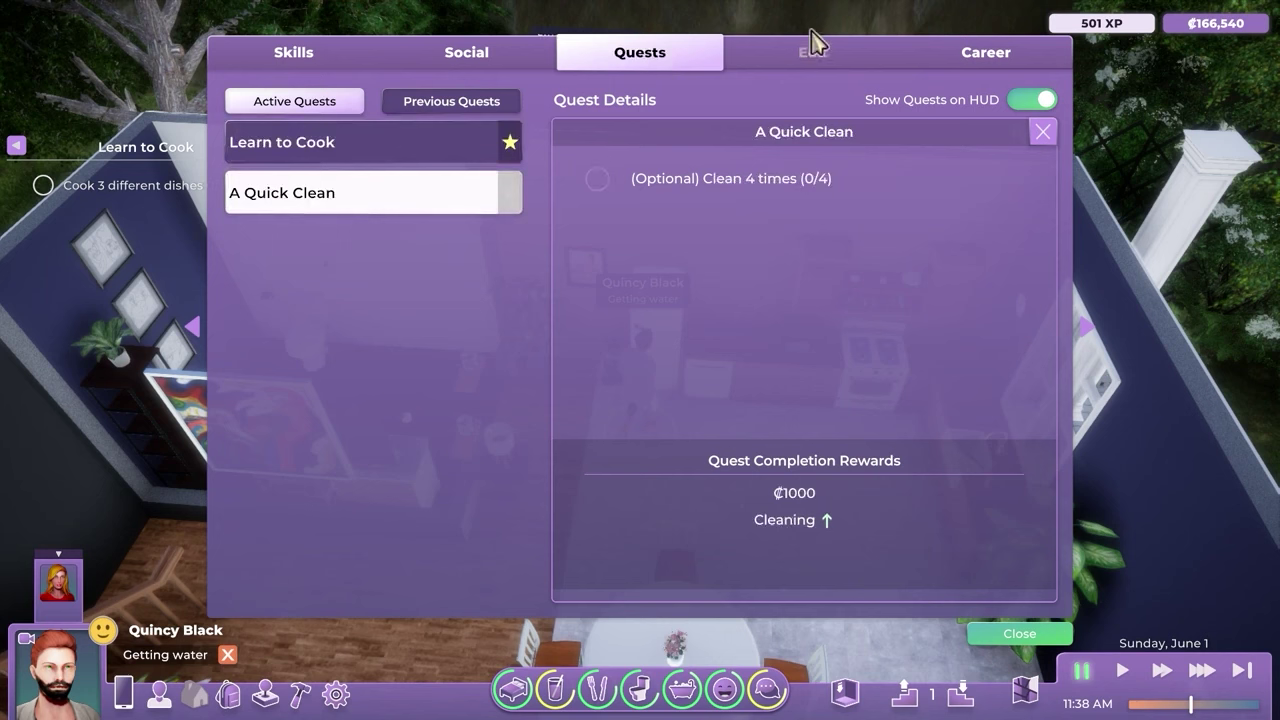
pyautogui.click(985, 52)
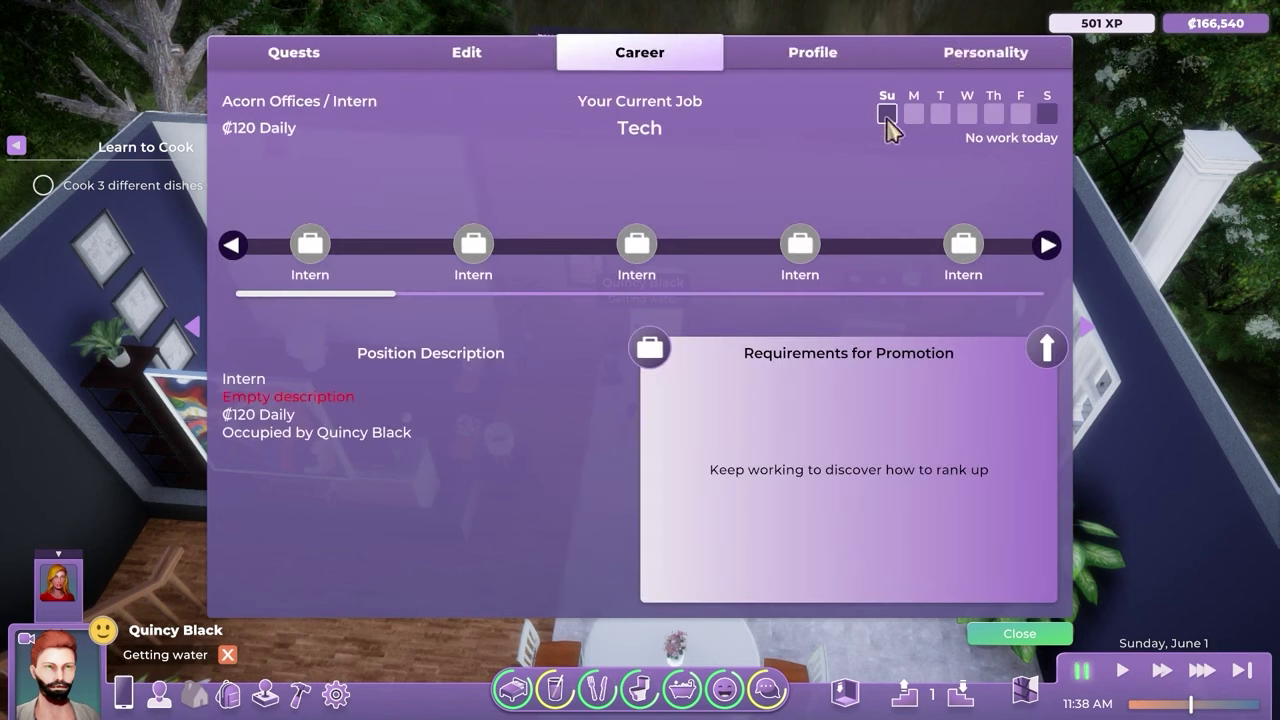
pyautogui.click(1018, 634)
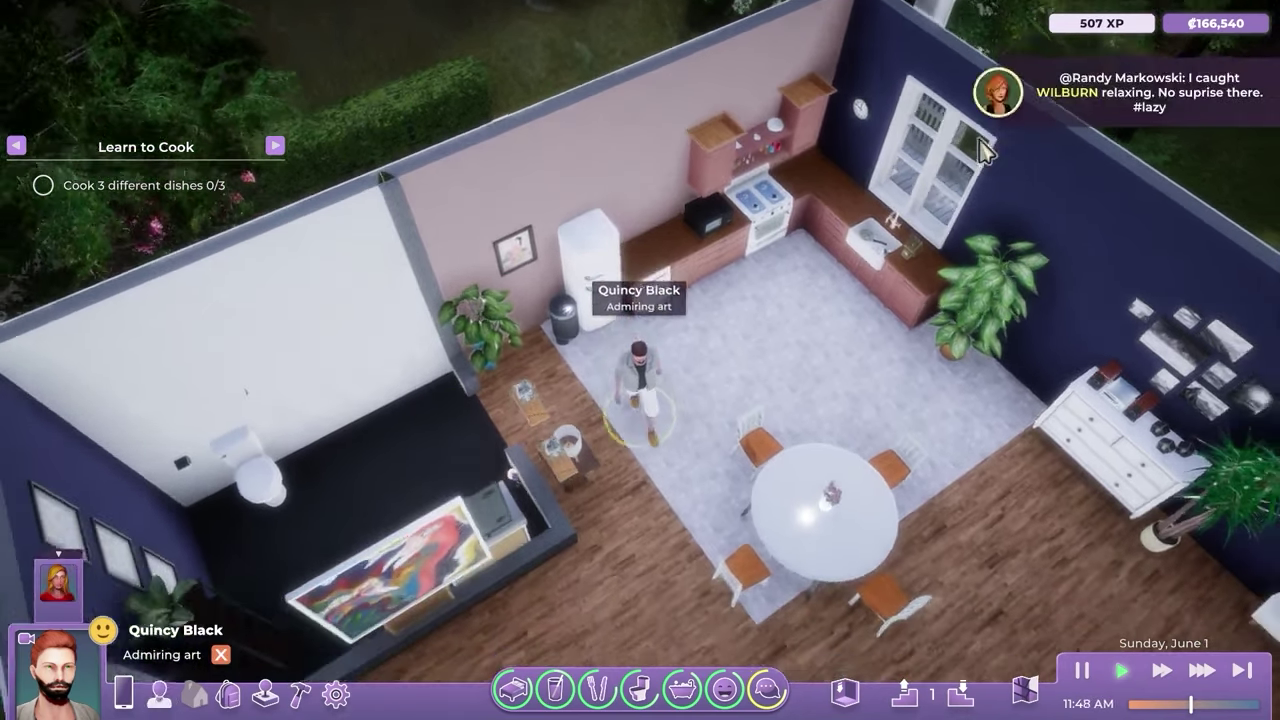
pyautogui.click(834, 192)
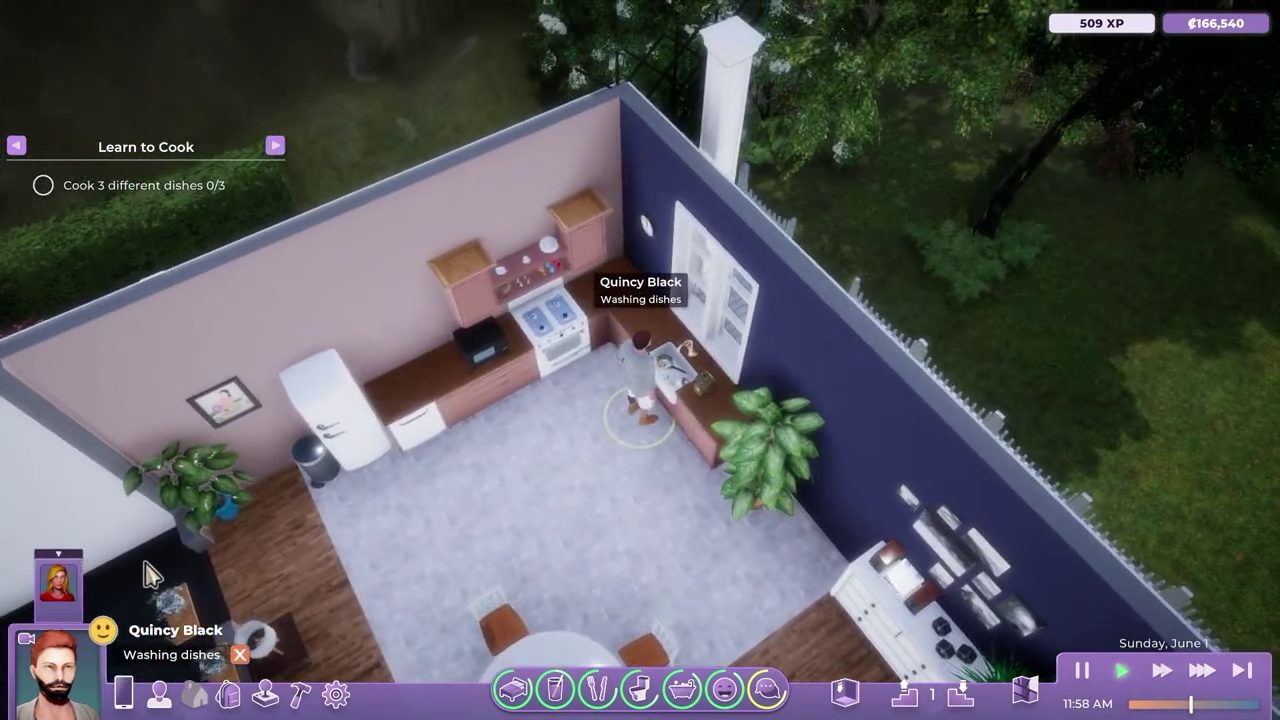
pyautogui.click(58, 582)
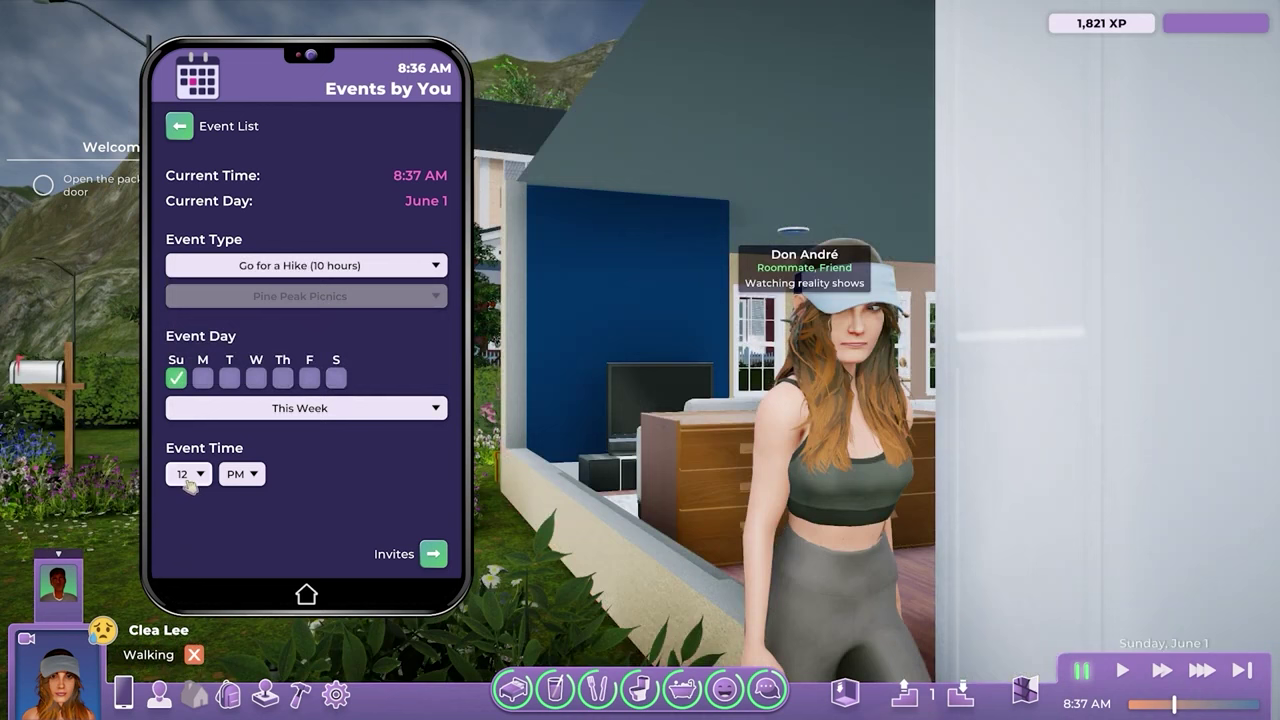
# Set the start time of the Go for a Hike event to 10 AM
pyautogui.click(190, 474)
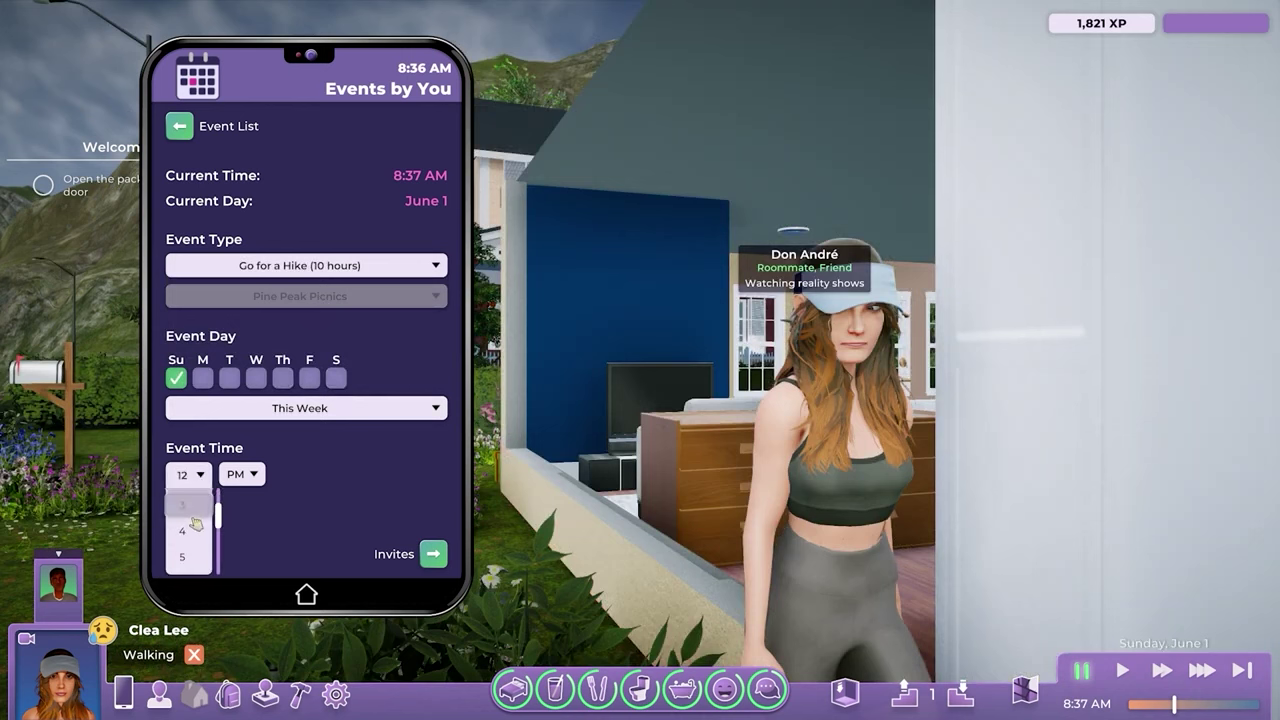
pyautogui.scroll(-1, 190, 523)
pyautogui.scroll(-1, 190, 540)
pyautogui.click(190, 560)
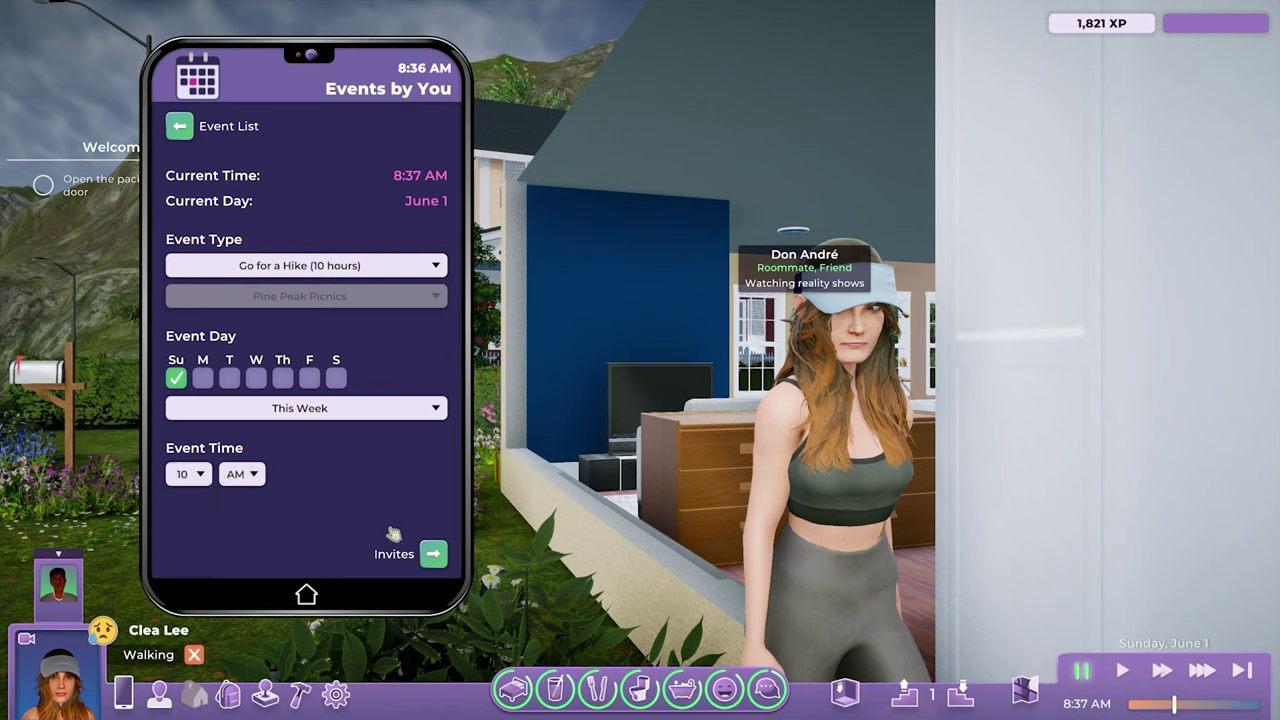
# Invite the roommate in the go_on_a_hike role, confirm the Go for a Hike event and leave the events app
pyautogui.click(428, 554)
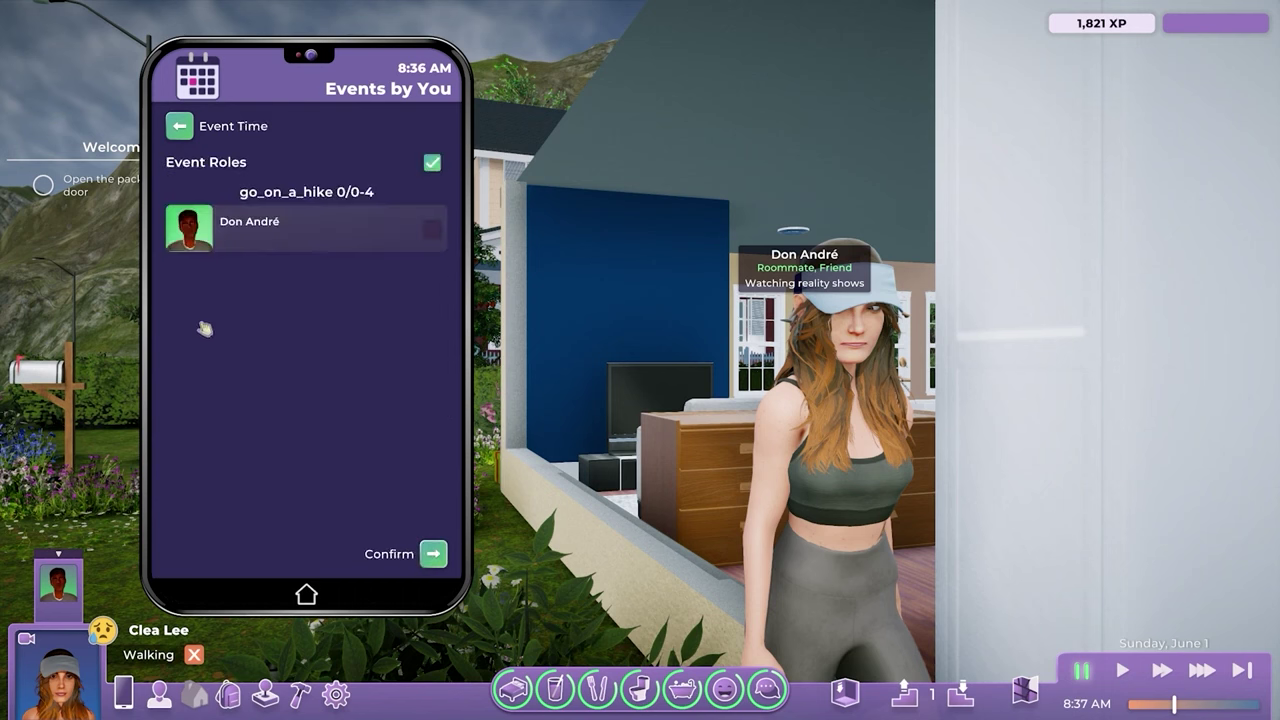
pyautogui.click(429, 231)
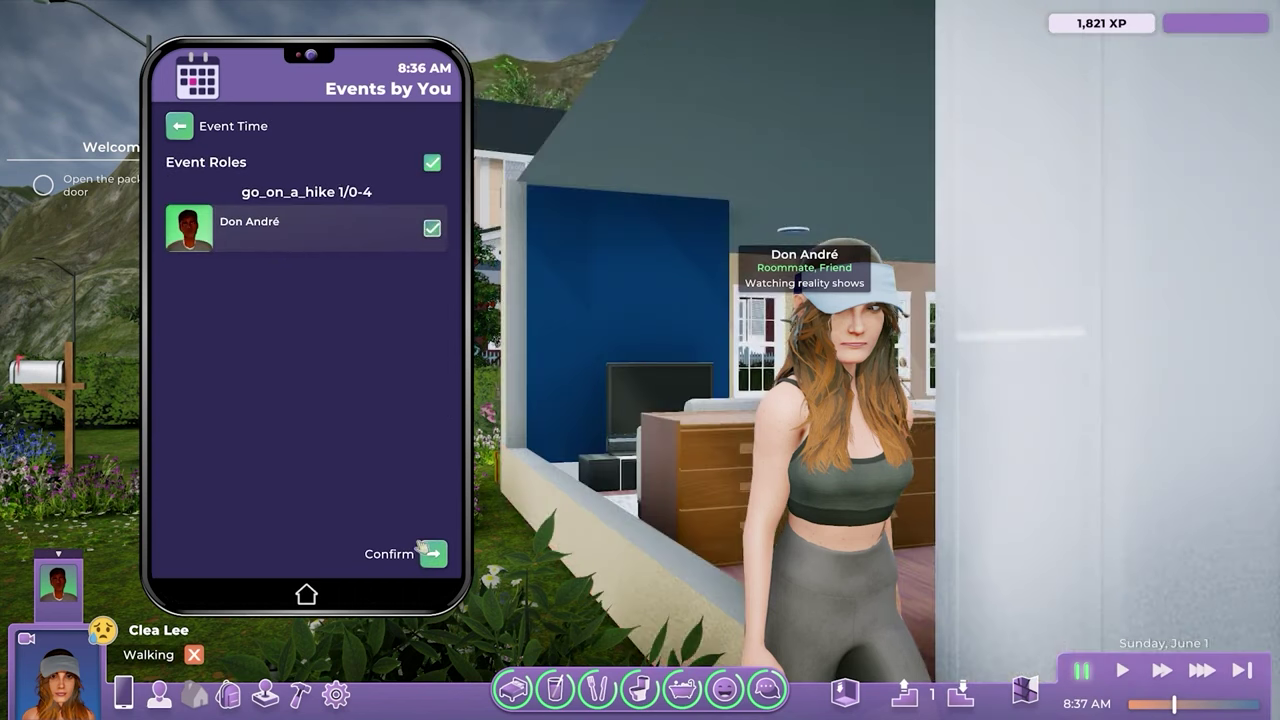
pyautogui.click(433, 554)
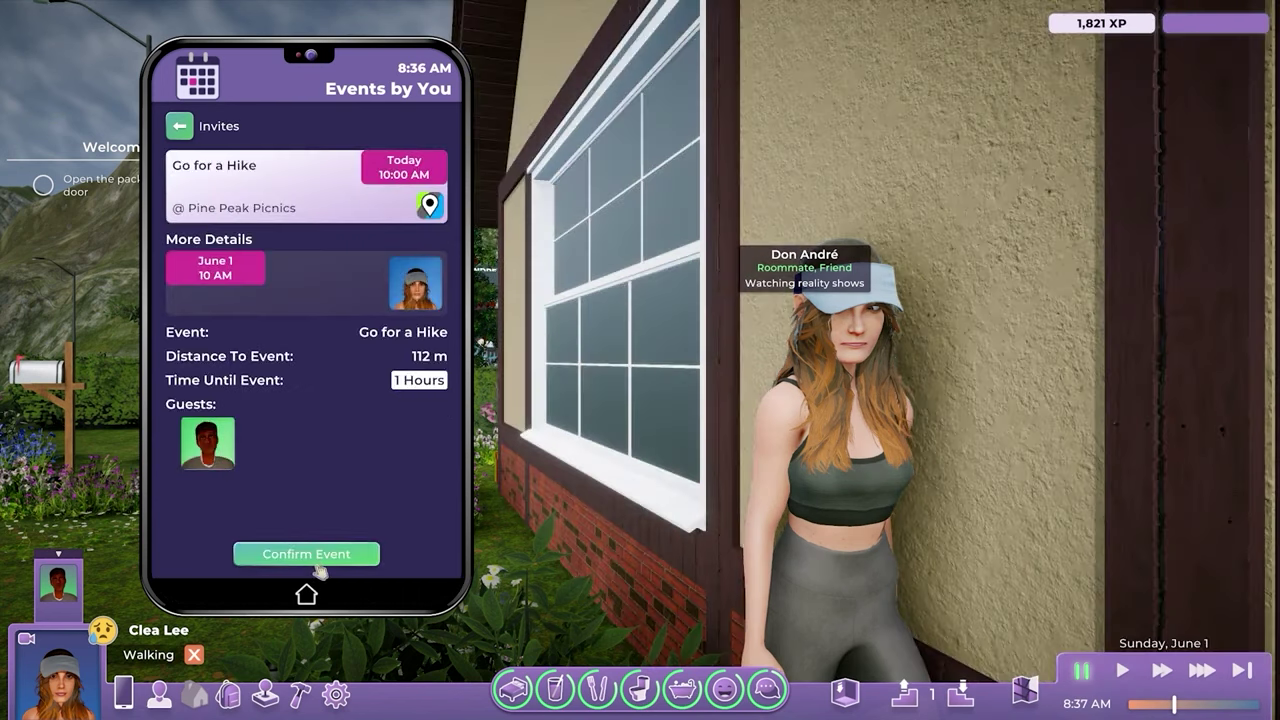
pyautogui.click(343, 556)
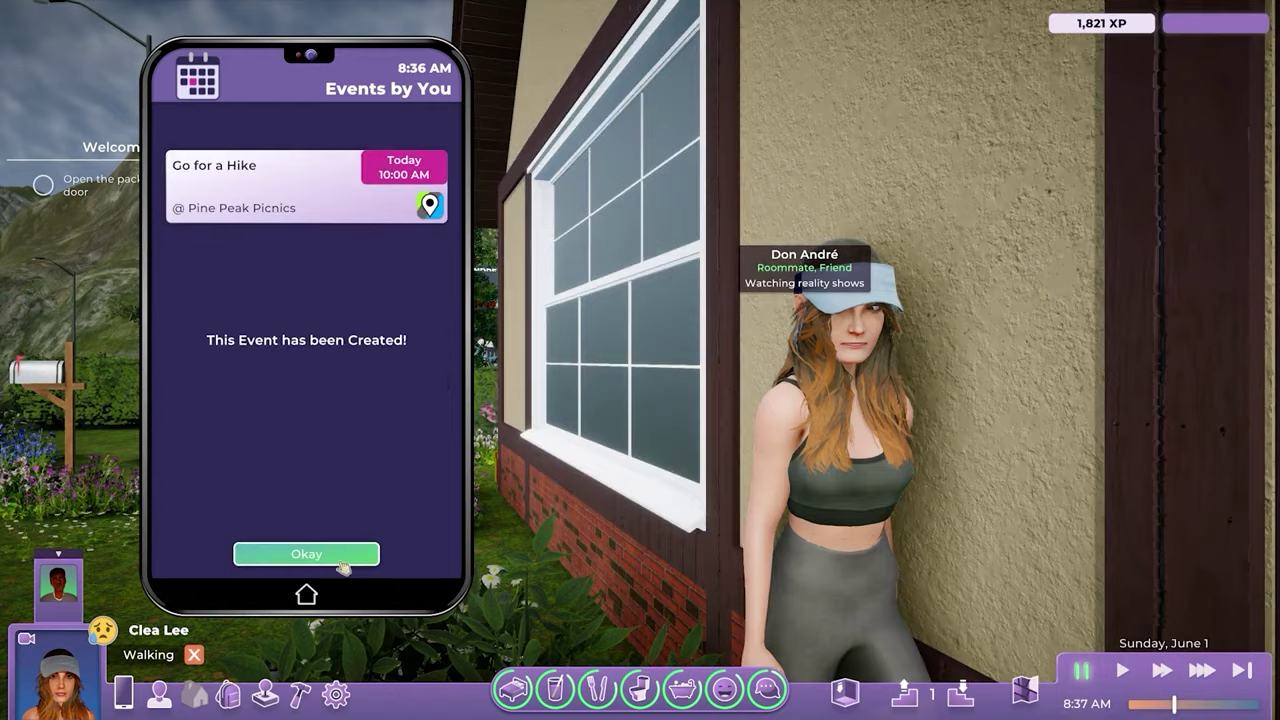
pyautogui.click(343, 556)
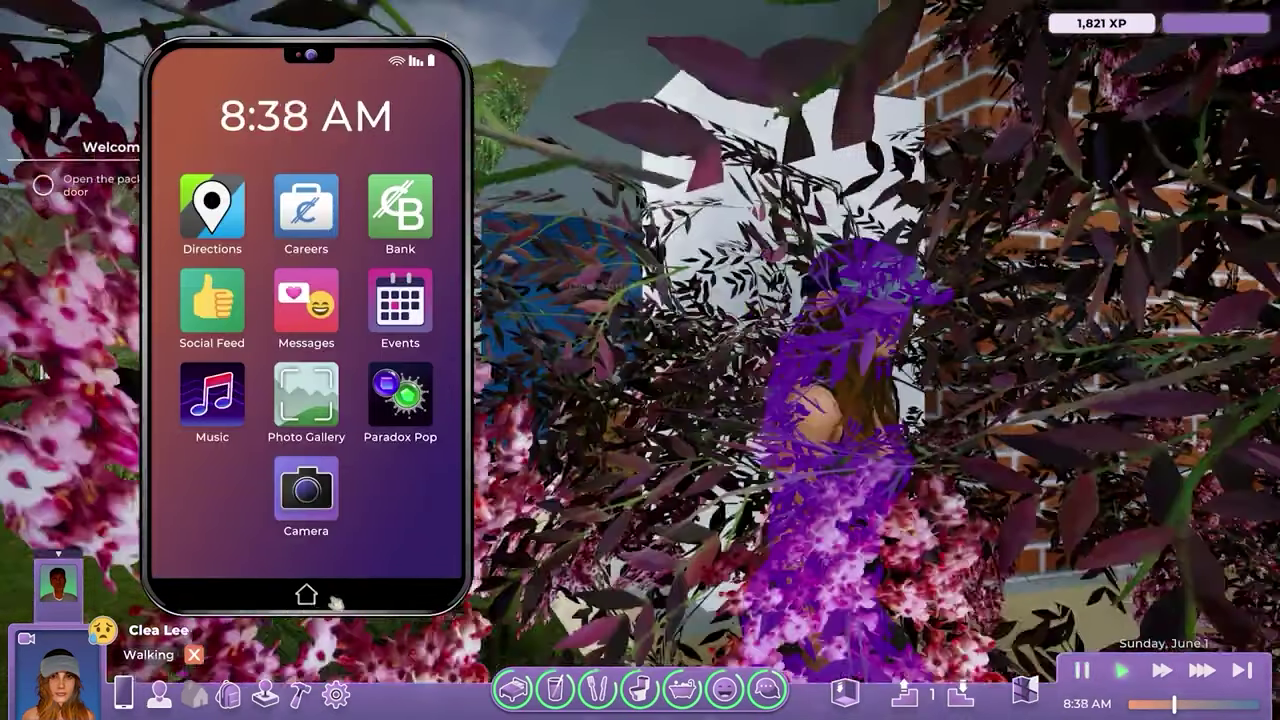
pyautogui.click(306, 596)
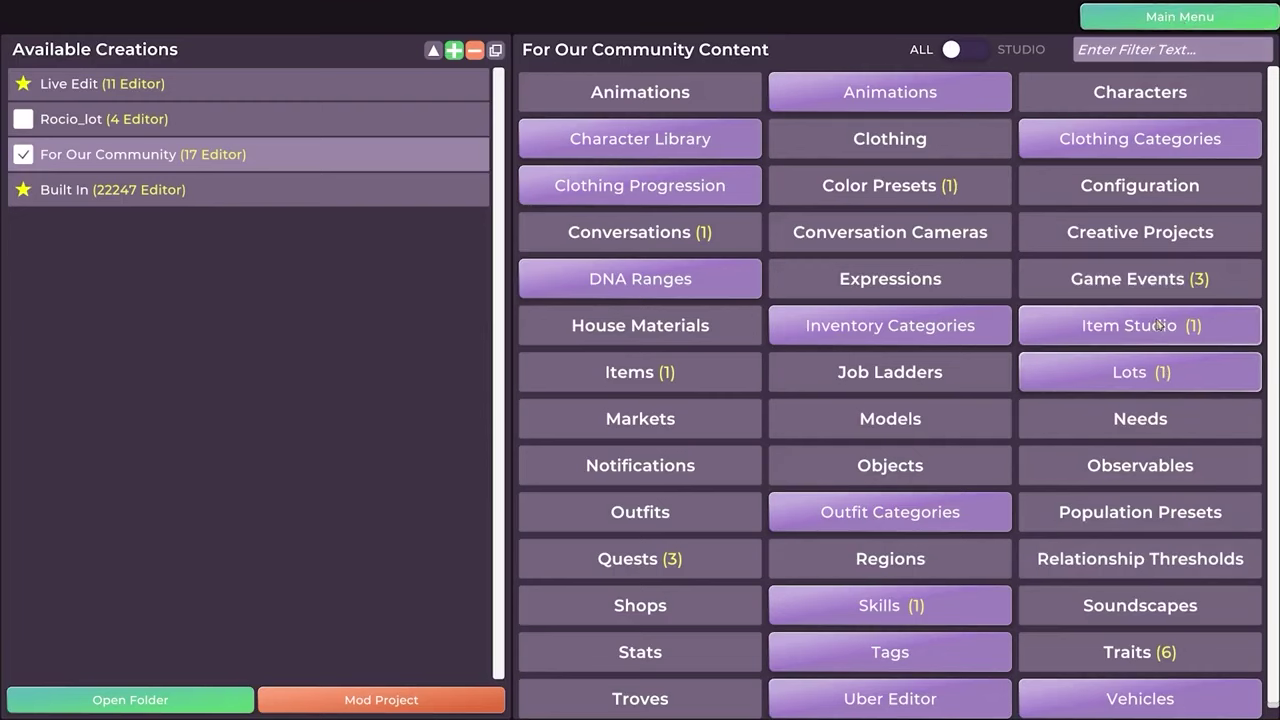
# In the go_on_a_hike game event, assign the hike_leader quest to the Hike host role and open the Hike guest role's quest choice
pyautogui.click(1150, 280)
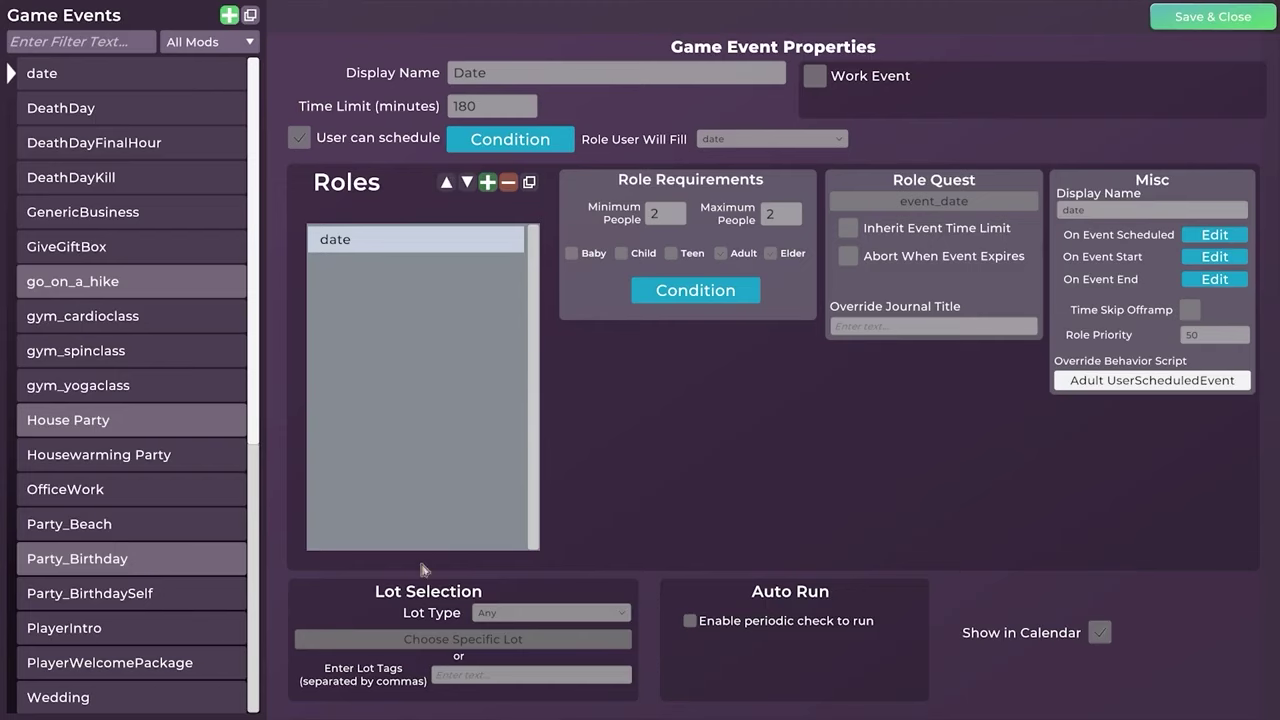
pyautogui.click(82, 284)
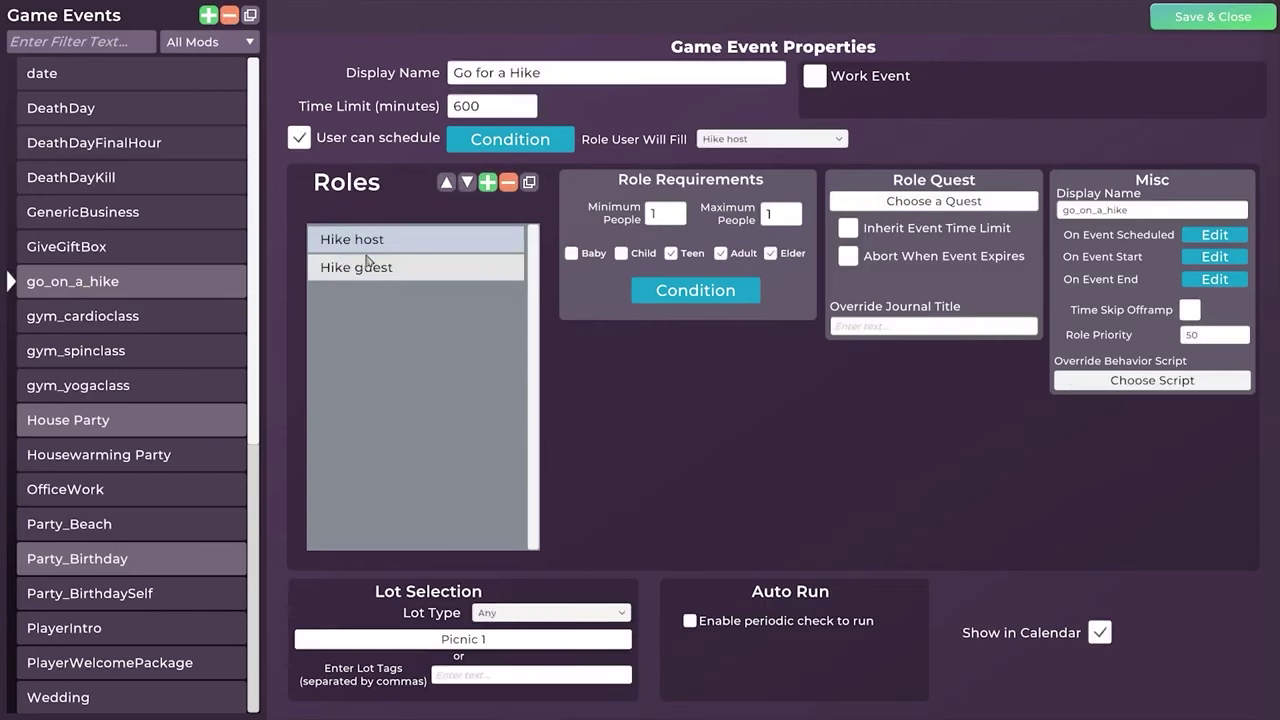
pyautogui.doubleClick(403, 244)
pyautogui.click(938, 200)
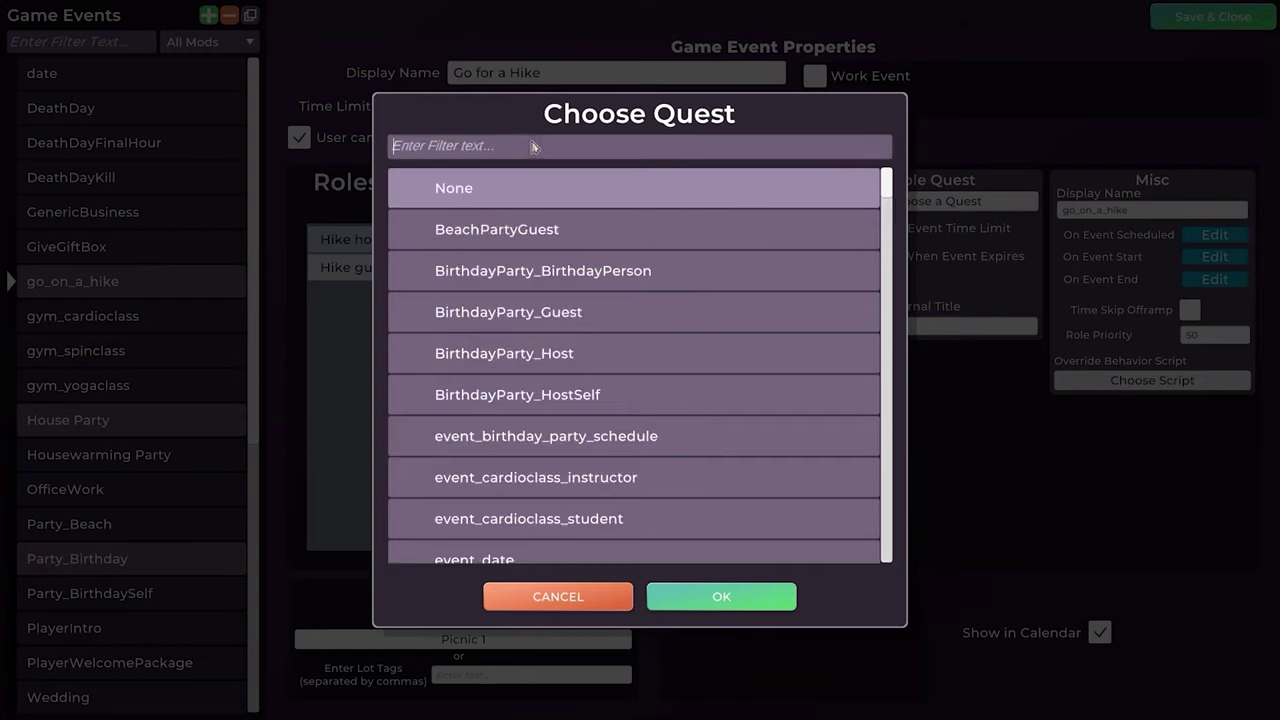
pyautogui.write('hik')
pyautogui.click(550, 238)
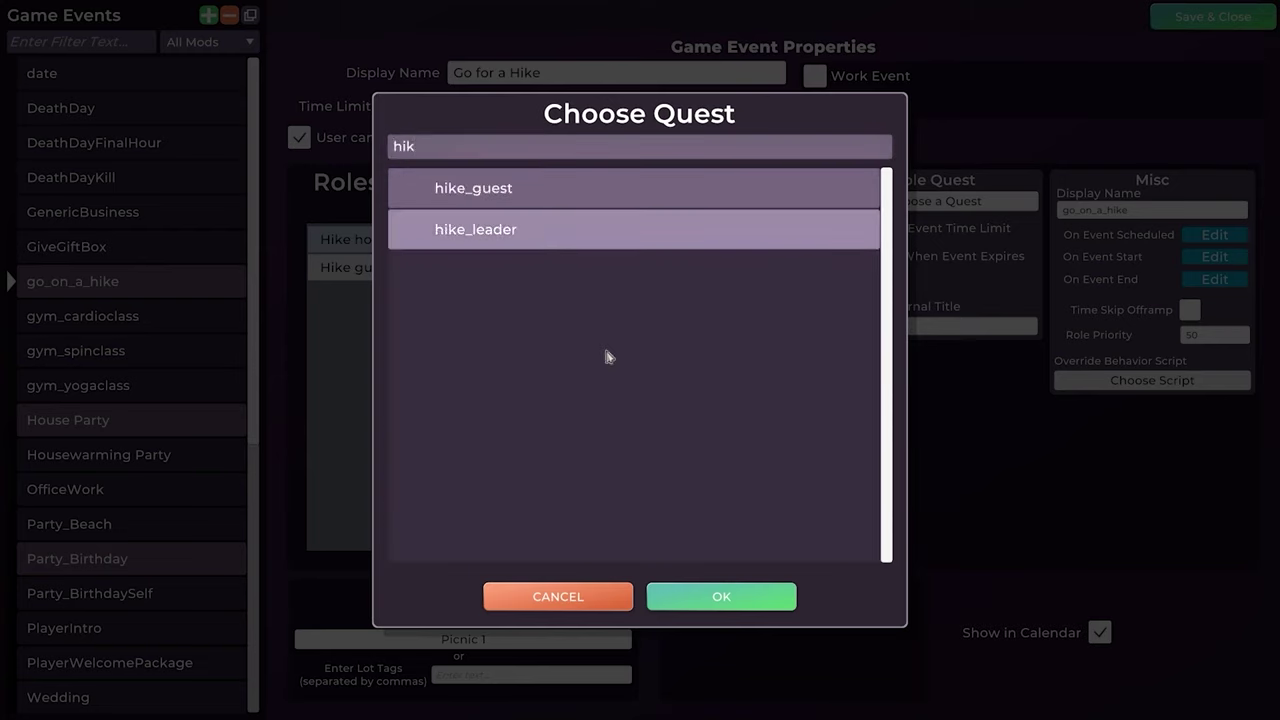
pyautogui.click(717, 612)
pyautogui.click(421, 268)
pyautogui.click(933, 201)
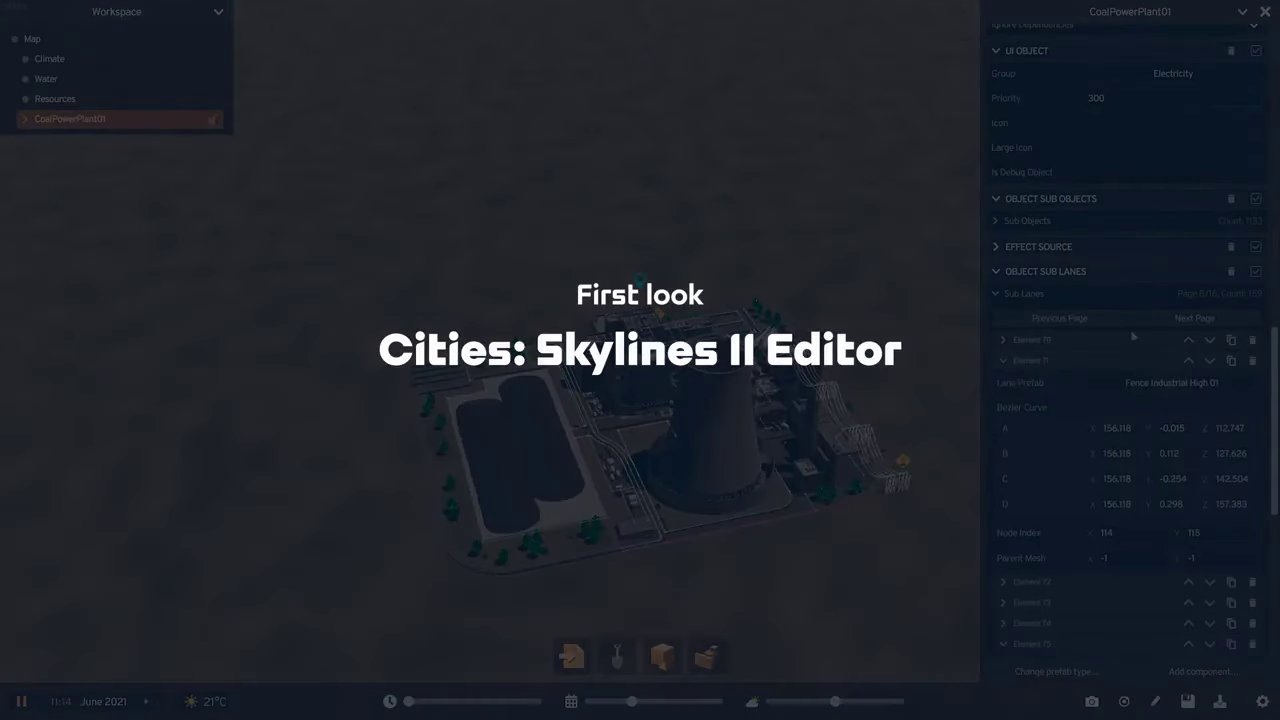
# Switch to the Cities: Skylines II Editor and look at the lane elements on neighbouring Sub Lanes pages of CoalPowerPlant01
pyautogui.click(1170, 339)
pyautogui.click(1016, 400)
pyautogui.click(1107, 339)
pyautogui.click(1015, 383)
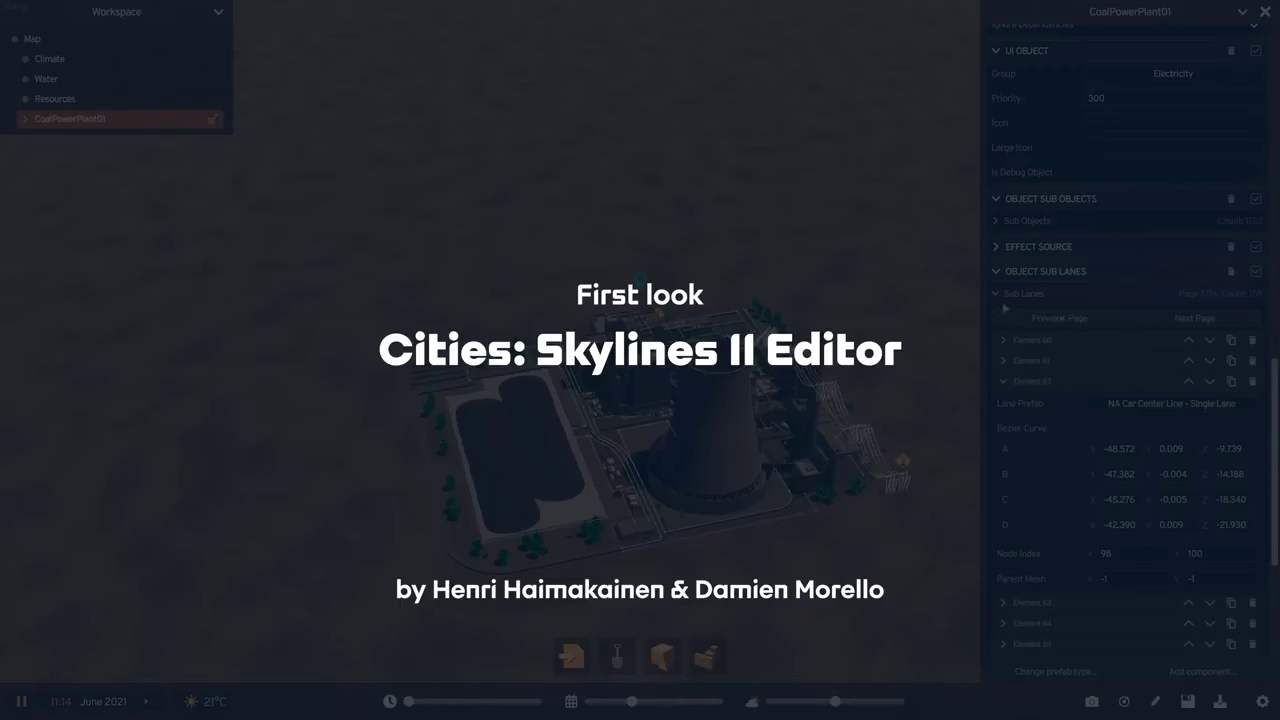
pyautogui.click(1003, 295)
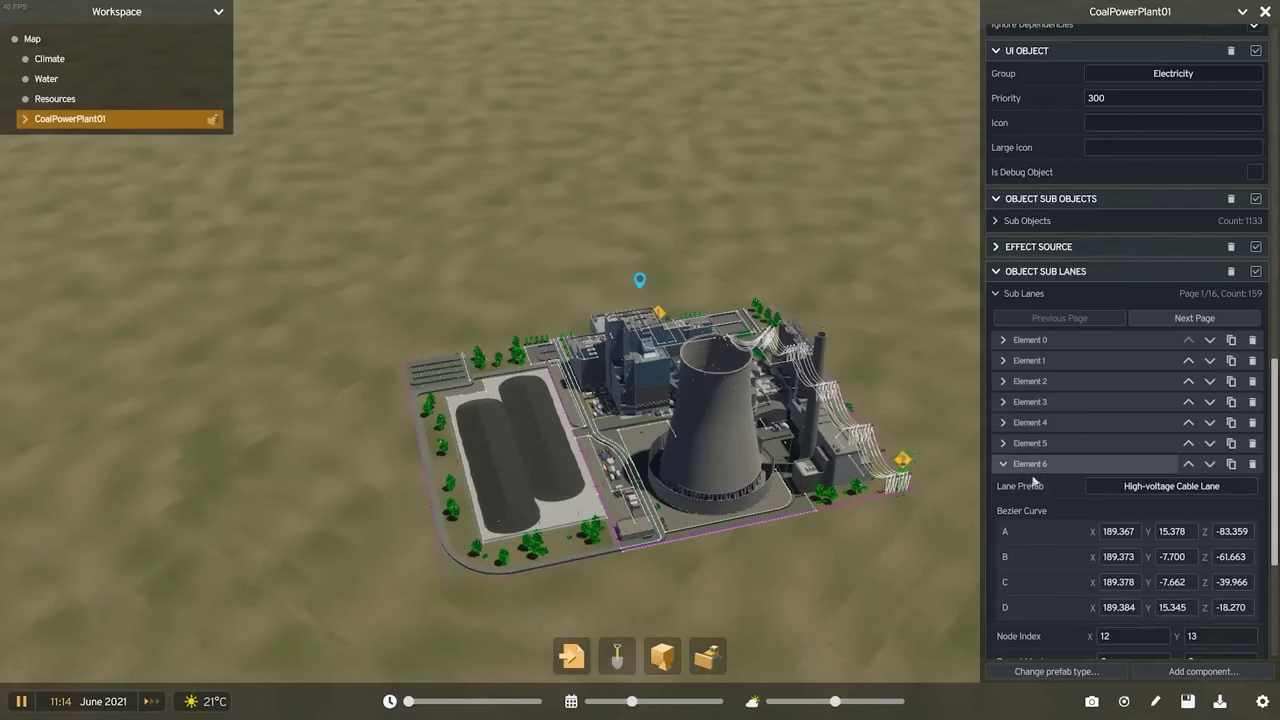
# Page through CoalPowerPlant01's sub lanes and examine the prefabs and Bezier curves of elements 71, 75, 82 and 62
pyautogui.click(1022, 465)
pyautogui.click(1236, 320)
pyautogui.click(1236, 320)
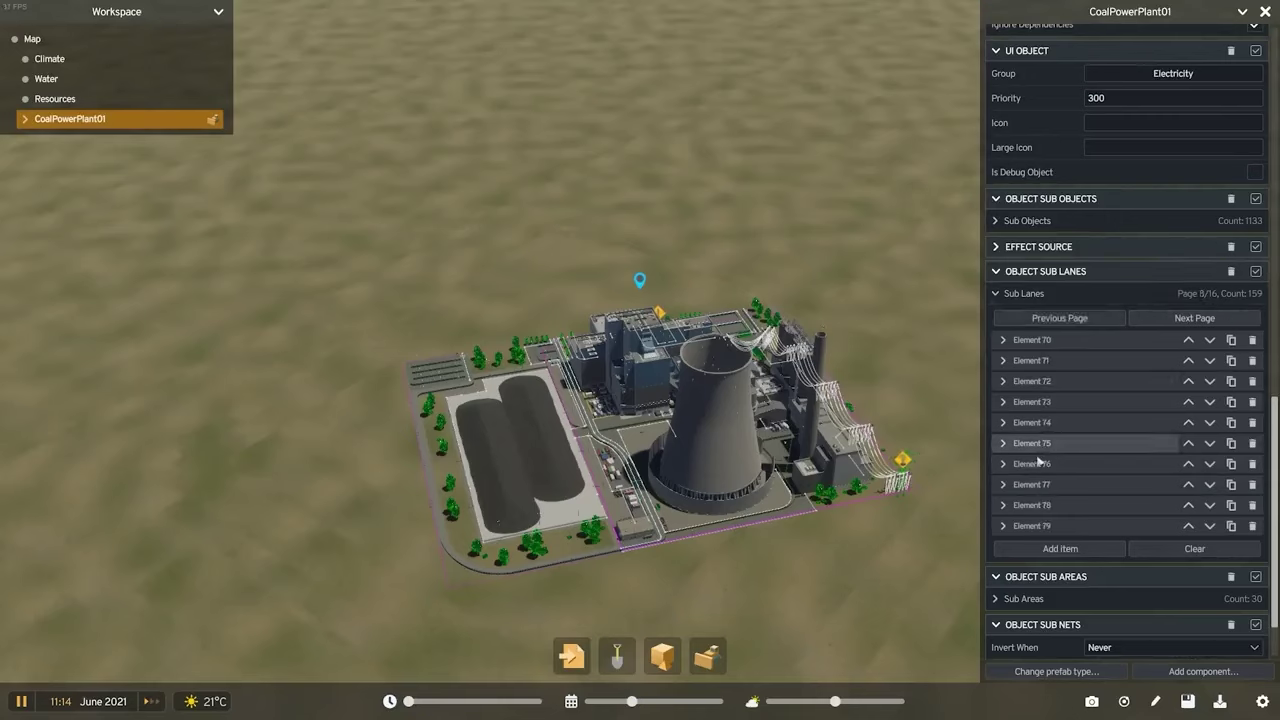
pyautogui.click(1015, 443)
pyautogui.click(1014, 366)
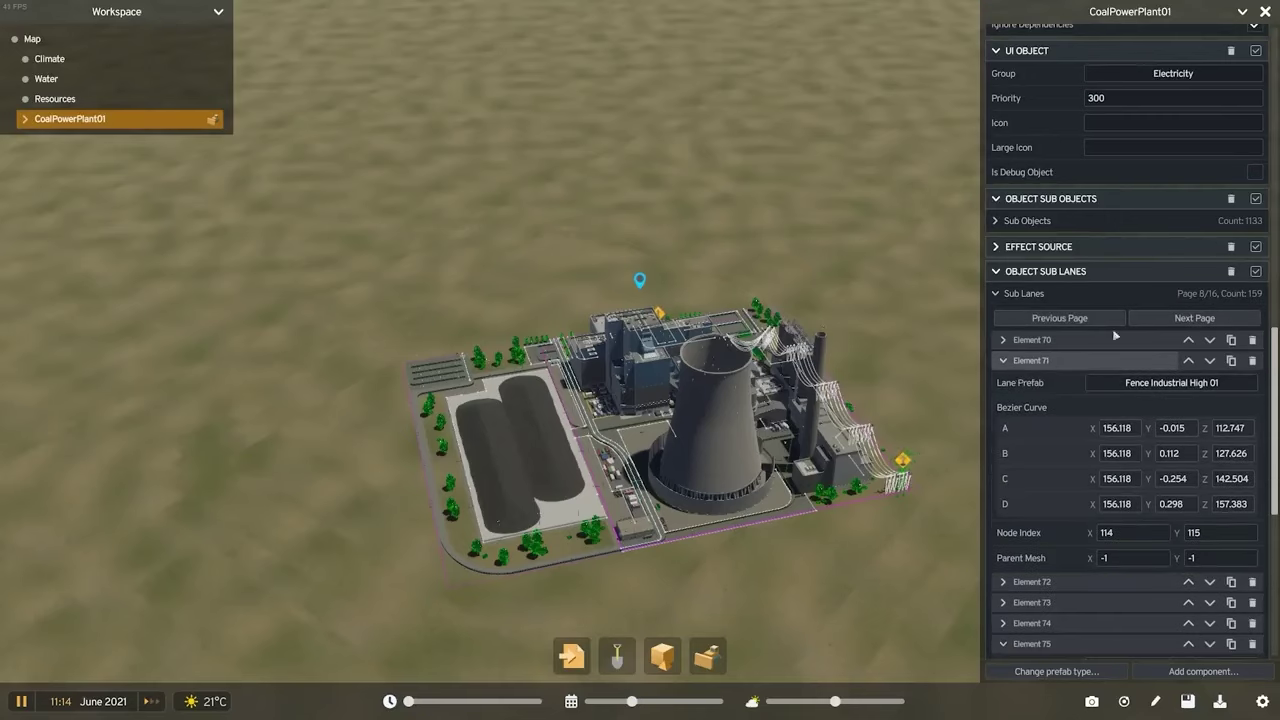
pyautogui.click(1194, 318)
pyautogui.click(1078, 372)
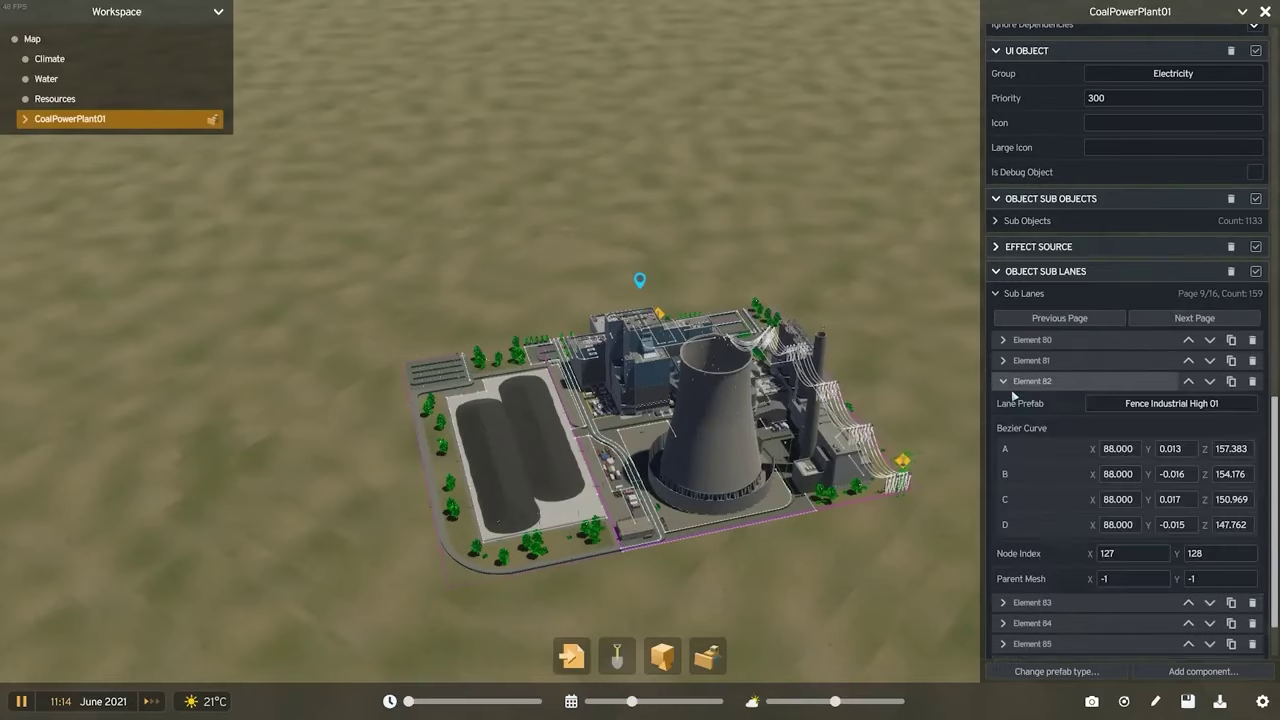
pyautogui.click(1096, 320)
pyautogui.click(1015, 381)
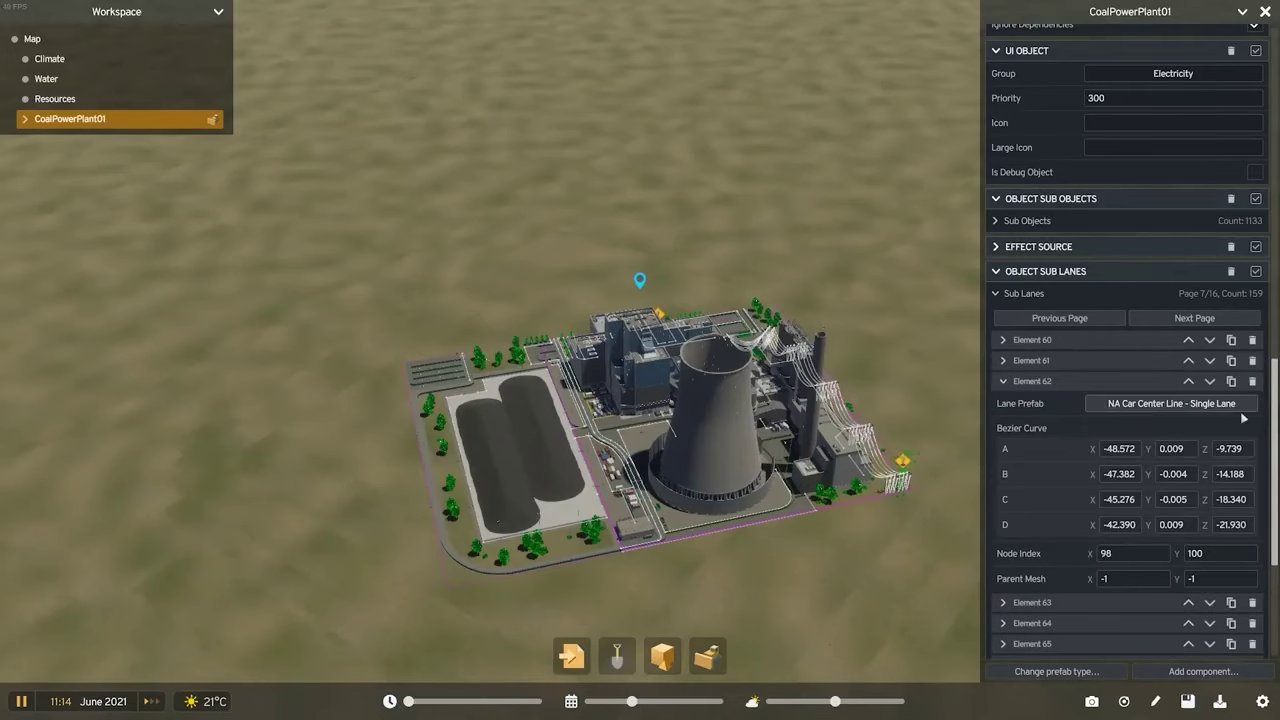
pyautogui.click(1007, 295)
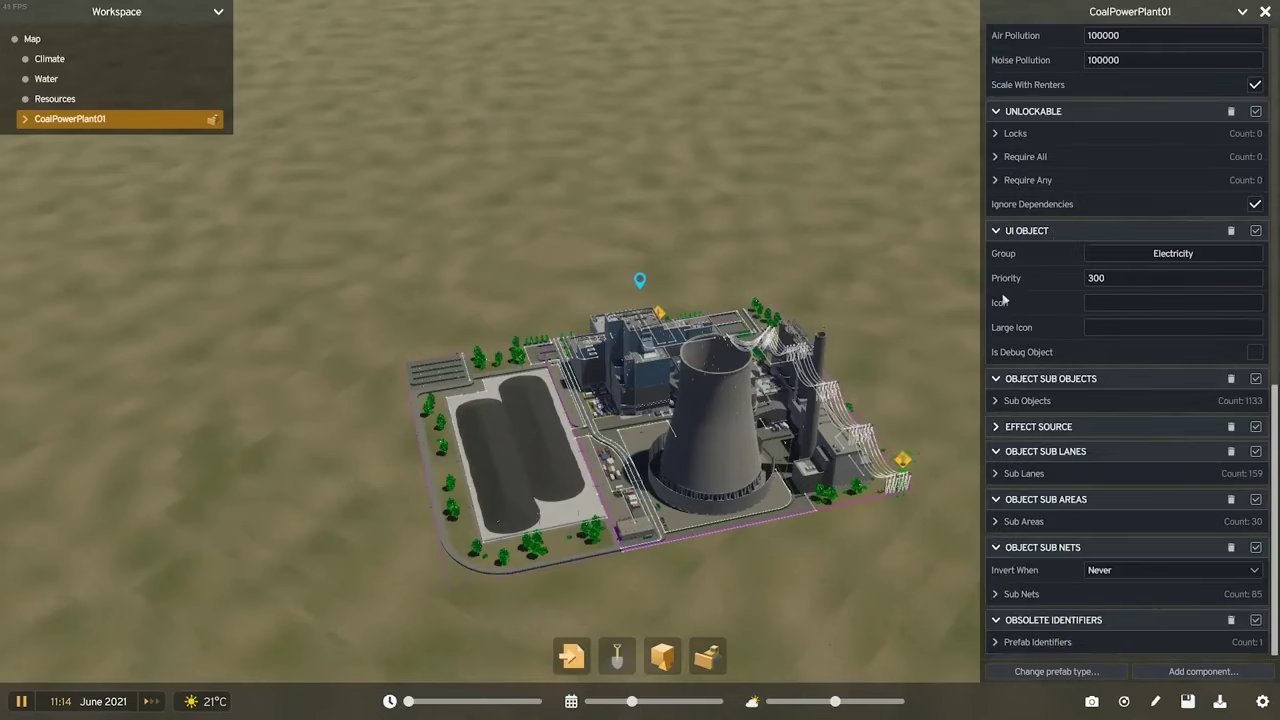
# Examine the Sub Areas and Sub Nets entries of CoalPowerPlant01
pyautogui.click(1006, 522)
pyautogui.scroll(-2, 1010, 590)
pyautogui.click(1012, 594)
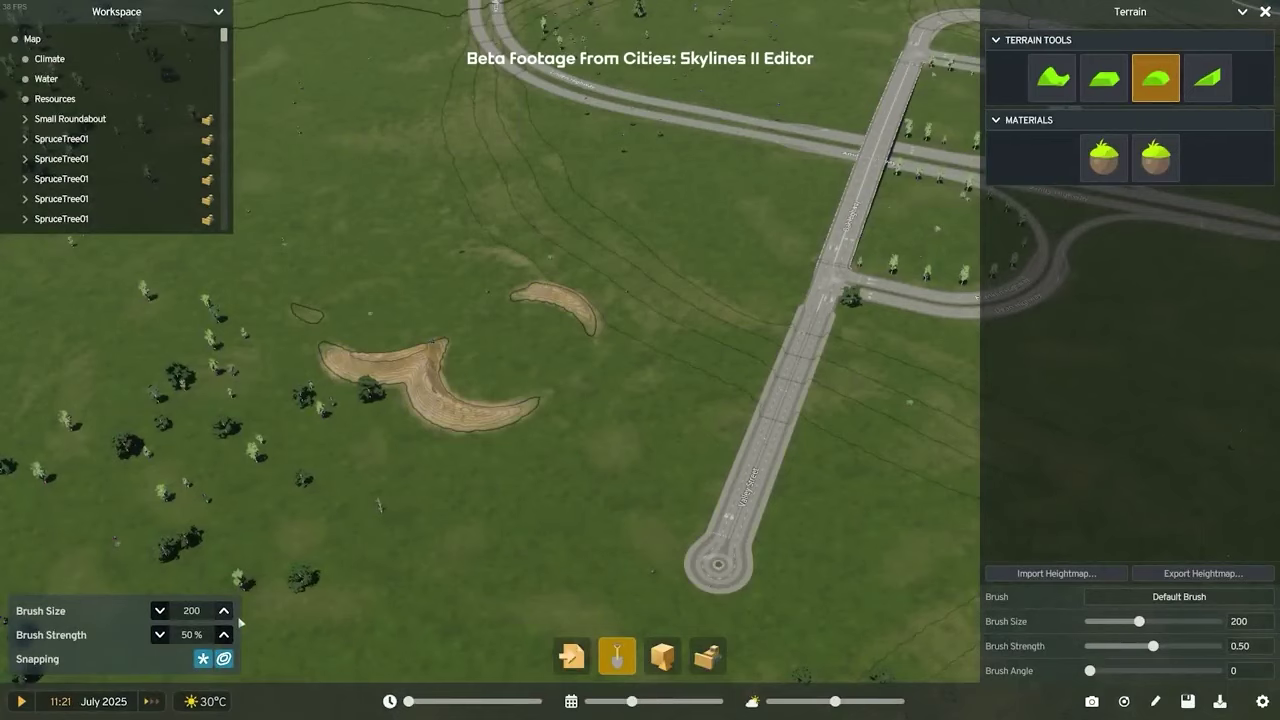
# Increase the terrain brush size and reshape the grassland beside the road with the Shift Terrain tool
pyautogui.click(228, 612)
pyautogui.click(1055, 80)
pyautogui.moveTo(343, 277)
pyautogui.mouseDown()
pyautogui.moveTo(331, 251)
pyautogui.moveTo(474, 357)
pyautogui.moveTo(343, 310)
pyautogui.moveTo(549, 394)
pyautogui.moveTo(486, 474)
pyautogui.moveTo(216, 640)
pyautogui.mouseUp()
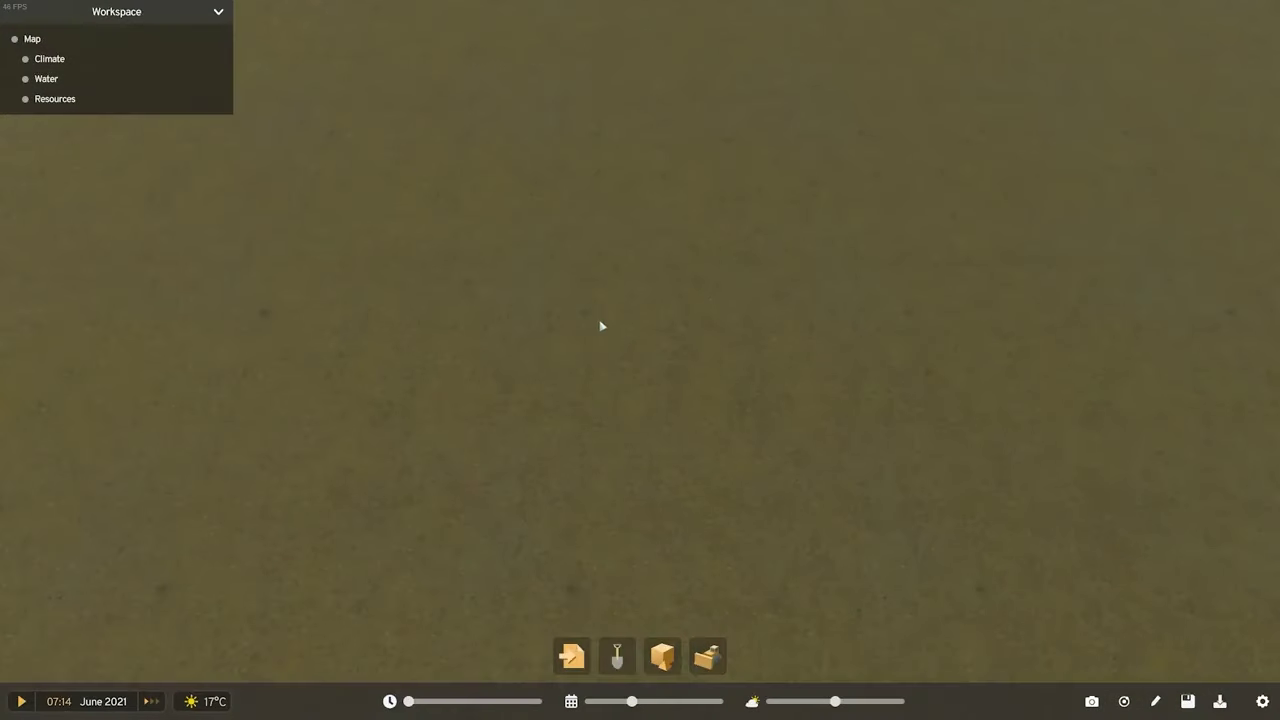
# Load the Archipelago map into the empty editor workspace
pyautogui.click(42, 40)
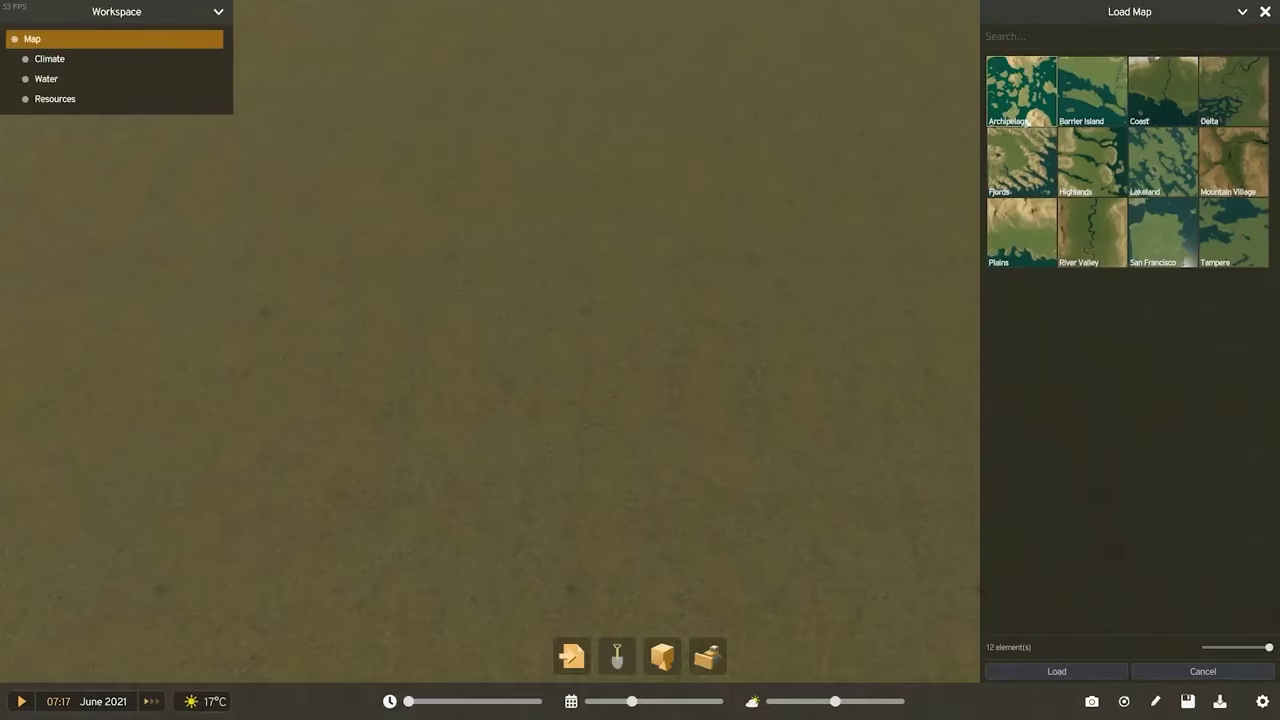
pyautogui.click(1062, 676)
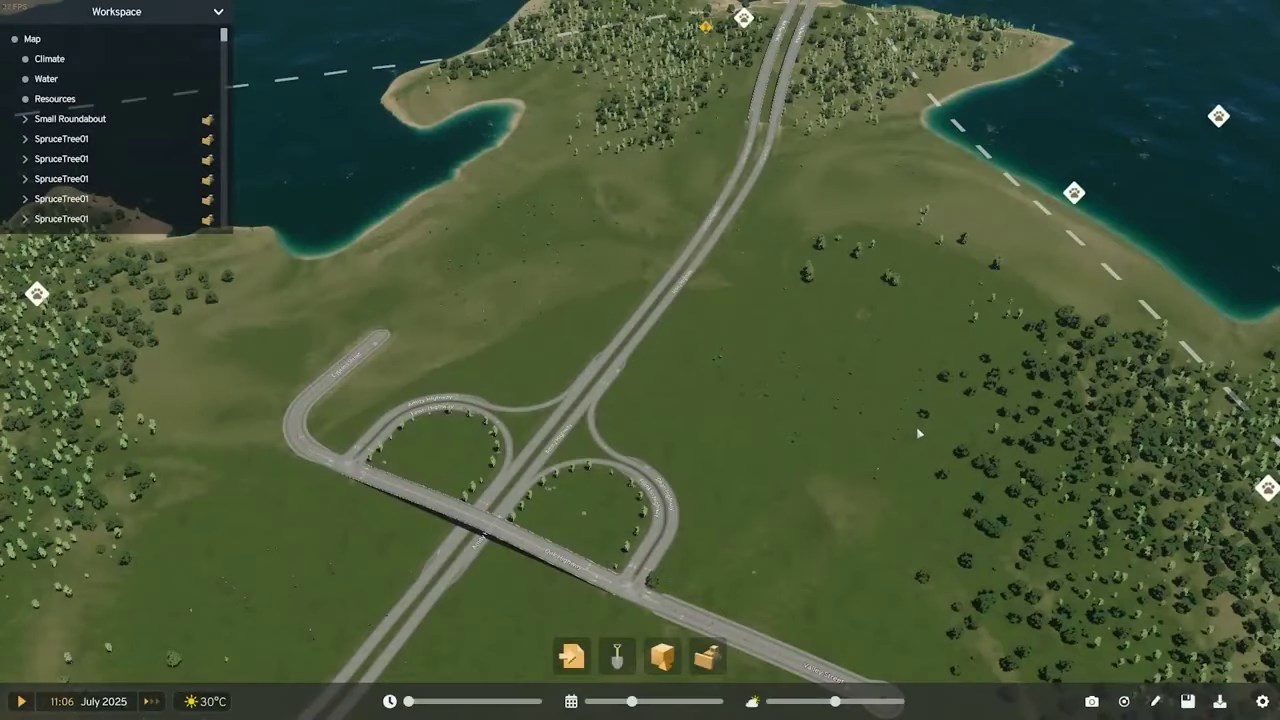
# Look over the loaded map's highway interchange, forests and coastline from several angles
pyautogui.moveTo(918, 433); pyautogui.dragTo(484, 418)
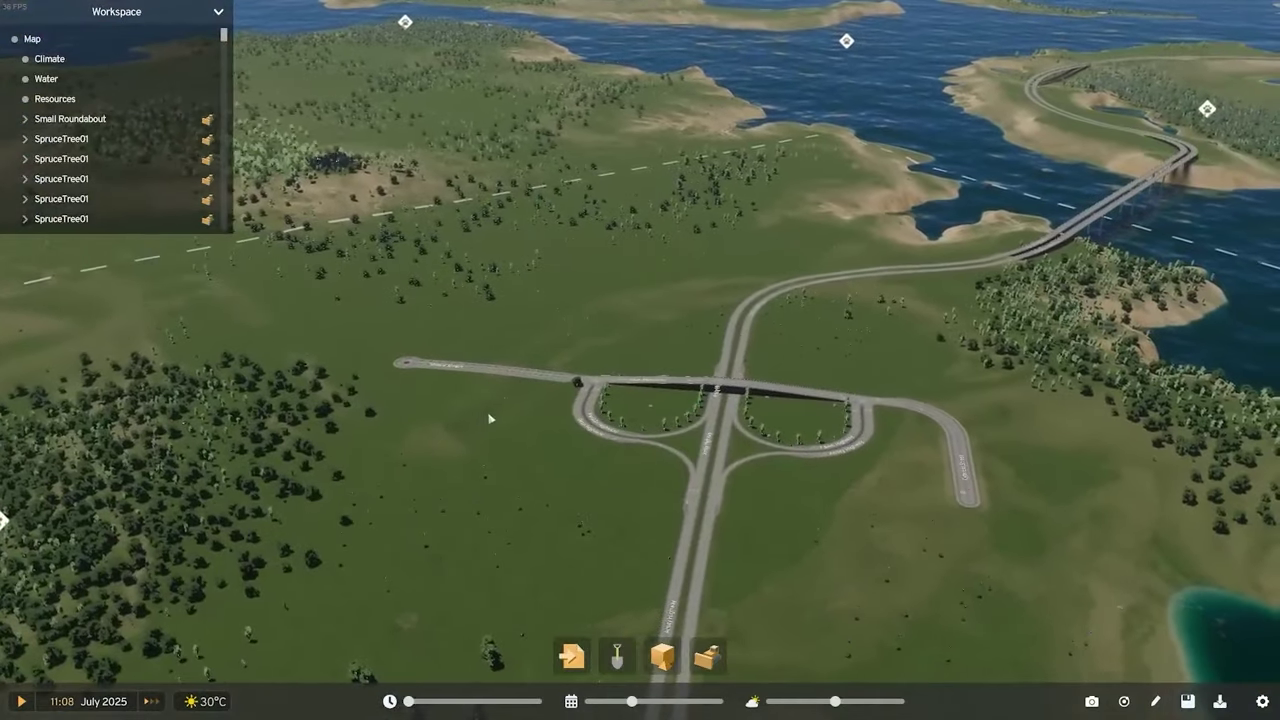
pyautogui.press('a')
pyautogui.press('w')
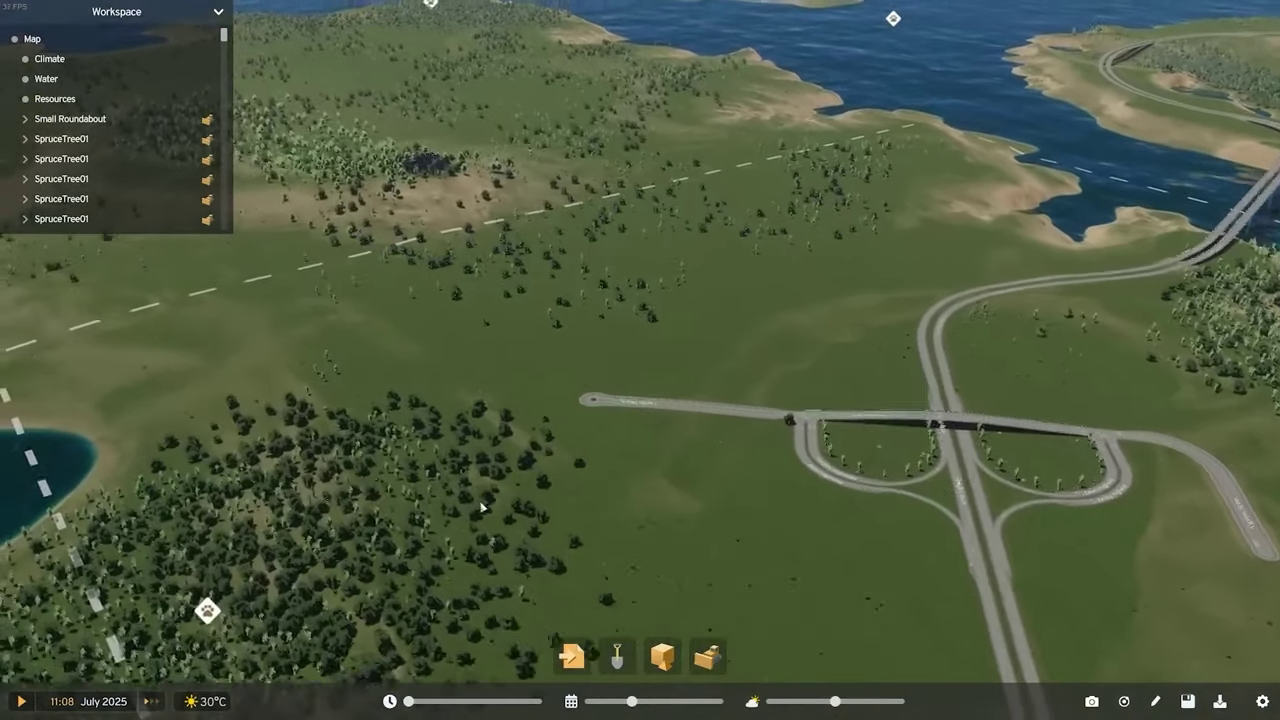
pyautogui.press('w')
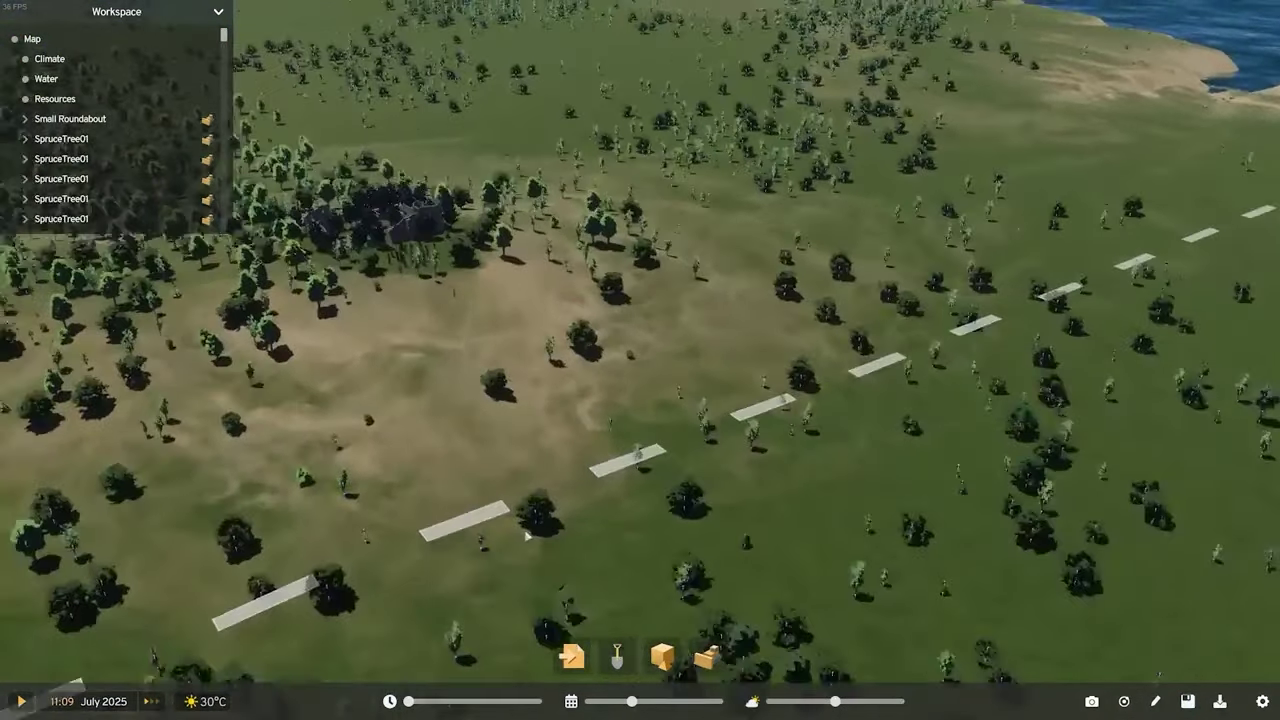
pyautogui.press('s')
pyautogui.press('d')
pyautogui.scroll(-10, 654, 434)
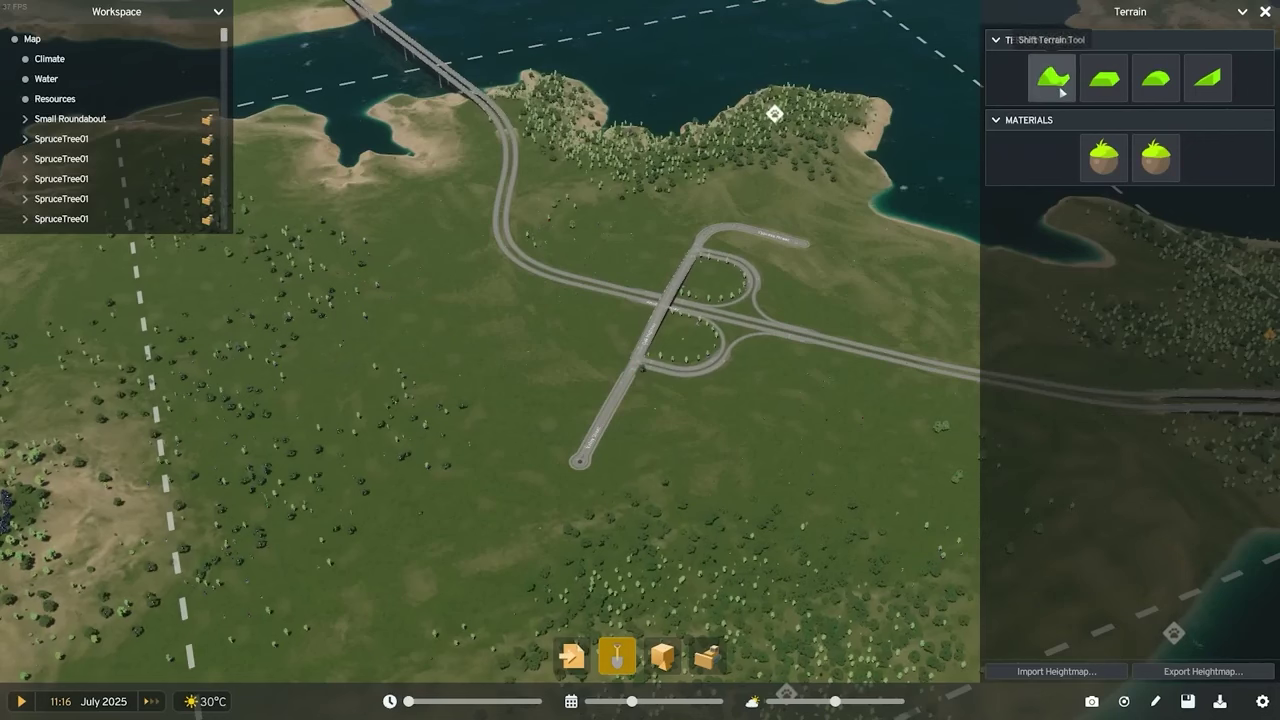
# Reshape the grassland beside the dead-end road with the Shift Terrain Tool and smooth out the patch with the Level tool, at brush size 100
pyautogui.click(1055, 82)
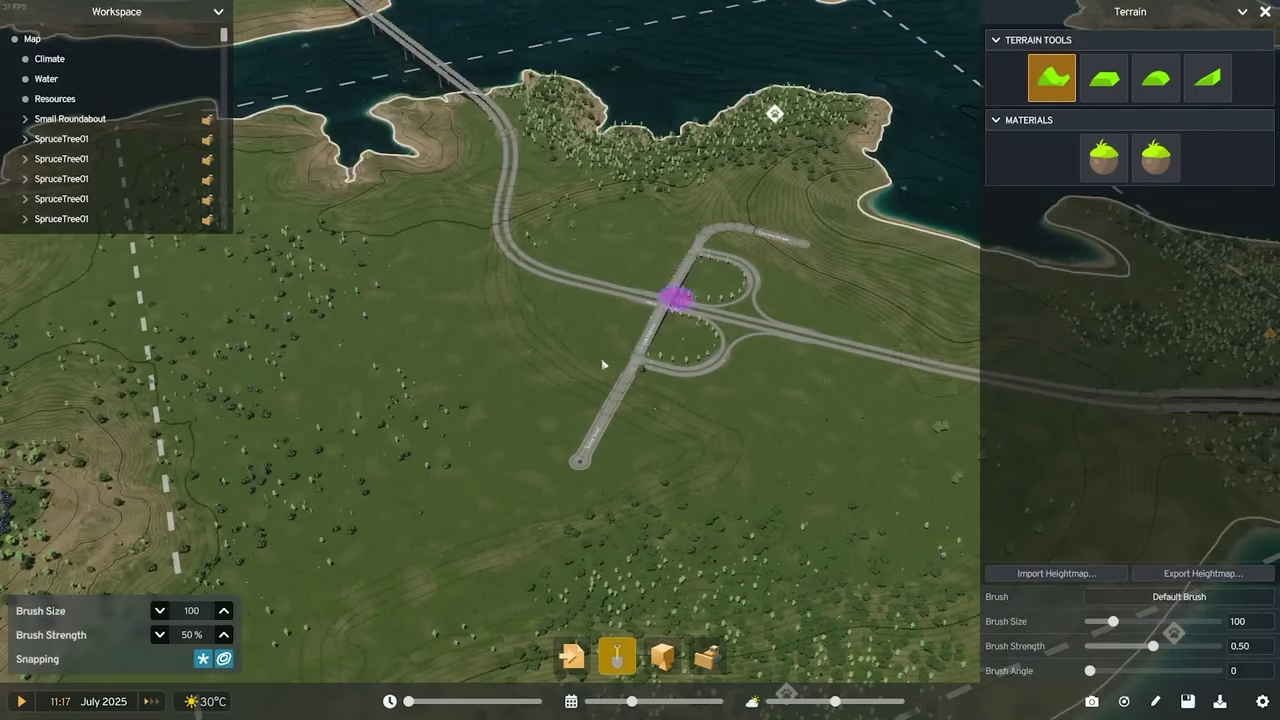
pyautogui.scroll(5, 551, 363)
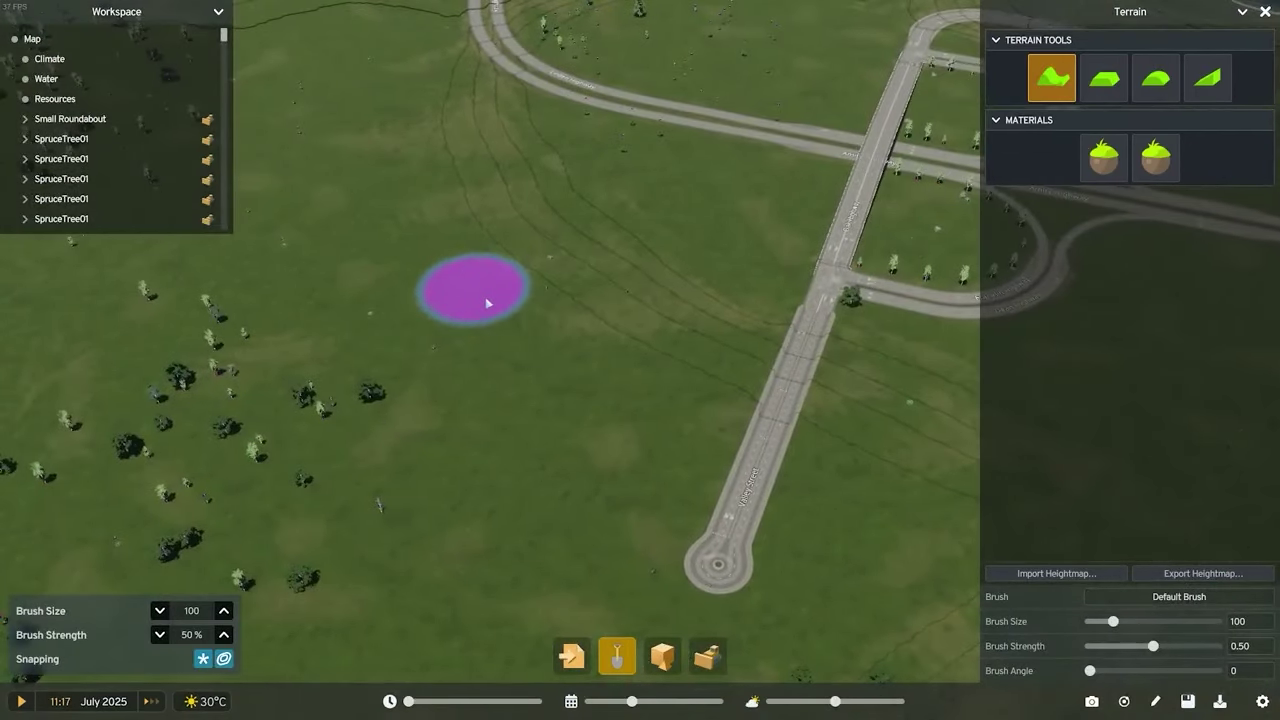
pyautogui.moveTo(545, 342); pyautogui.dragTo(492, 395)
pyautogui.moveTo(403, 350); pyautogui.dragTo(352, 280)
pyautogui.click(1108, 82)
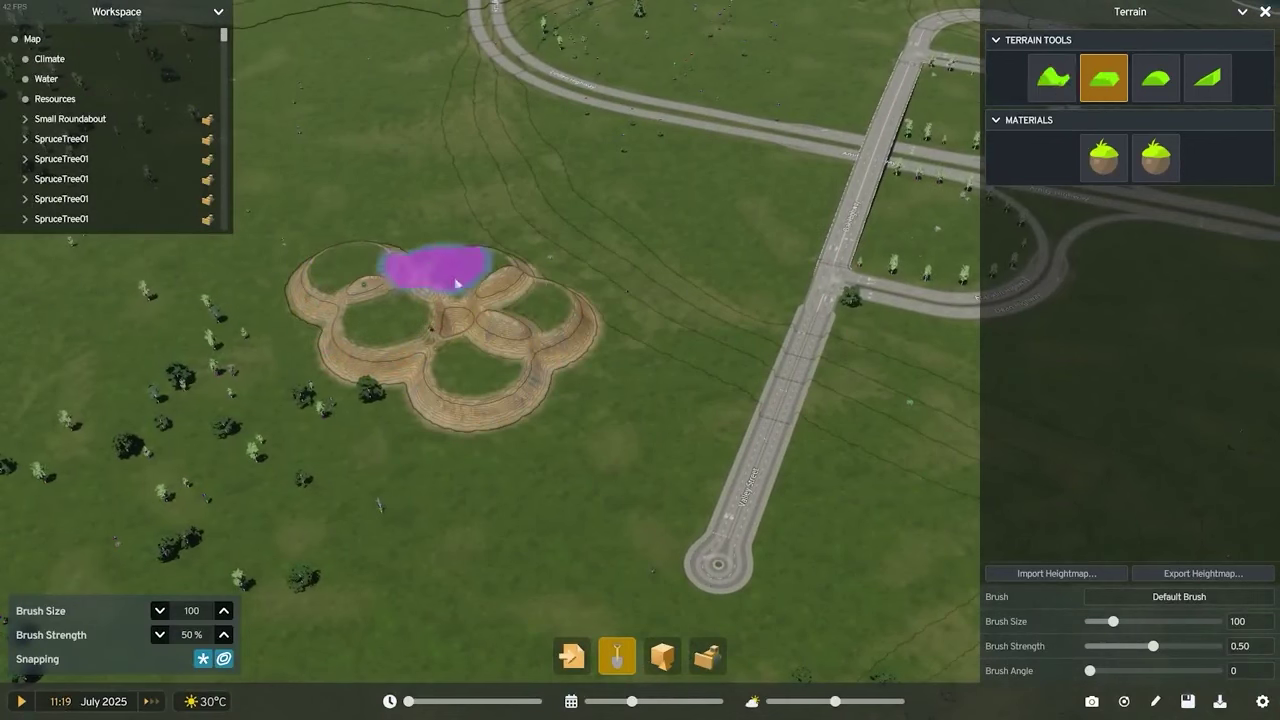
pyautogui.moveTo(414, 235)
pyautogui.mouseDown()
pyautogui.moveTo(406, 320)
pyautogui.moveTo(540, 322)
pyautogui.moveTo(530, 385)
pyautogui.moveTo(505, 405)
pyautogui.mouseUp()
# Set the terrain brush to size 300 and strength 25%, and reshape a larger area of the grassland with the Shift Terrain Tool
pyautogui.click(1156, 78)
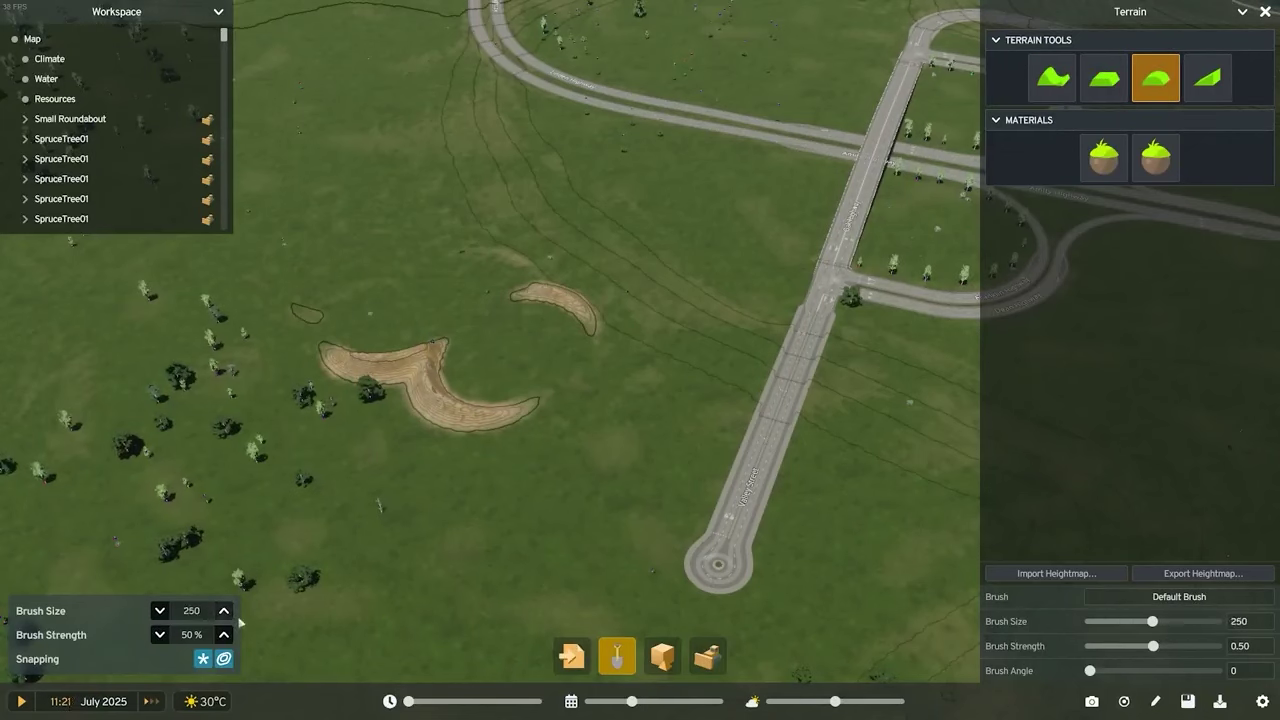
pyautogui.click(224, 610)
pyautogui.click(1052, 78)
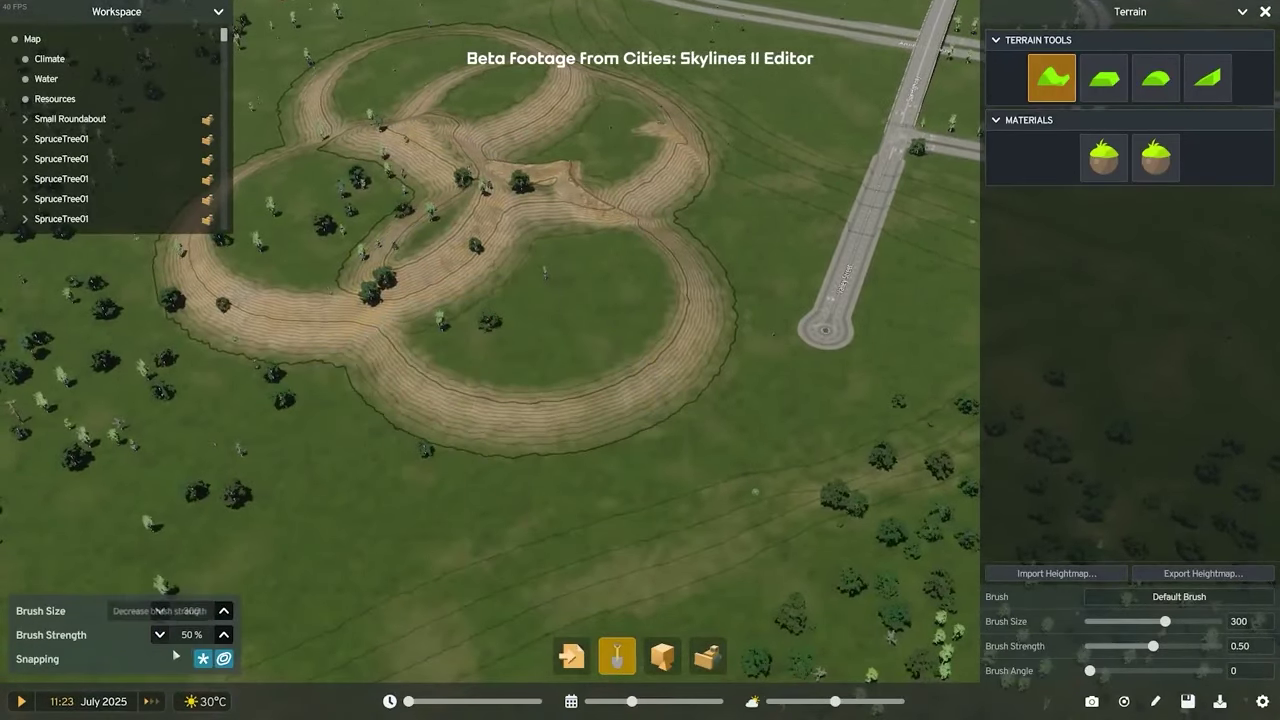
pyautogui.moveTo(418, 547)
pyautogui.mouseDown()
pyautogui.moveTo(706, 449)
pyautogui.moveTo(460, 494)
pyautogui.moveTo(409, 420)
pyautogui.moveTo(304, 412)
pyautogui.mouseUp()
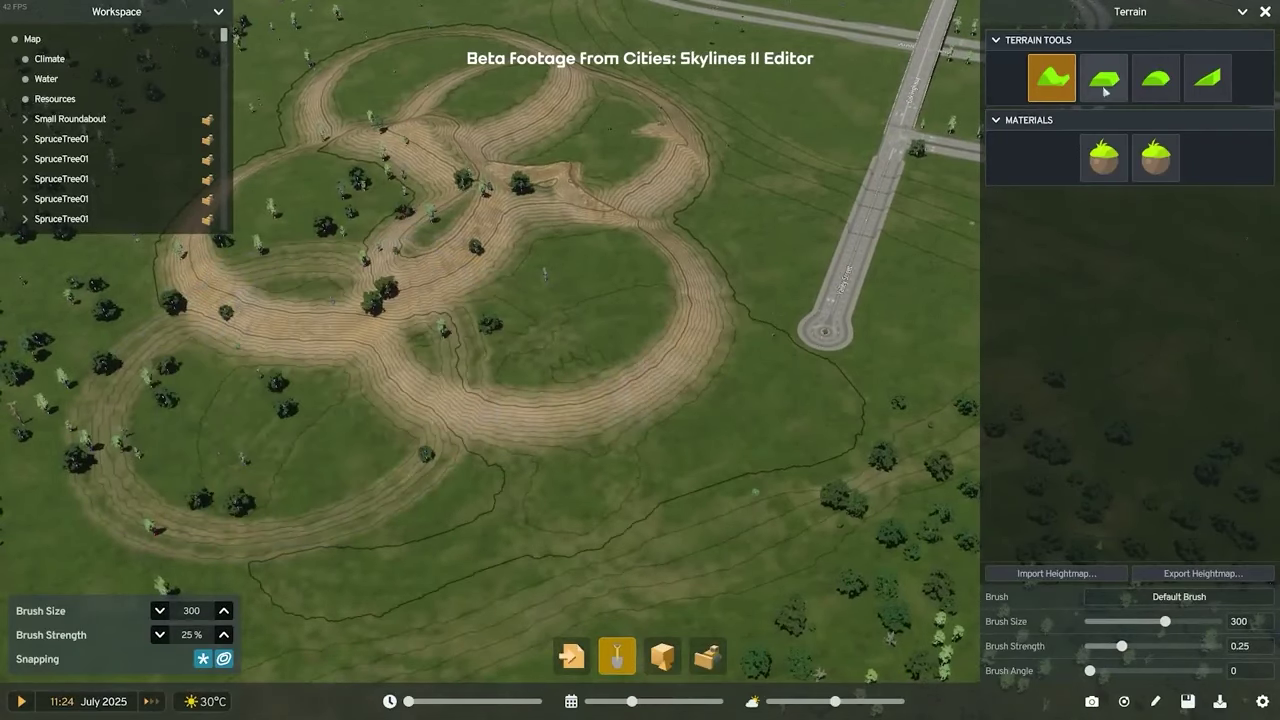
pyautogui.click(1104, 78)
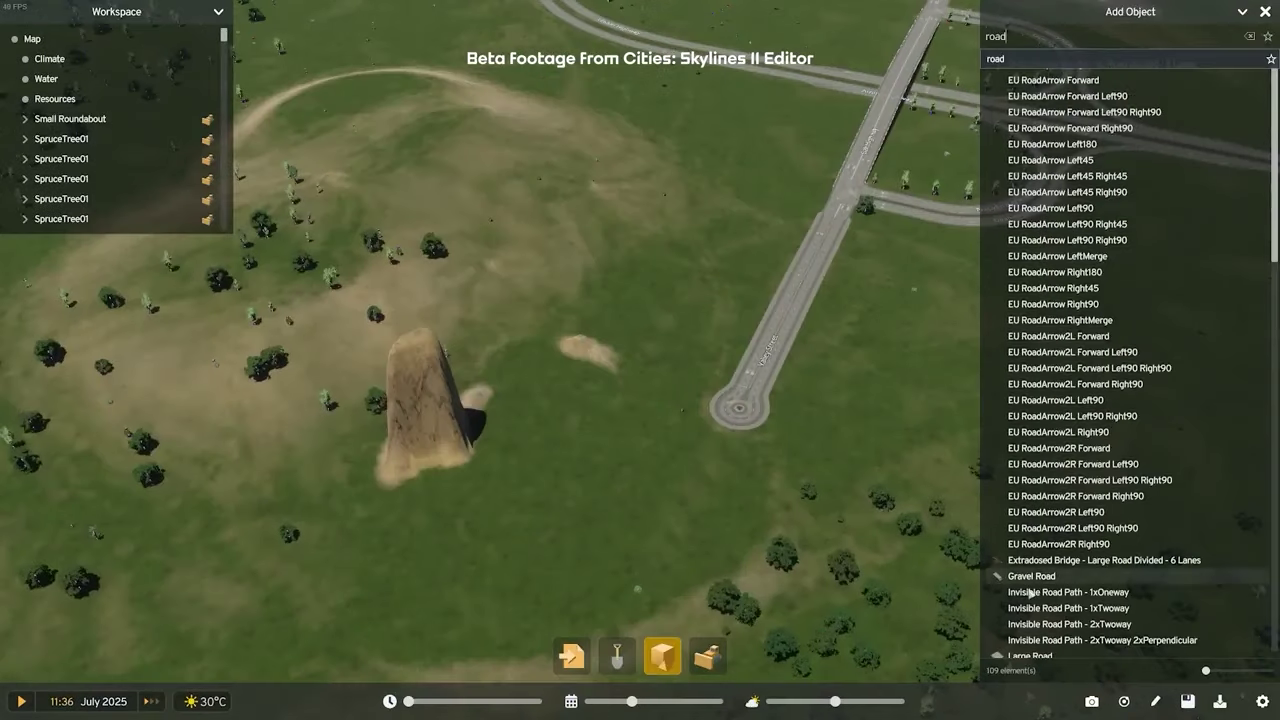
# Lay a straight-segment Gravel Road and a curved one near the highway, plus an S-shaped Large Road crossing the dashed boundary
pyautogui.click(1030, 582)
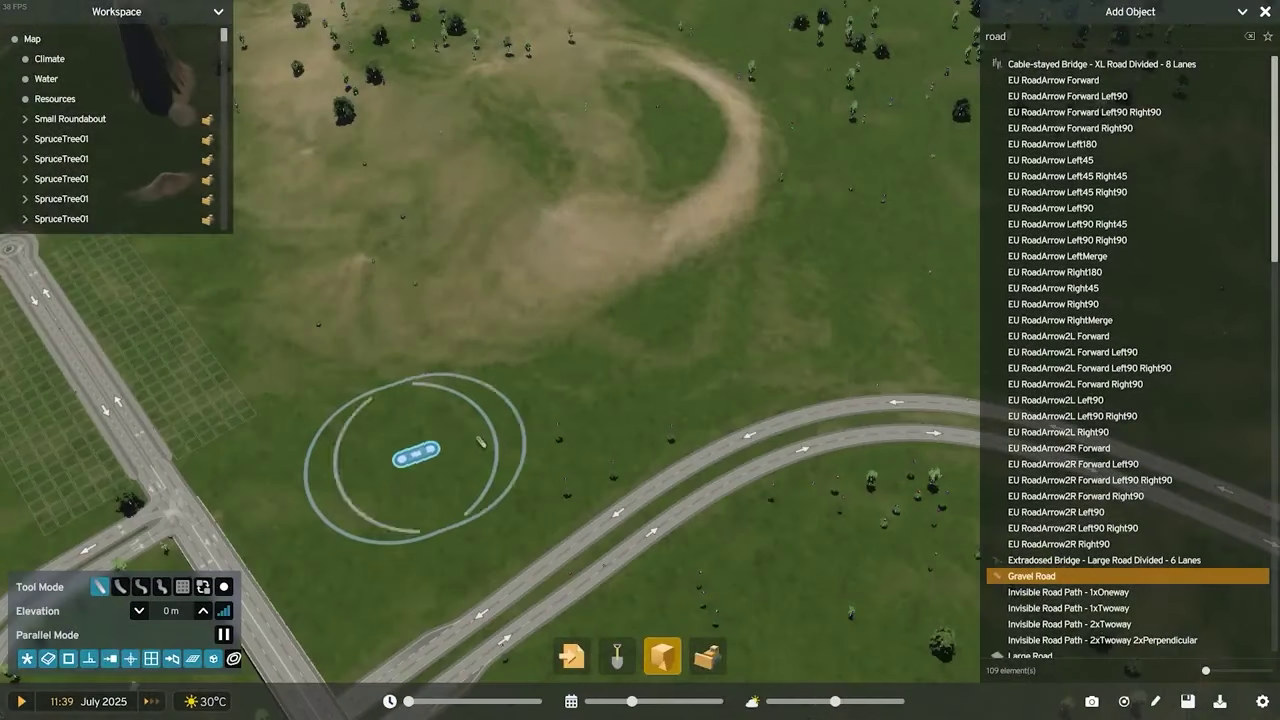
pyautogui.click(614, 366)
pyautogui.click(755, 260)
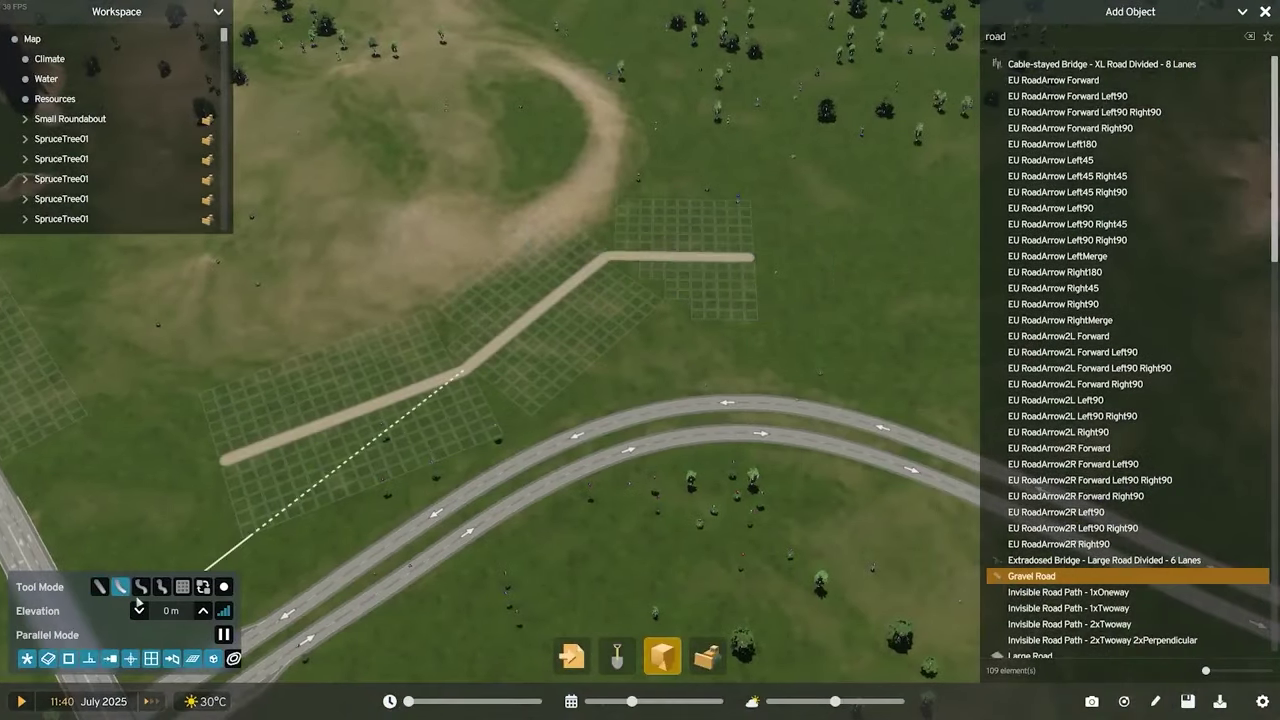
pyautogui.click(702, 162)
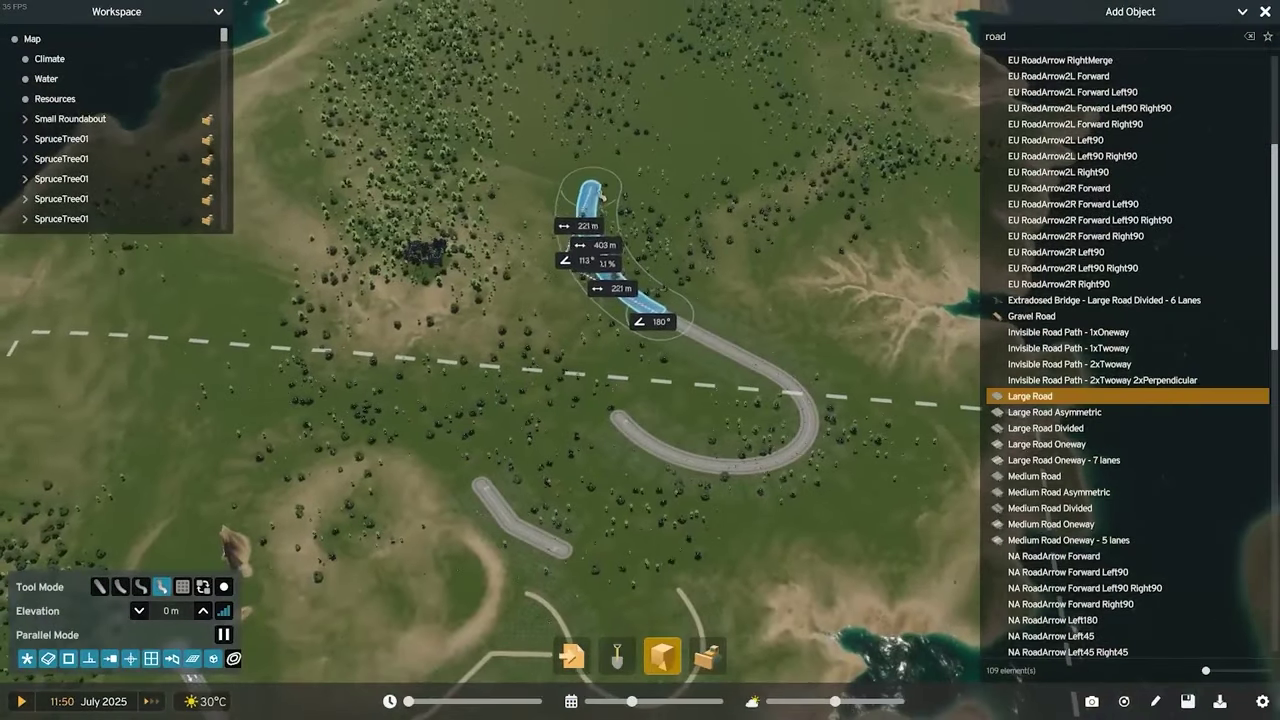
pyautogui.click(692, 112)
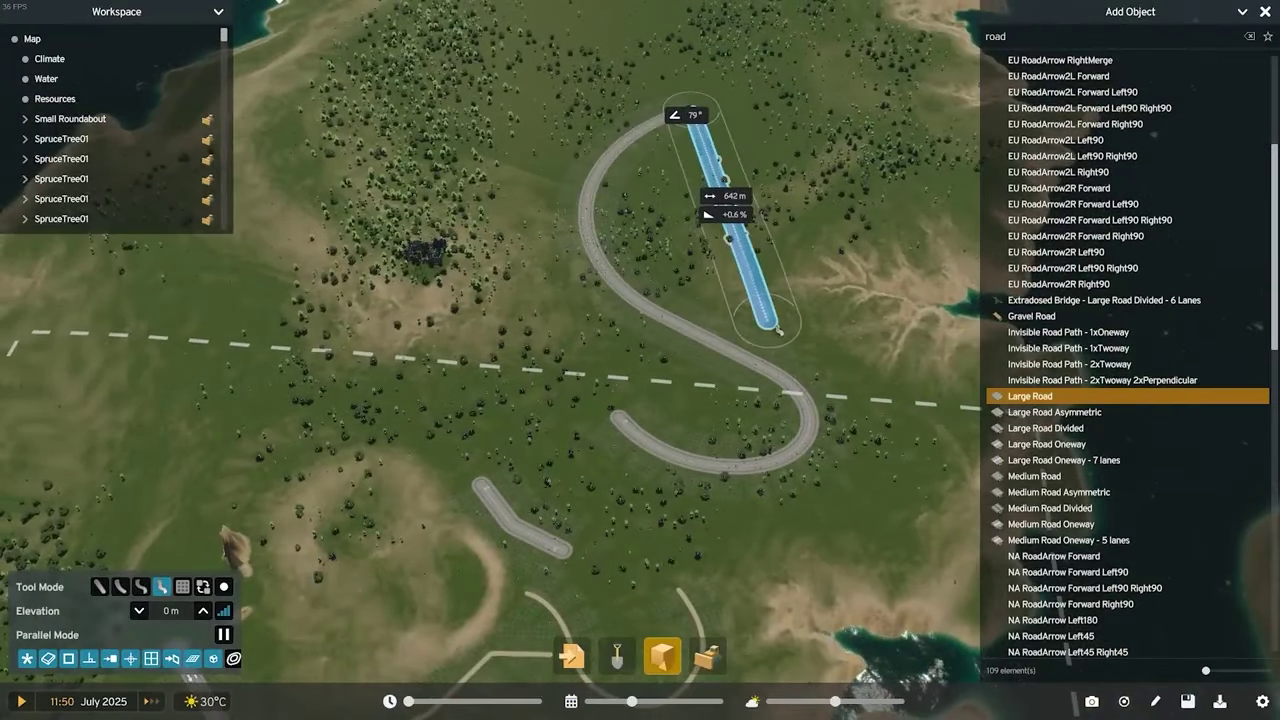
pyautogui.rightClick(778, 330)
# Bulldoze the short Large Road pieces near the start of the S-shaped road
pyautogui.click(710, 657)
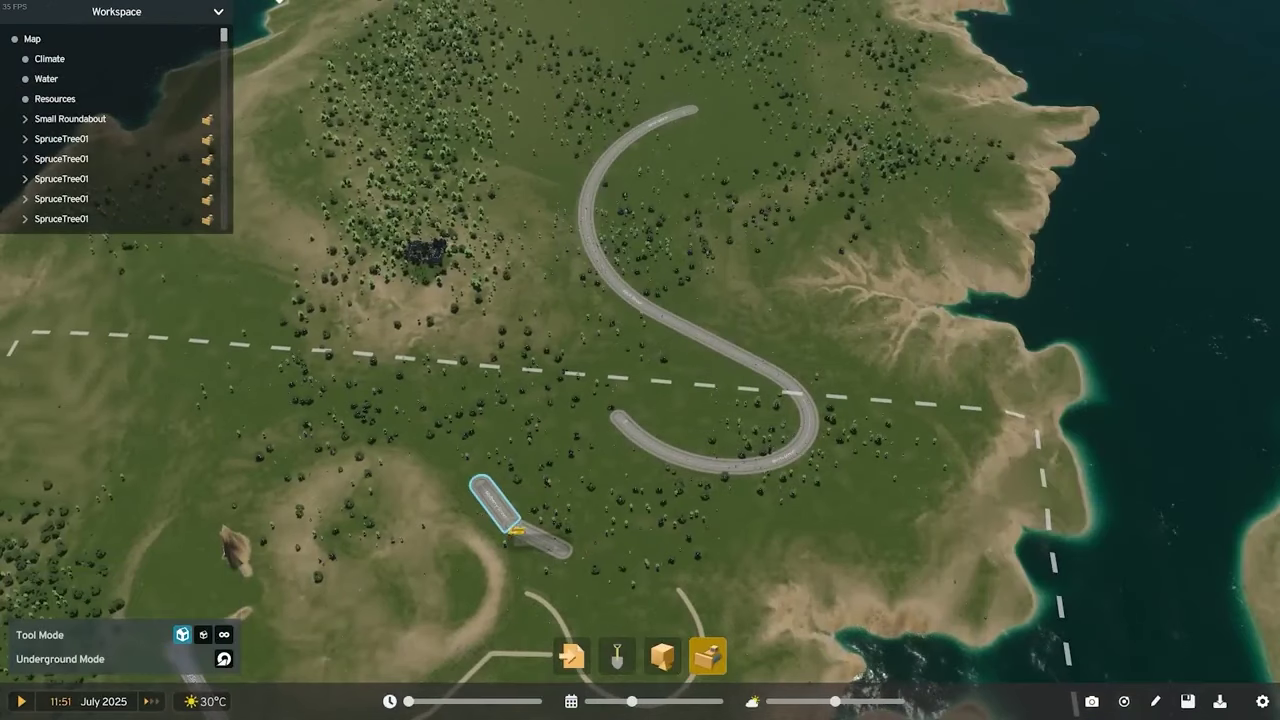
pyautogui.scroll(-3, 540, 525)
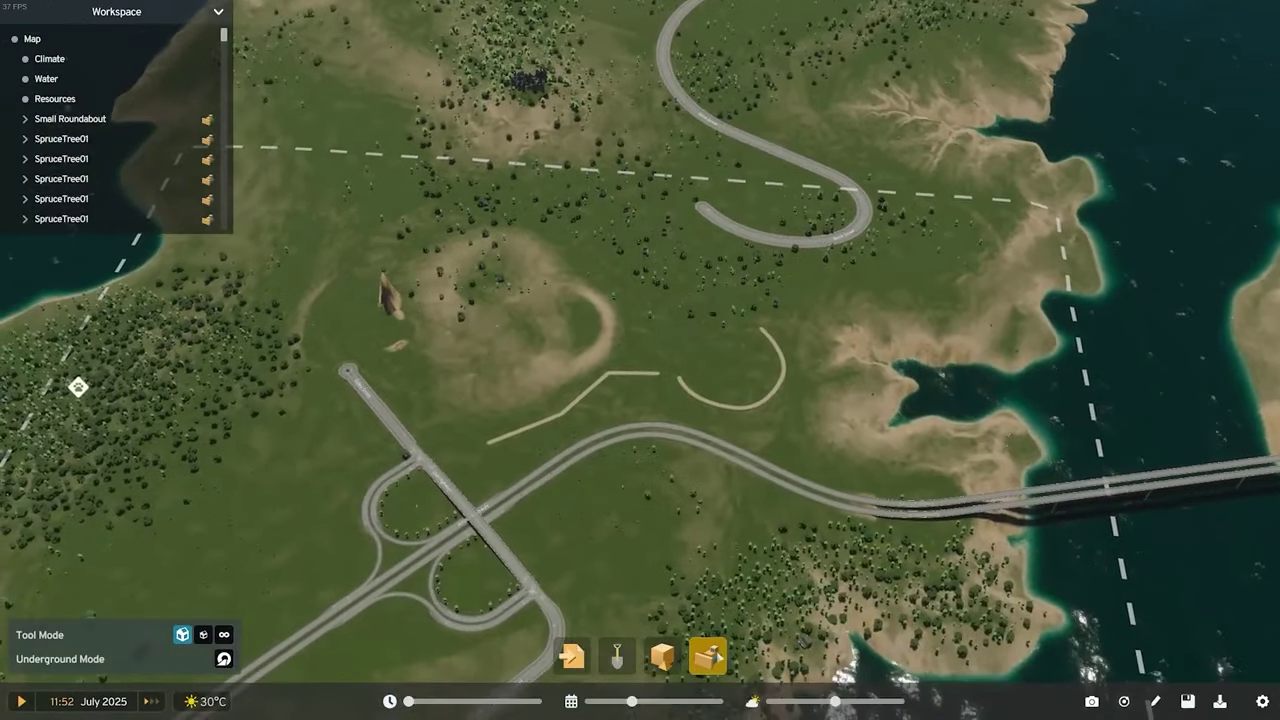
pyautogui.click(706, 657)
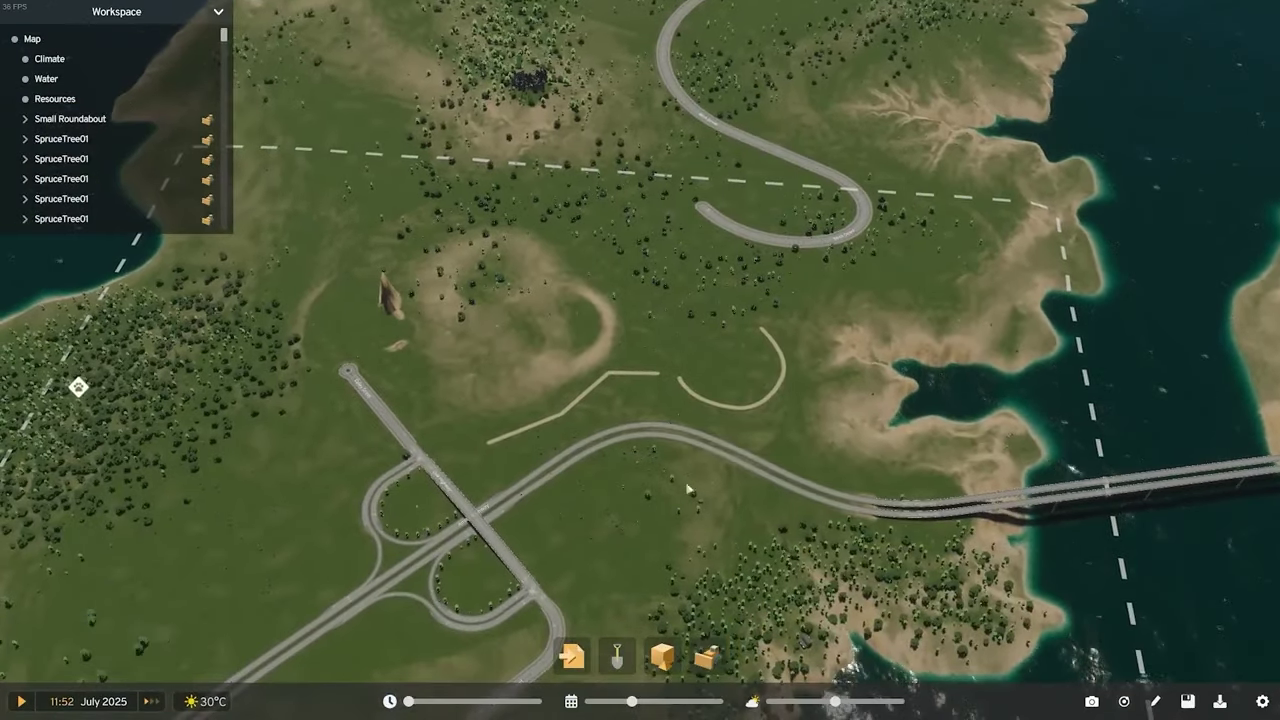
# Search the objects for birch and plant several single BirchTree01 trees inside the curved gravel road
pyautogui.click(662, 657)
pyautogui.click(1032, 36)
pyautogui.write('birch')
pyautogui.click(1031, 64)
pyautogui.scroll(5, 700, 320)
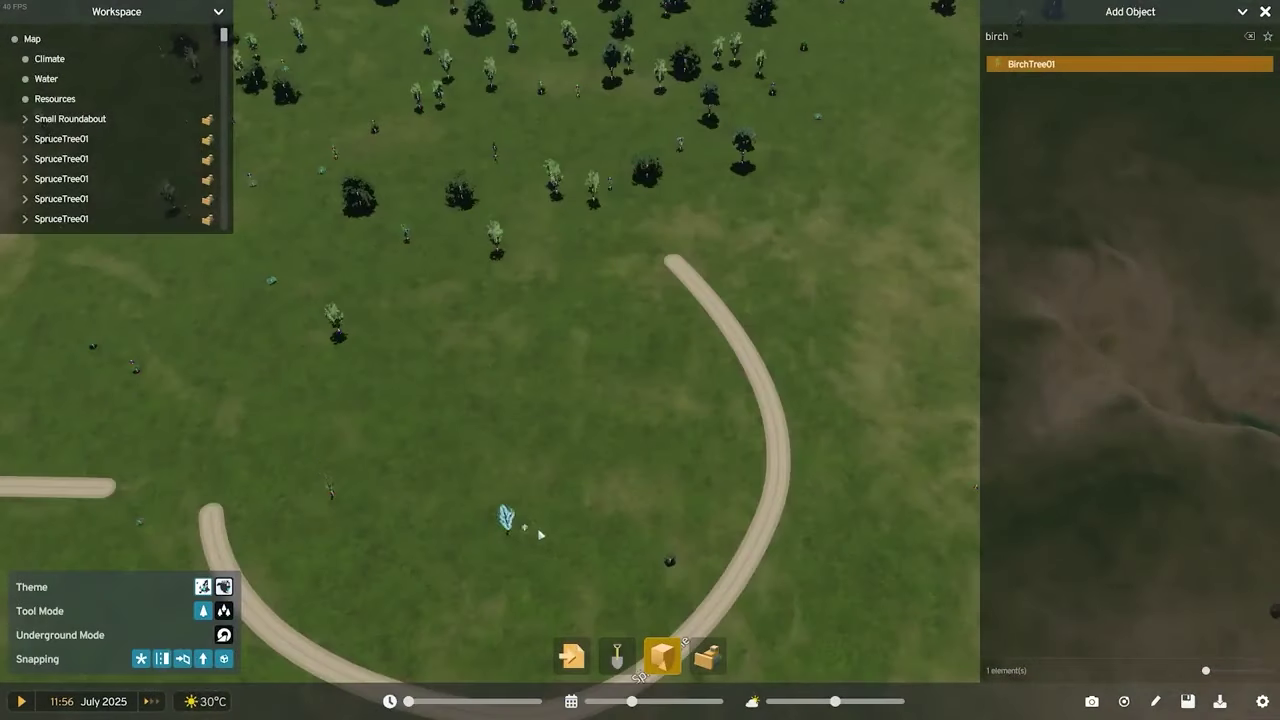
pyautogui.click(607, 372)
pyautogui.click(477, 357)
pyautogui.click(455, 437)
# Switch BirchTree01 placement to brush mode with brush size 200 and strength 50% near the curved gravel road
pyautogui.click(224, 610)
pyautogui.scroll(-6, 682, 340)
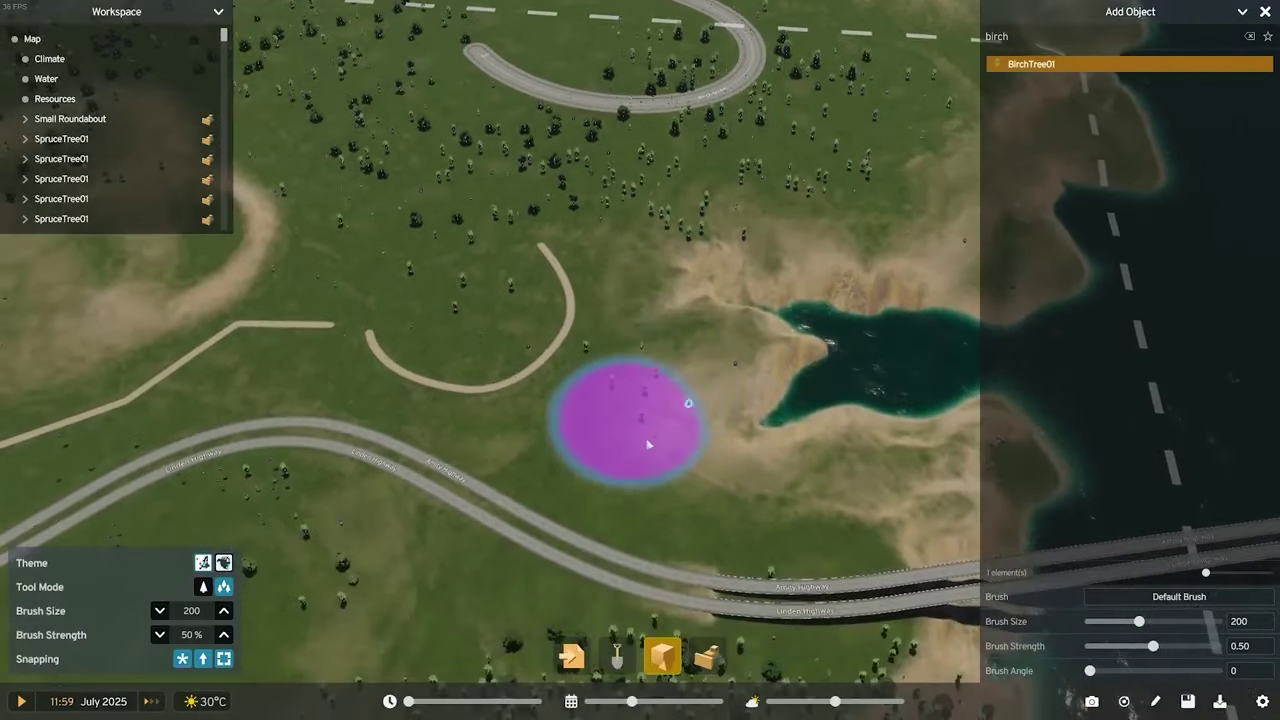
pyautogui.scroll(3, 600, 414)
# Leave the birch brush and select the Stone Monument beside the castle ruins
pyautogui.rightClick(500, 343)
pyautogui.scroll(6, 500, 343)
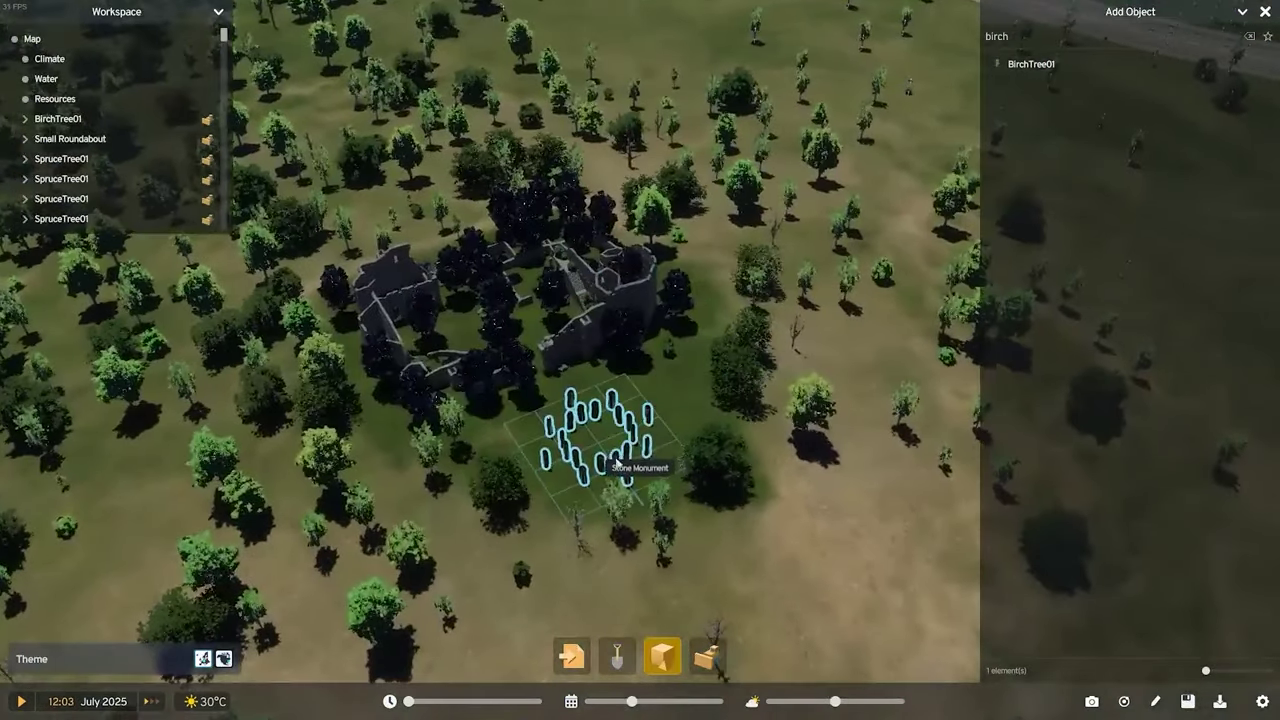
pyautogui.click(605, 430)
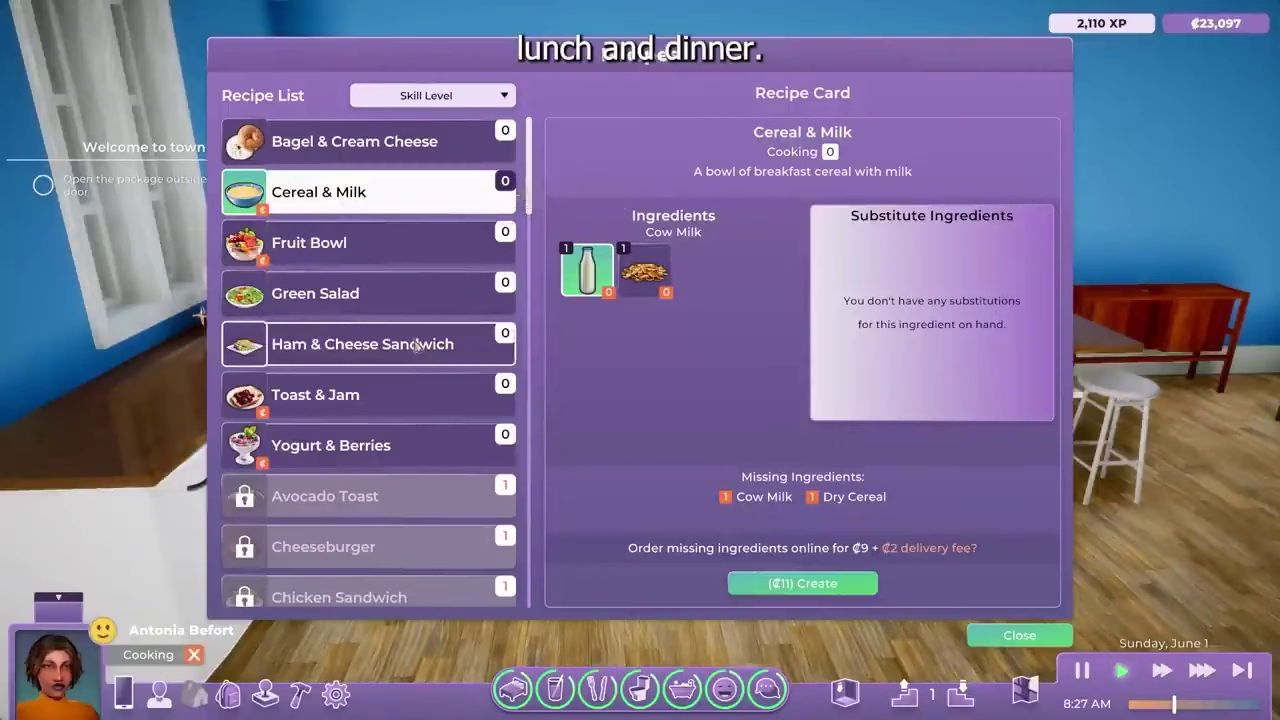
# Switch to Life by You, choose the Ham & Cheese Sandwich recipe and have the character create it
pyautogui.click(362, 343)
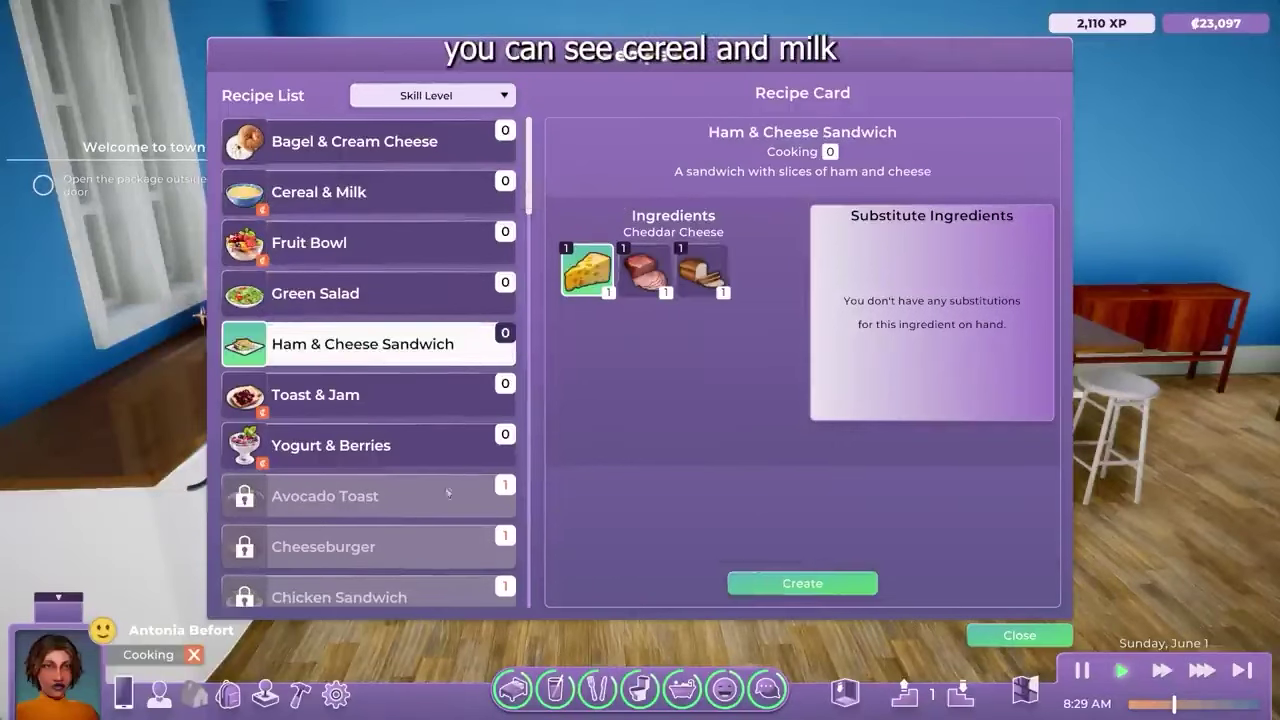
pyautogui.scroll(-3, 417, 283)
pyautogui.moveTo(526, 210); pyautogui.dragTo(539, 160)
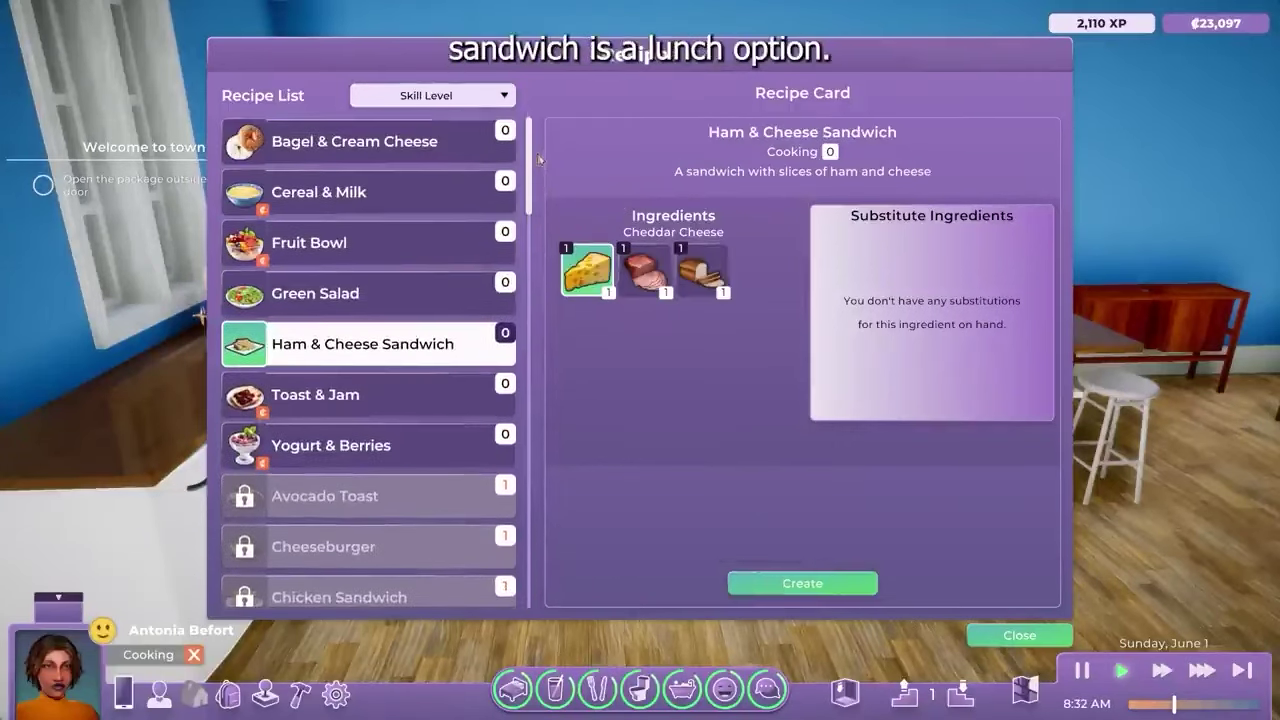
pyautogui.click(823, 588)
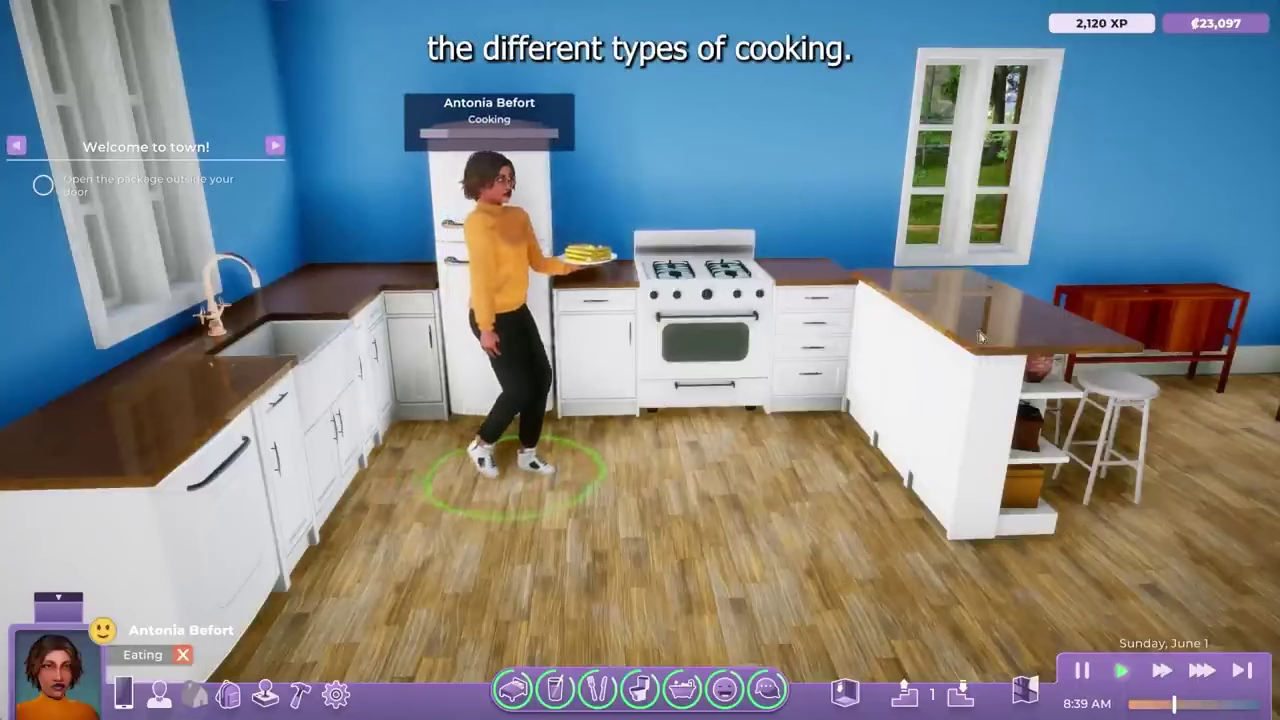
# Send the character across the kitchen floor and bring up the cooking recipe list at the fridge
pyautogui.click(590, 488)
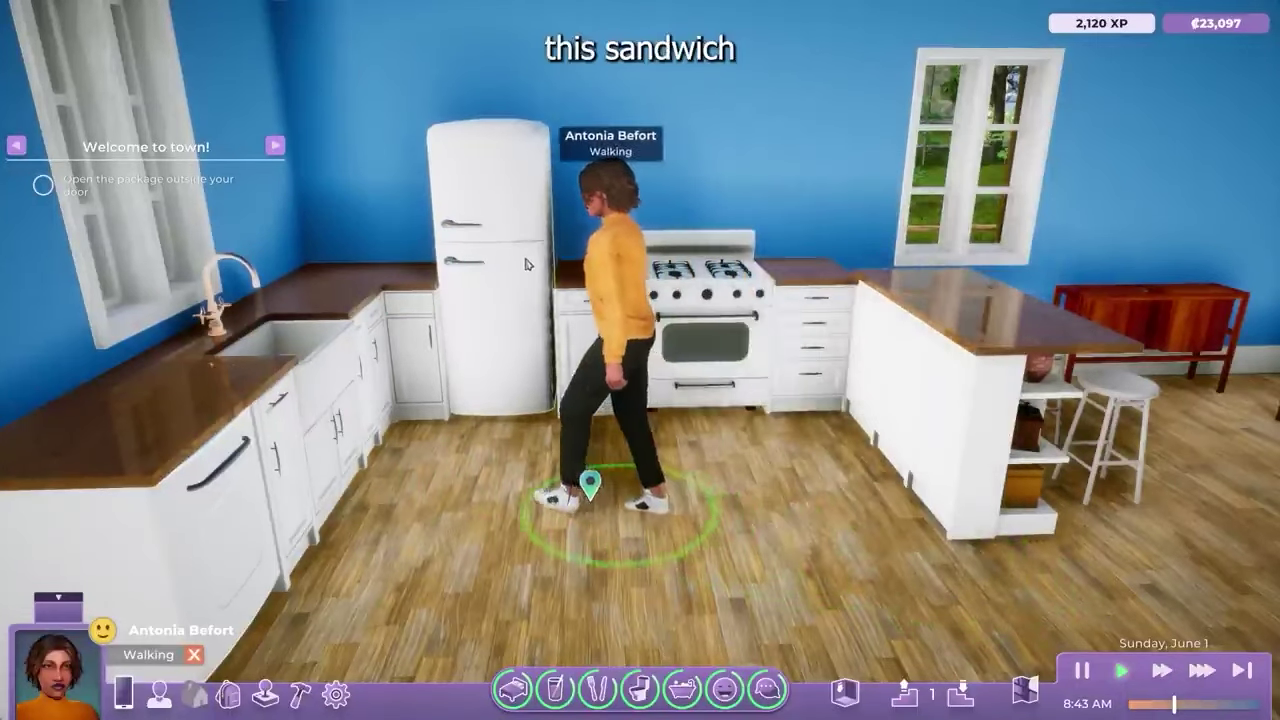
pyautogui.click(540, 326)
pyautogui.click(553, 316)
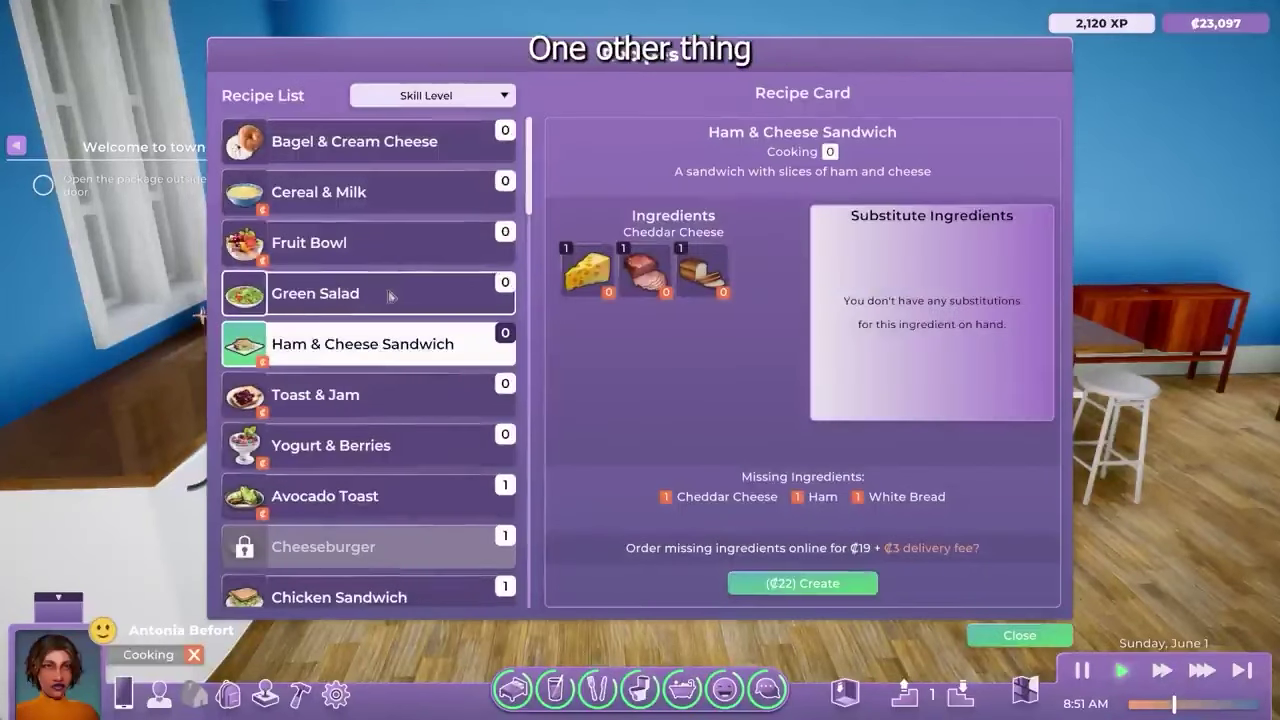
# Examine the ingredients of the Green Salad, Avocado Toast, Chicken Sandwich, Cucumber Sandwich and Fruit & Cheese Plate recipes
pyautogui.click(441, 304)
pyautogui.scroll(-2, 454, 397)
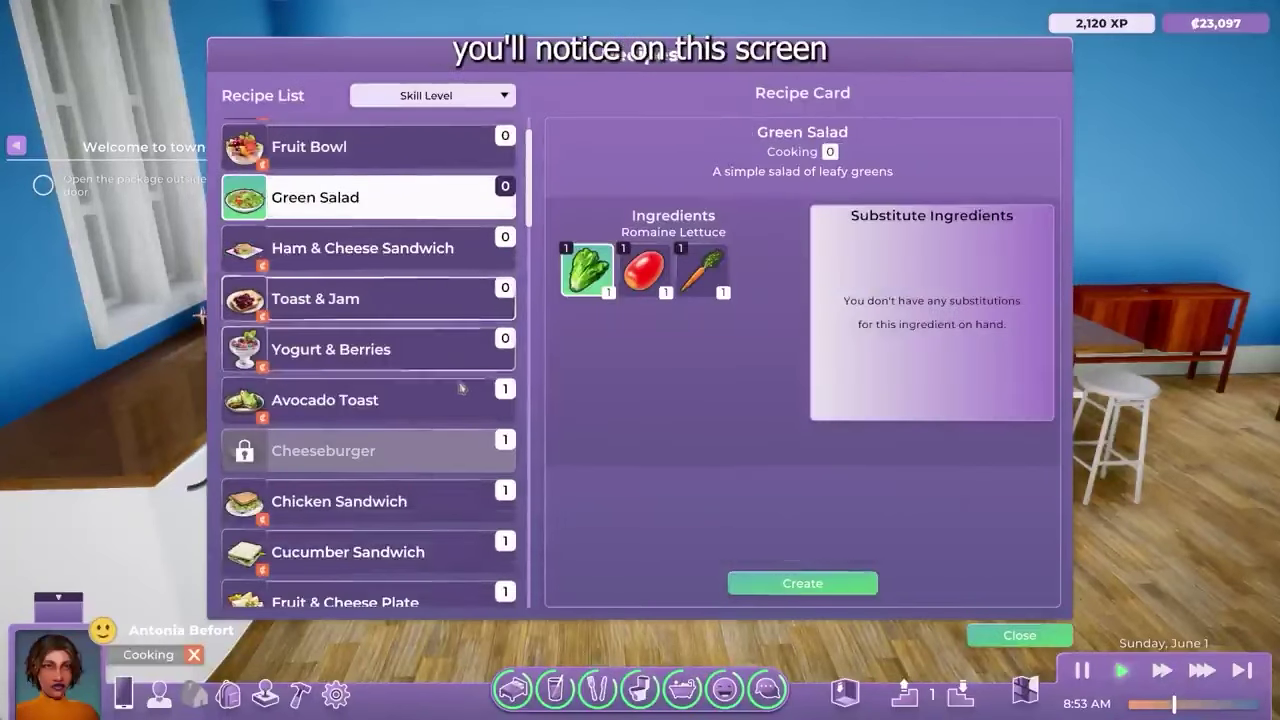
pyautogui.scroll(-2, 520, 220)
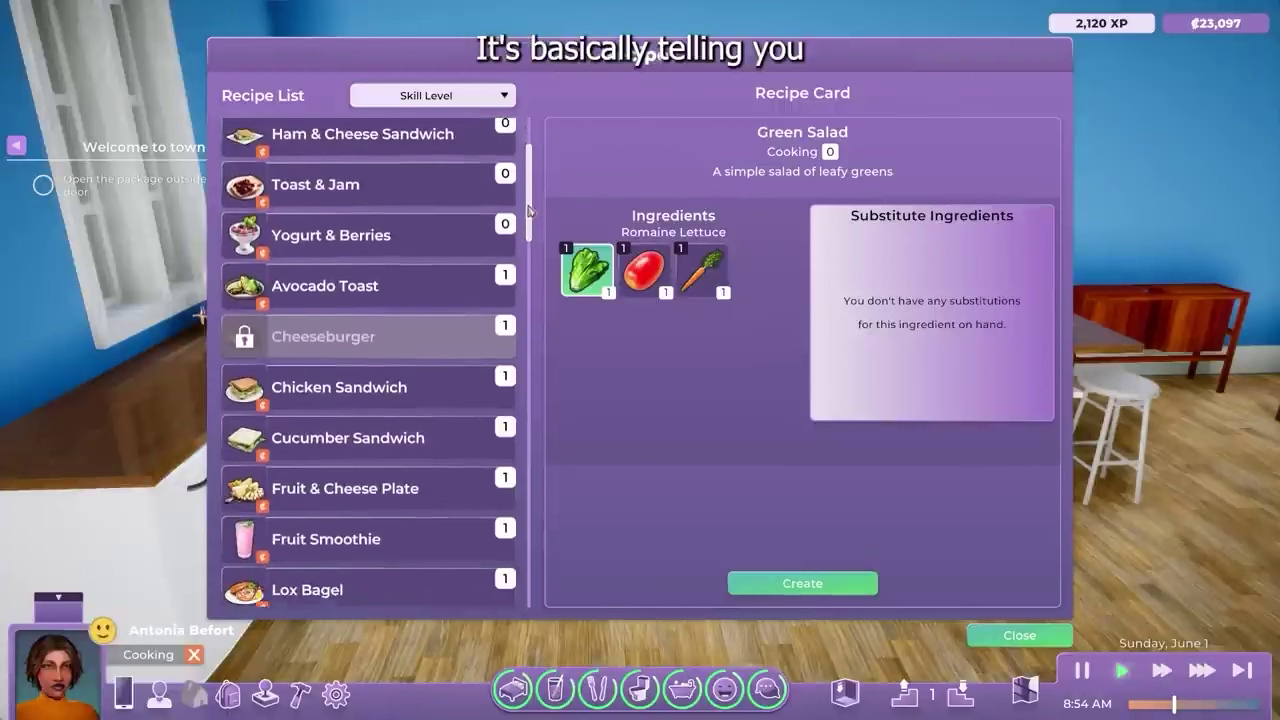
pyautogui.click(380, 285)
pyautogui.click(372, 388)
pyautogui.click(405, 452)
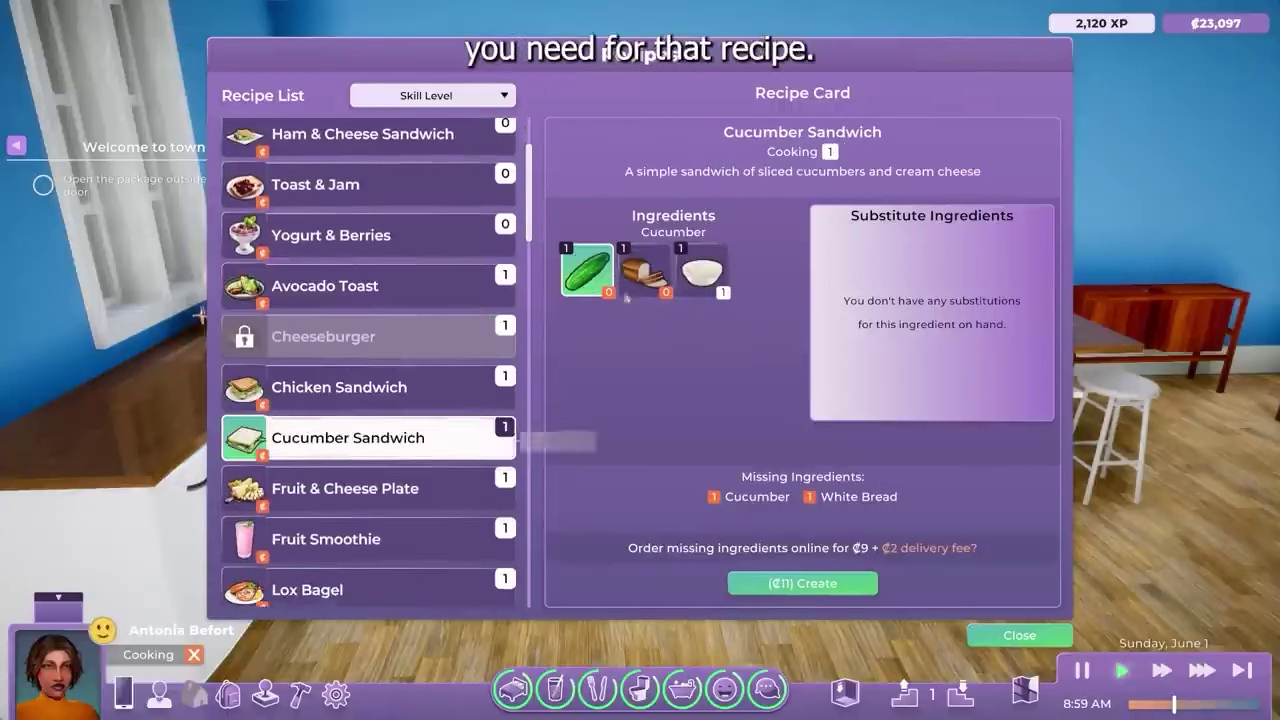
pyautogui.click(380, 488)
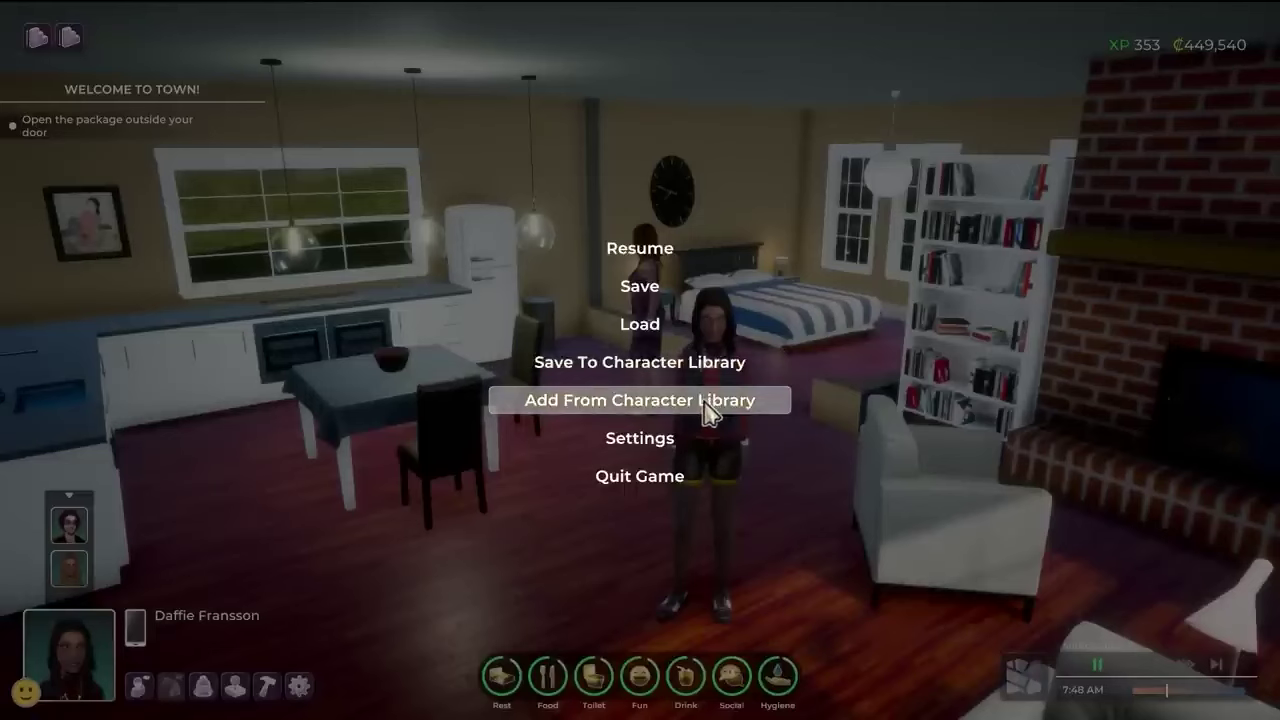
# Go to adding someone from the Character Library and preview the characters in the red turtleneck and the black sweater
pyautogui.click(708, 410)
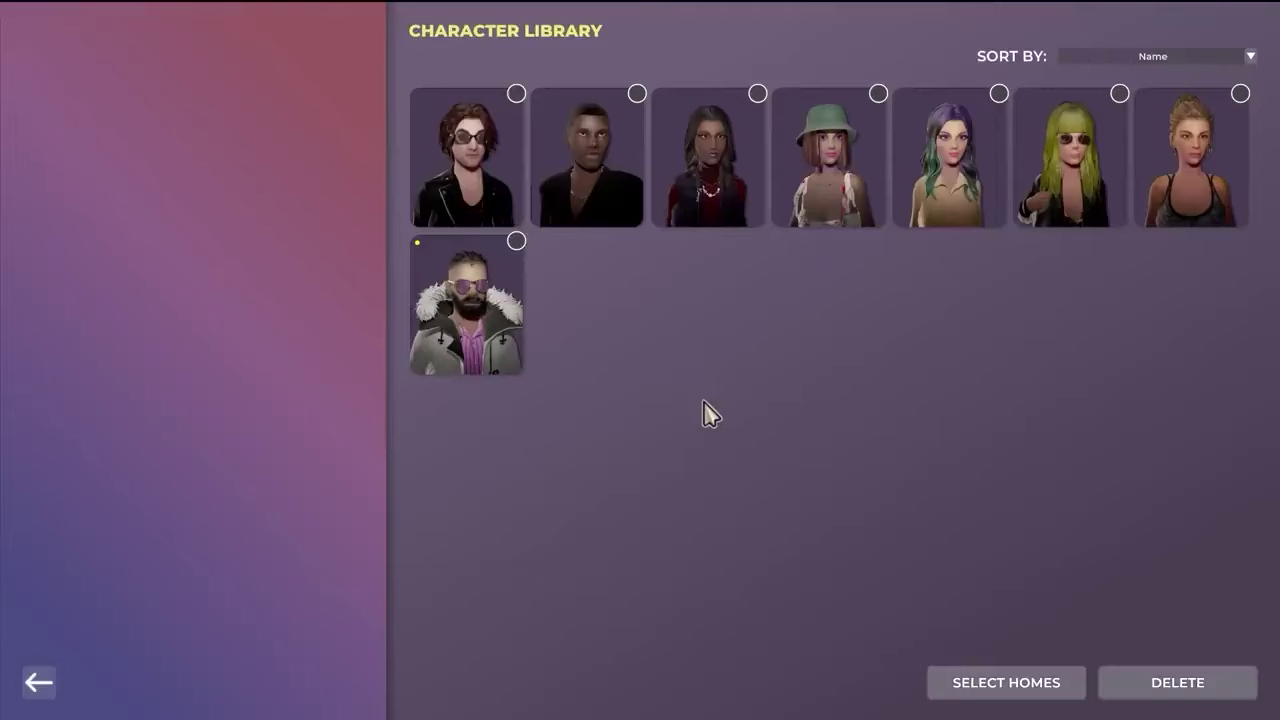
pyautogui.click(714, 212)
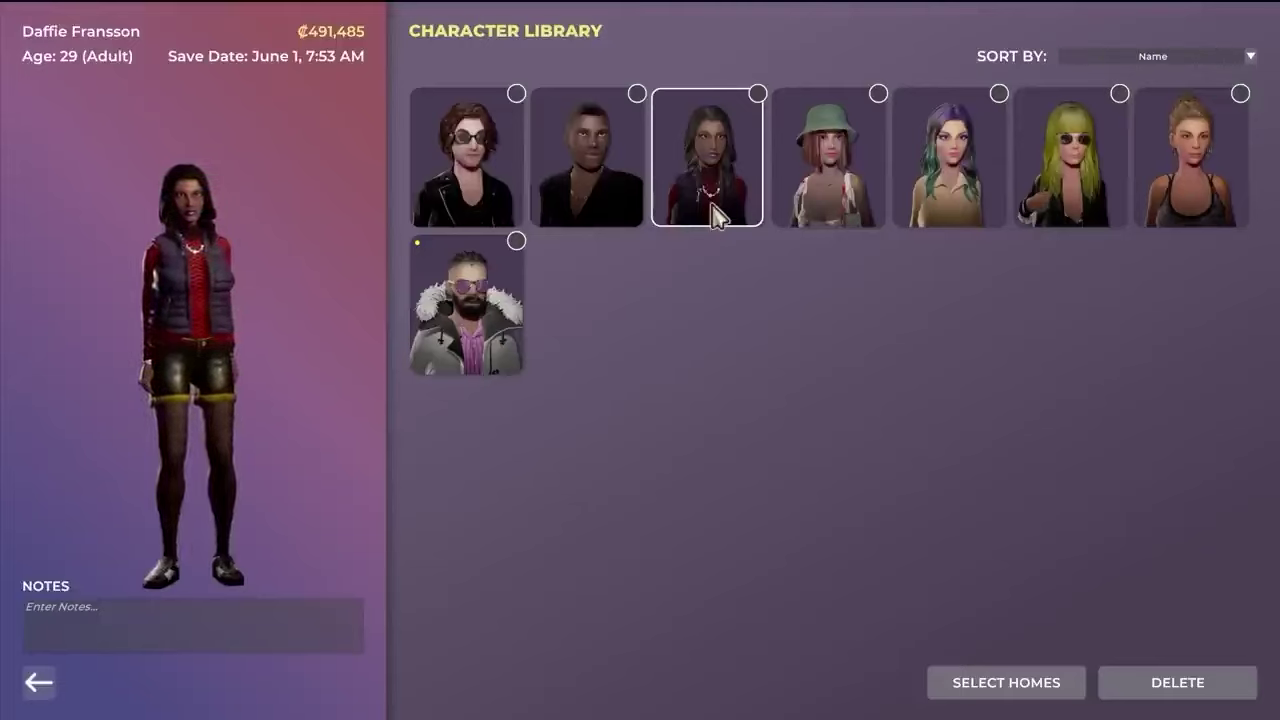
pyautogui.click(656, 368)
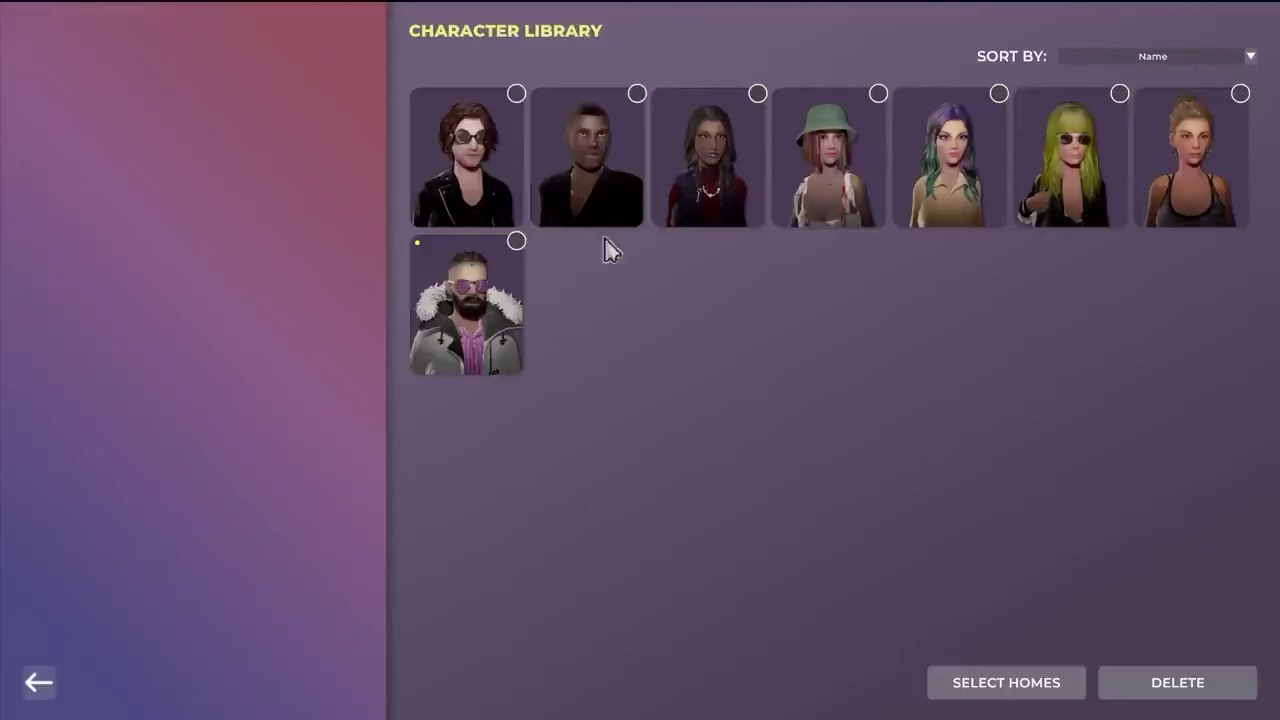
pyautogui.click(595, 200)
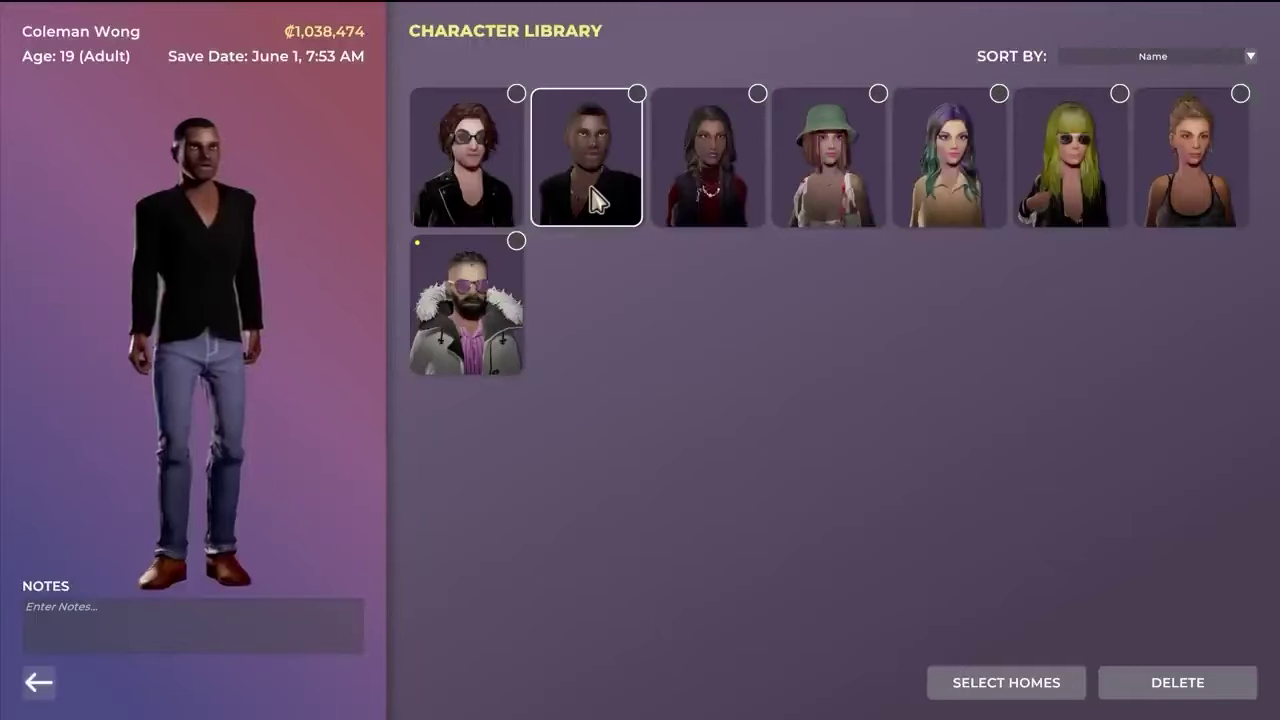
# Select only the character in the black sweater from the Character Library and proceed to choosing a home
pyautogui.click(727, 388)
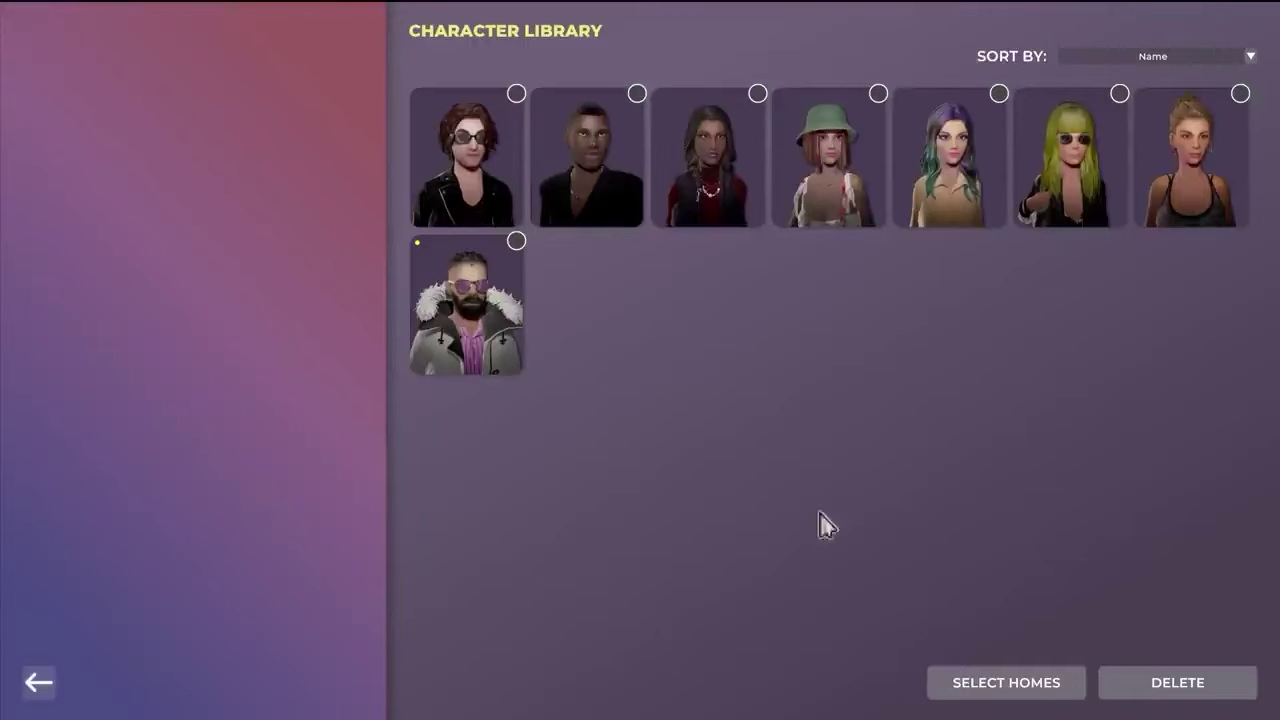
pyautogui.click(588, 186)
pyautogui.click(588, 186)
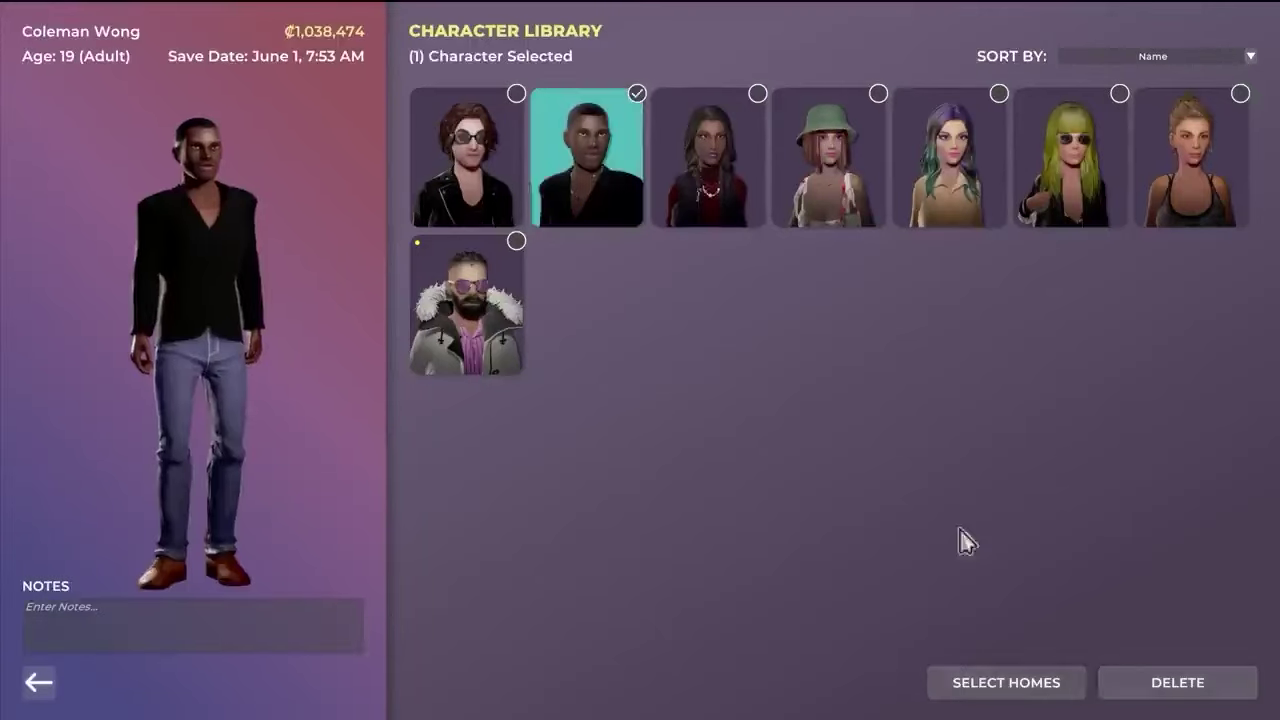
pyautogui.click(998, 684)
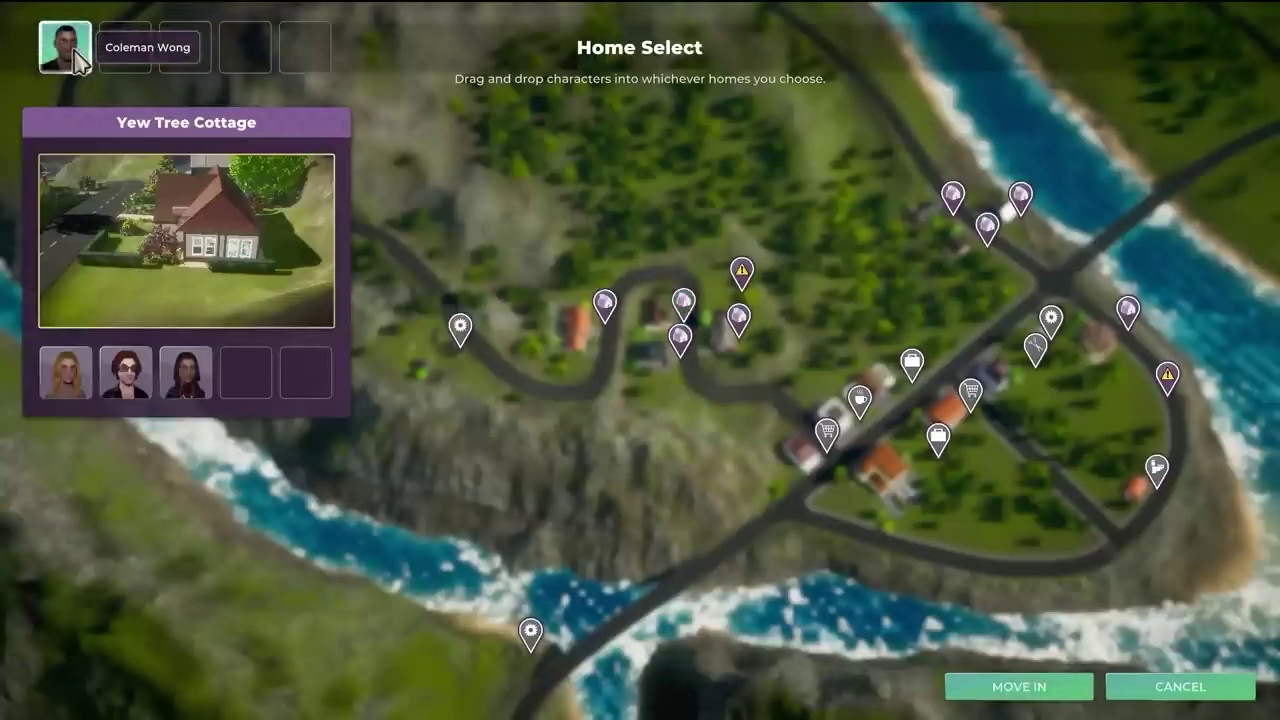
# Try placing the character in Yew Tree Cottage, then take him back out to the unassigned characters
pyautogui.moveTo(78, 60); pyautogui.dragTo(255, 382)
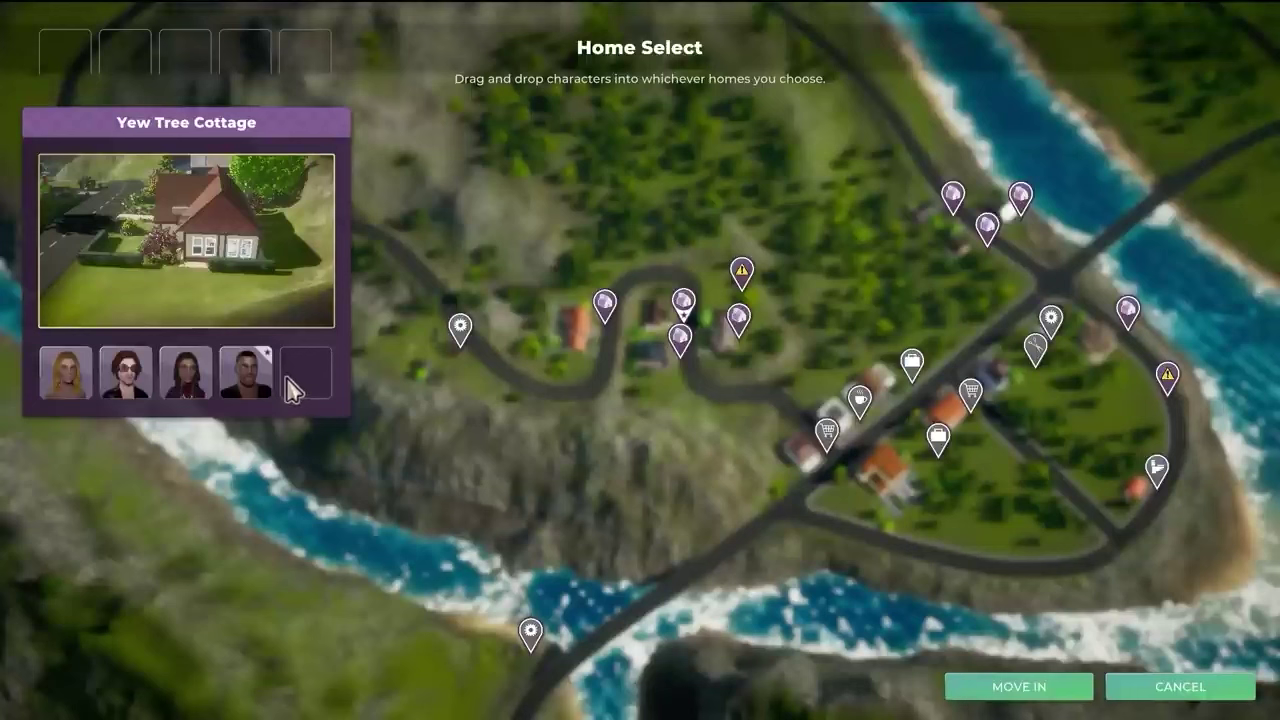
pyautogui.moveTo(255, 375); pyautogui.dragTo(62, 58)
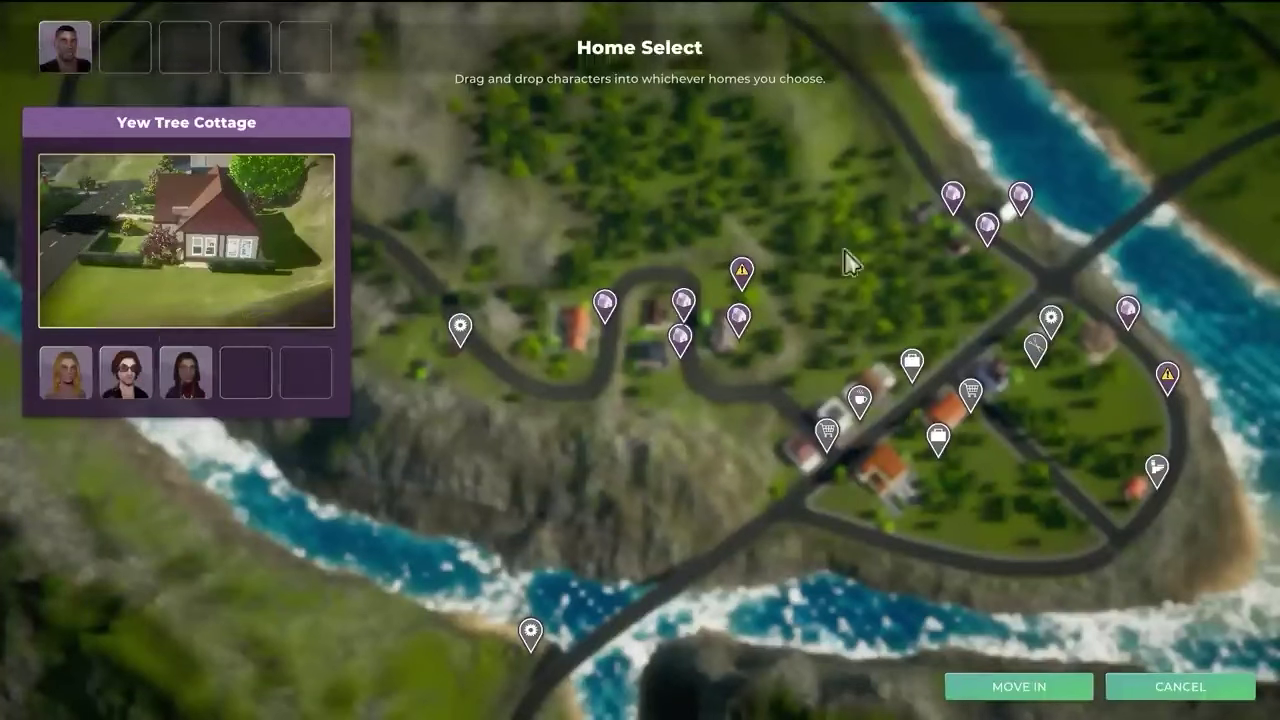
# Assign the character to Willow Cottage in the town's northeast and confirm the move-in
pyautogui.click(983, 237)
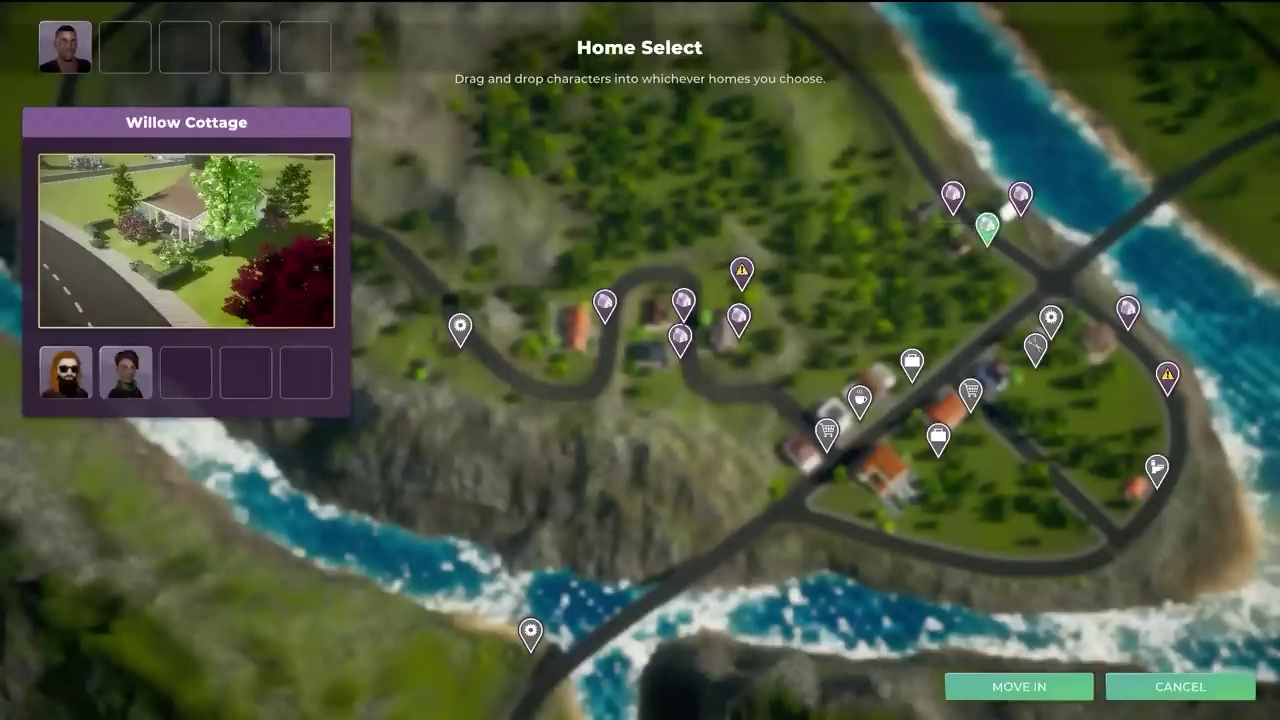
pyautogui.moveTo(65, 60); pyautogui.dragTo(190, 370)
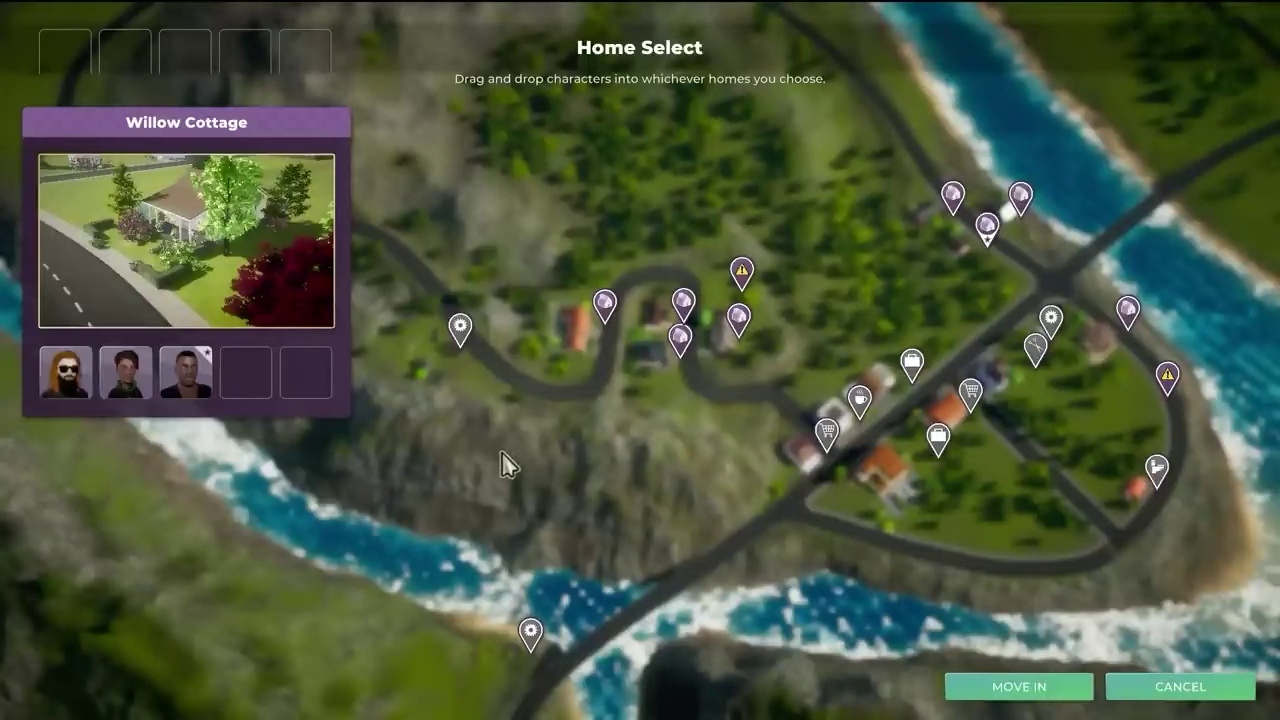
pyautogui.click(999, 688)
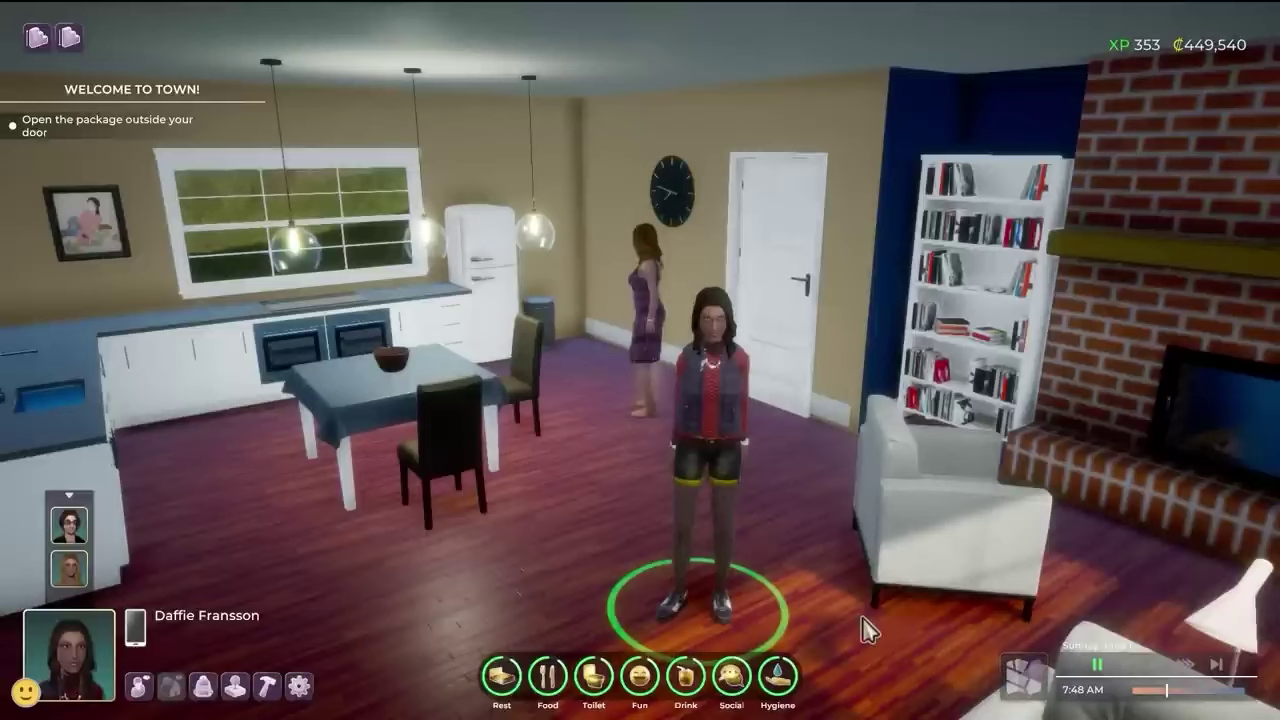